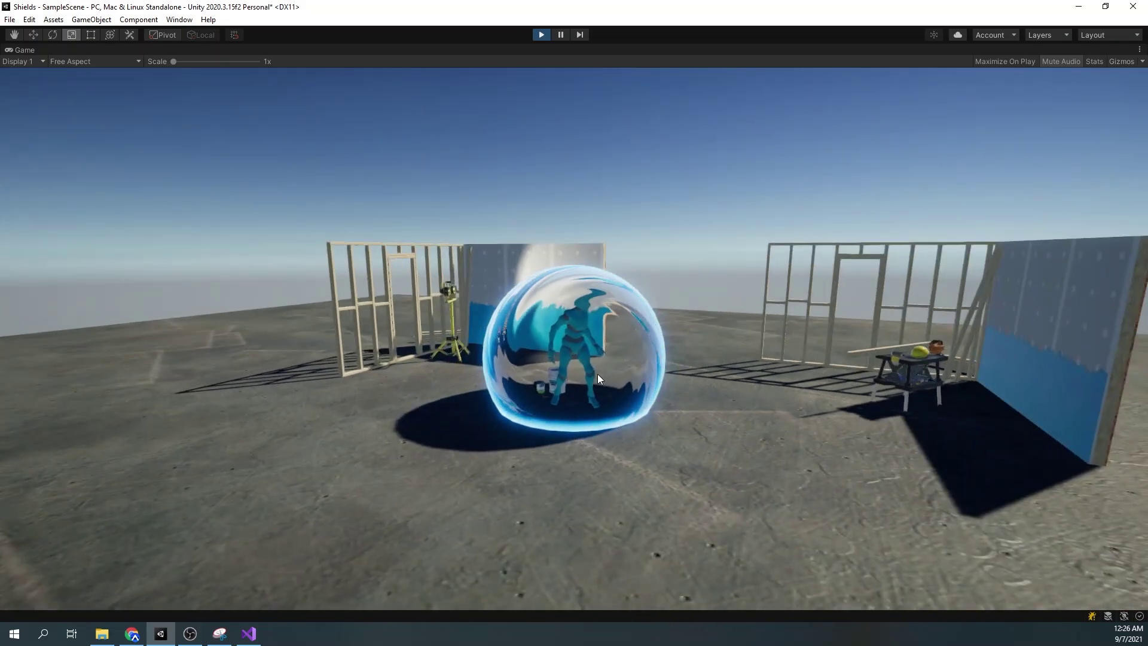
Step: Show the Opaque Downsampling options of the UniversalRP-HighQuality render pipeline asset
key(f)
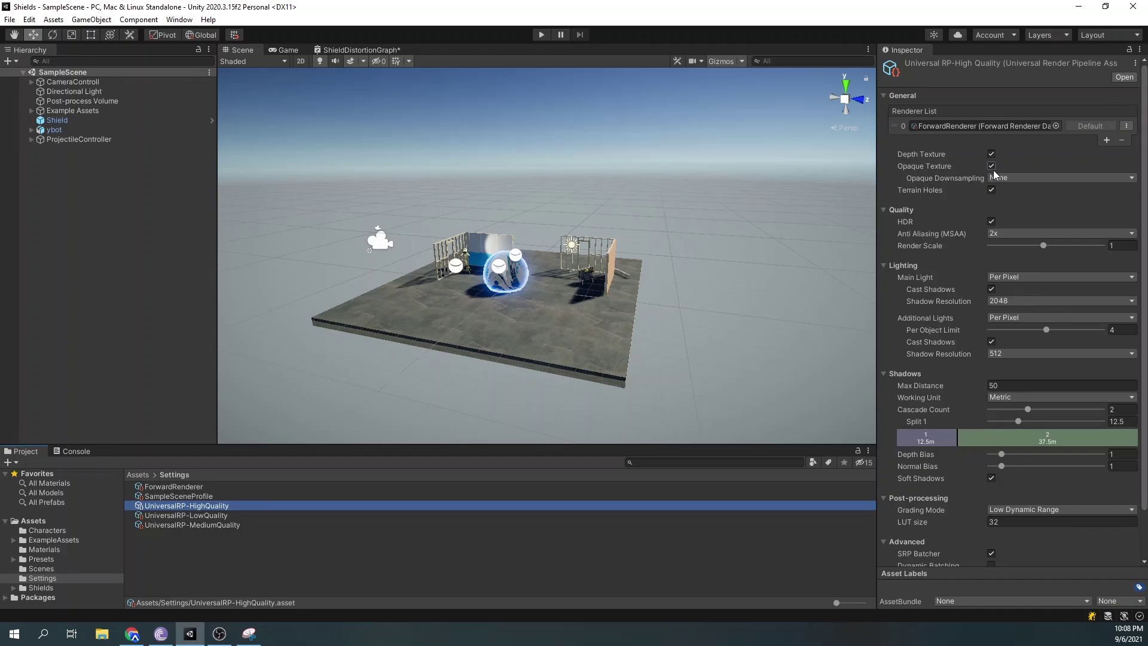
click(1093, 177)
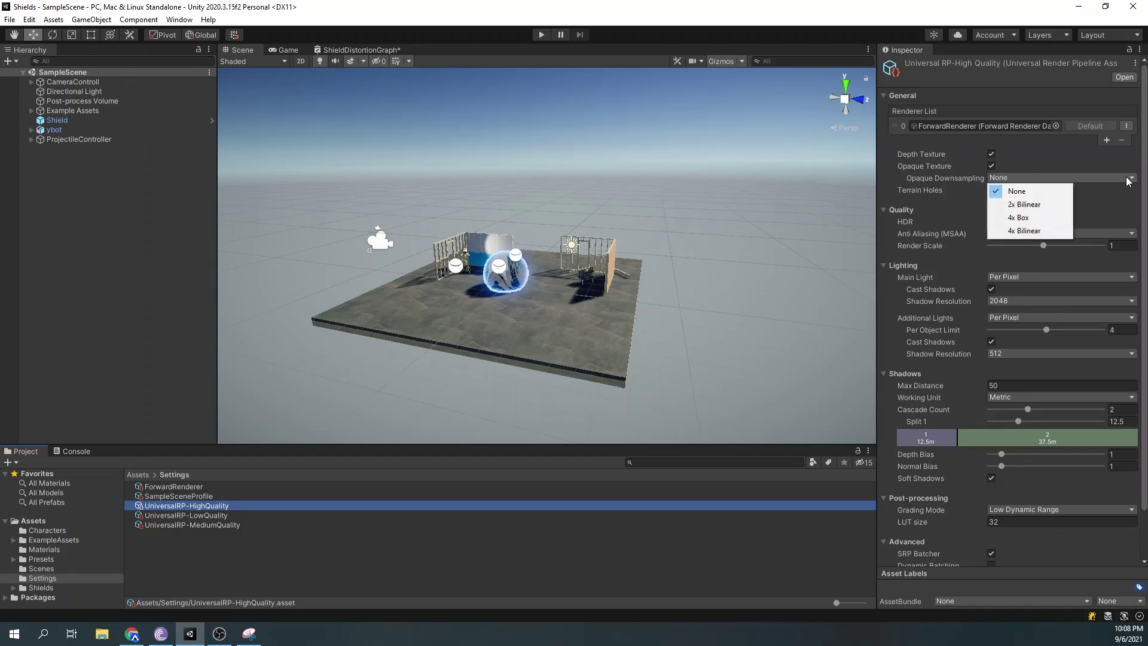
scroll(938, 206, down, 2)
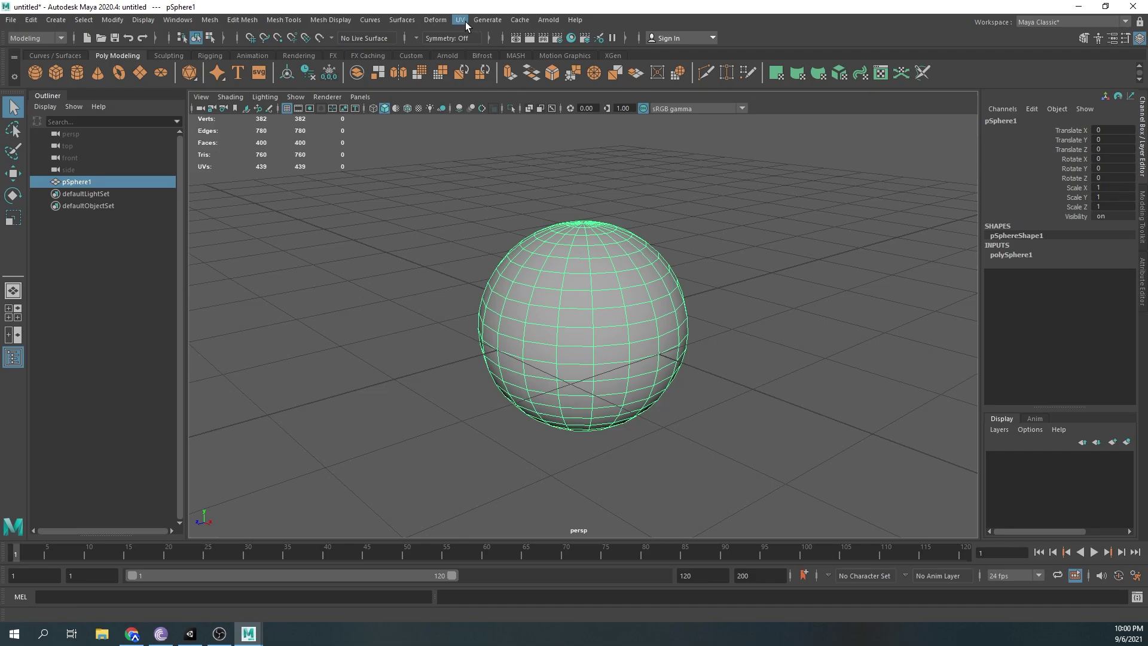
Step: Switch to Maya and examine the sphere's default UV layout in the UV Editor
click(462, 22)
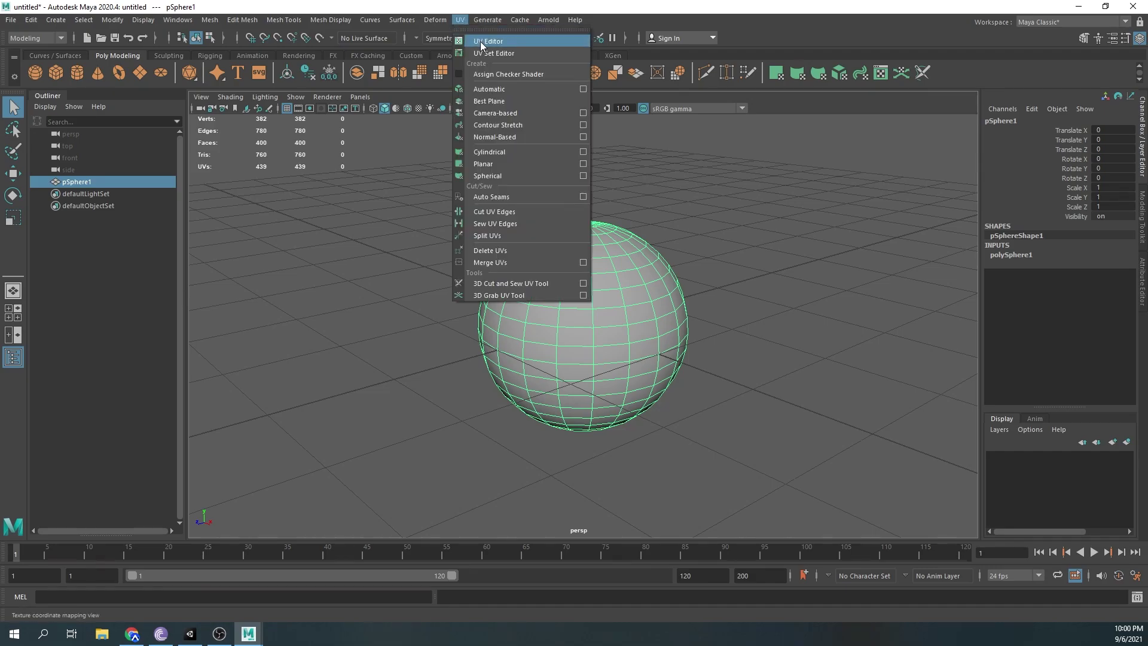
click(500, 42)
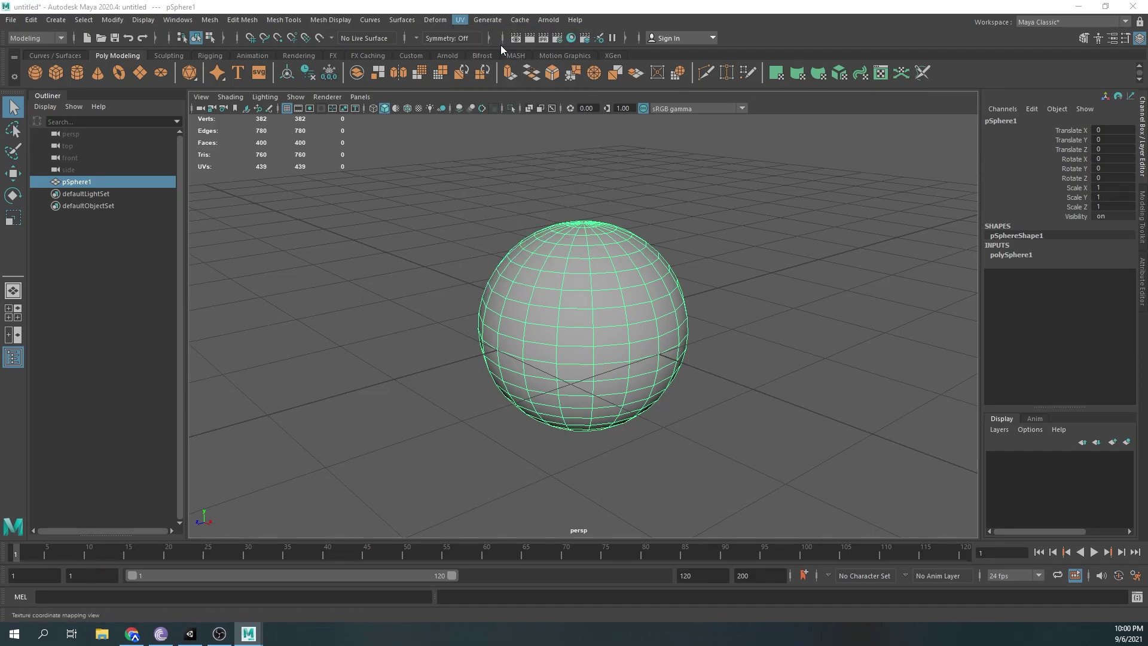
drag(1011, 100, 534, 90)
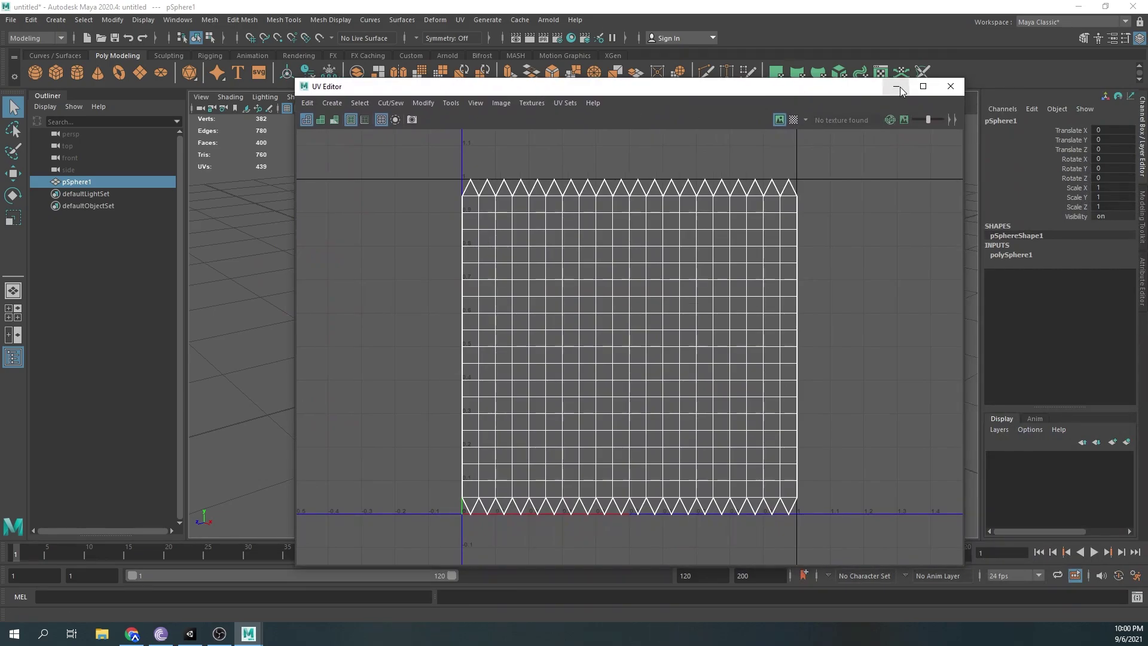
click(950, 86)
Step: Apply a planar UV projection to the sphere, fitted to its bounding box and projected from the Z axis
click(459, 21)
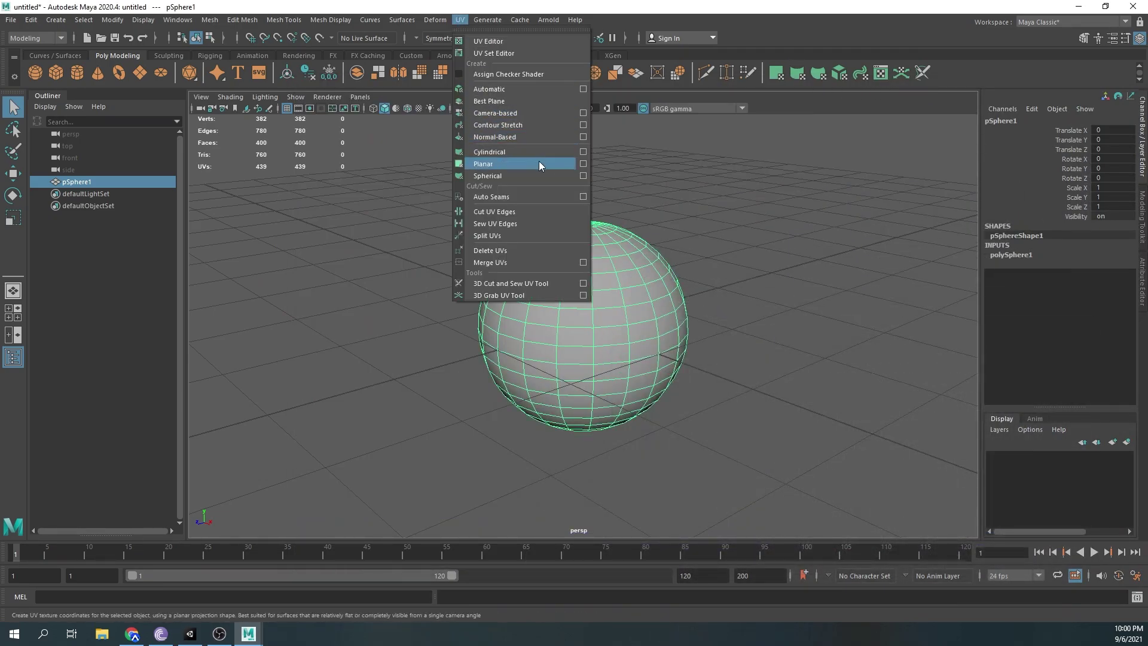
click(583, 165)
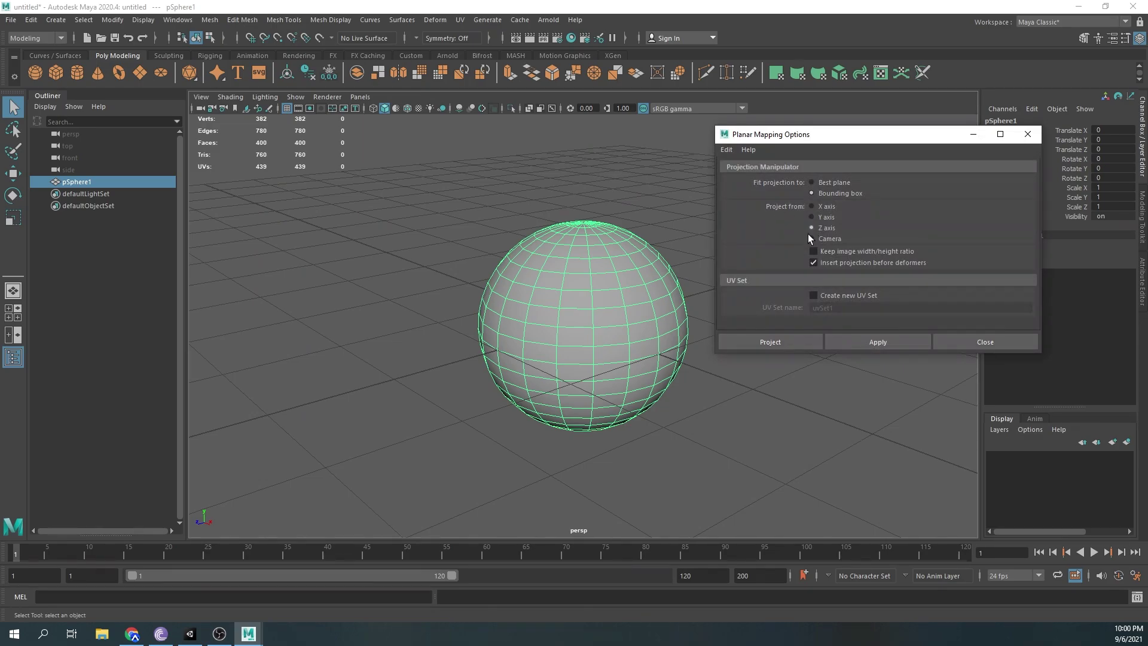
click(851, 343)
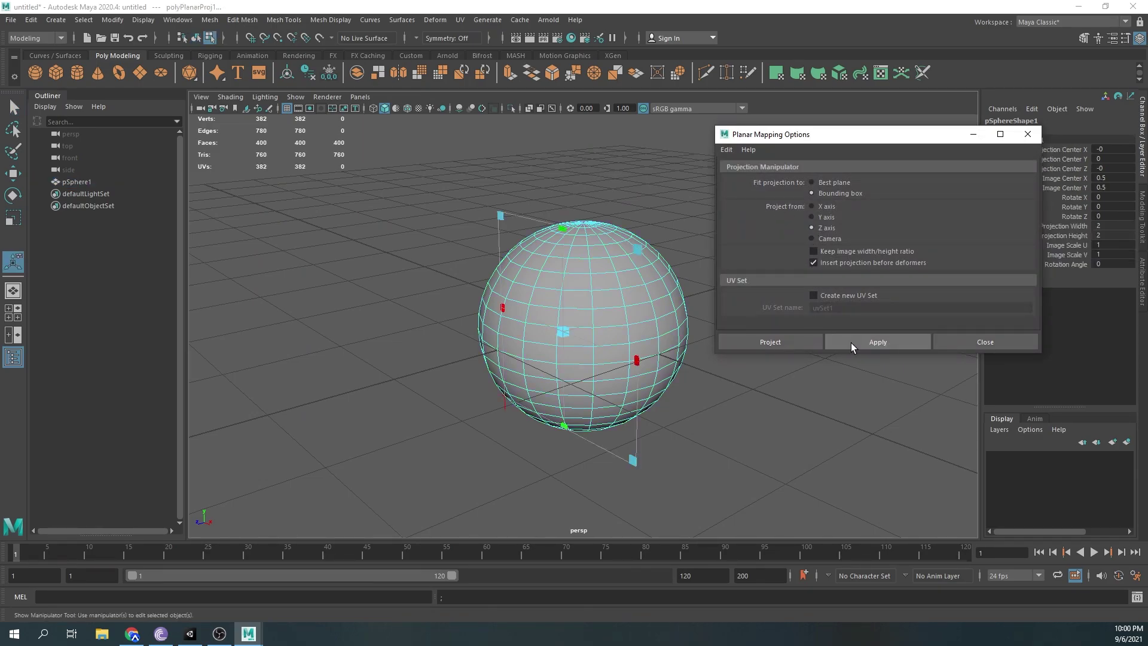
click(980, 342)
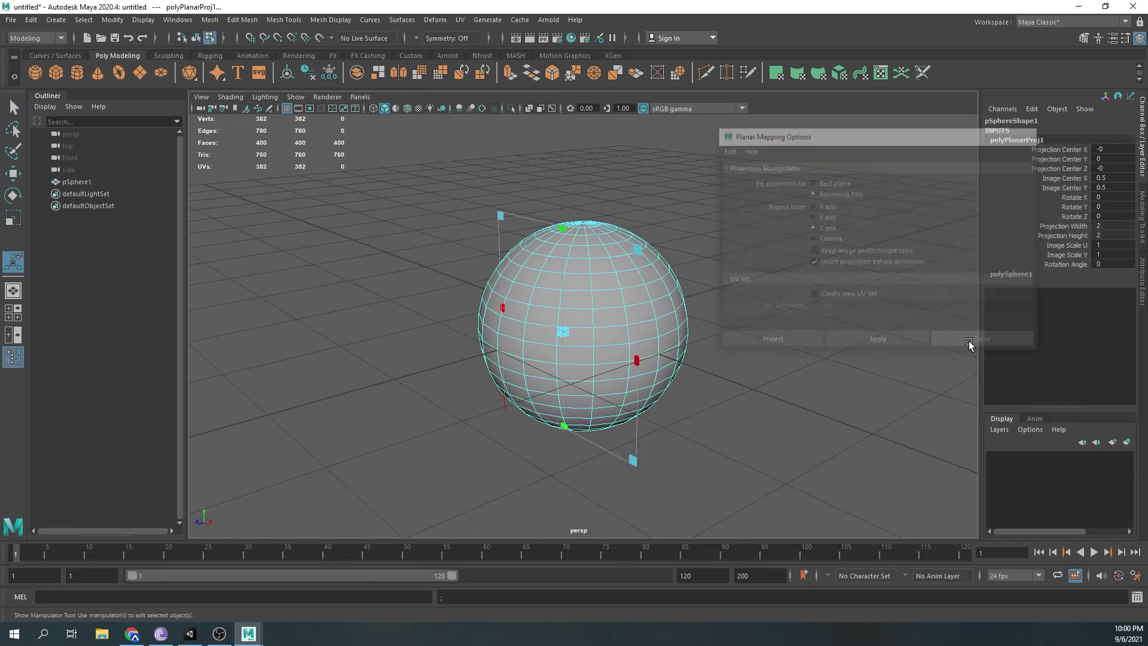
Step: Examine the sphere's planar-projected UV layout in the UV Editor
click(465, 20)
click(488, 41)
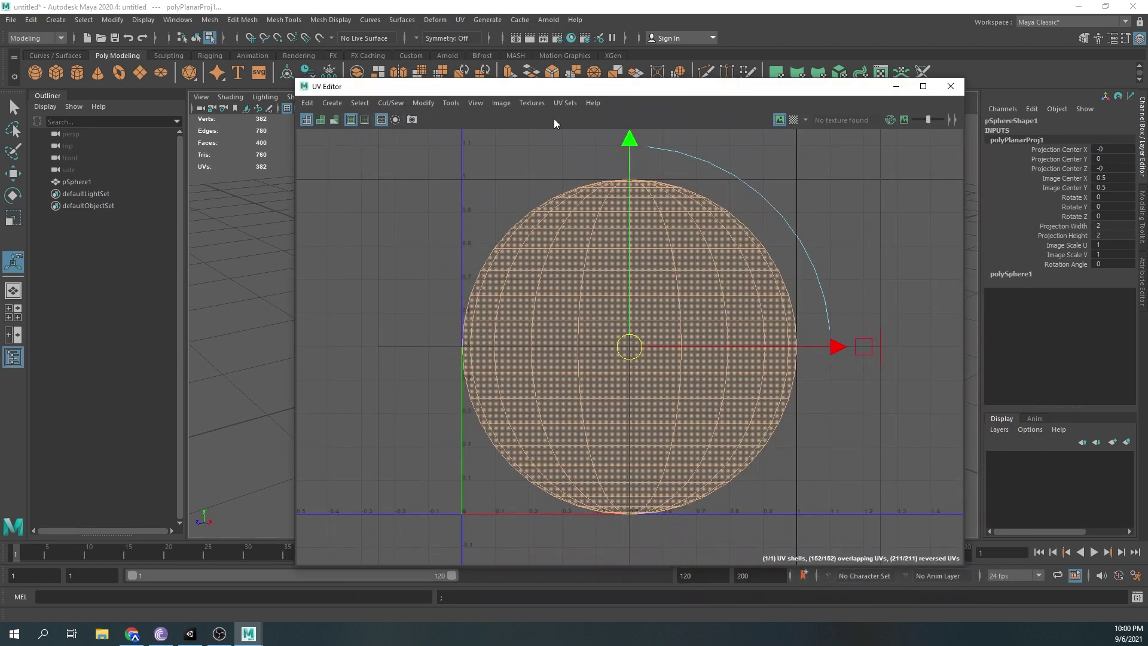
click(890, 275)
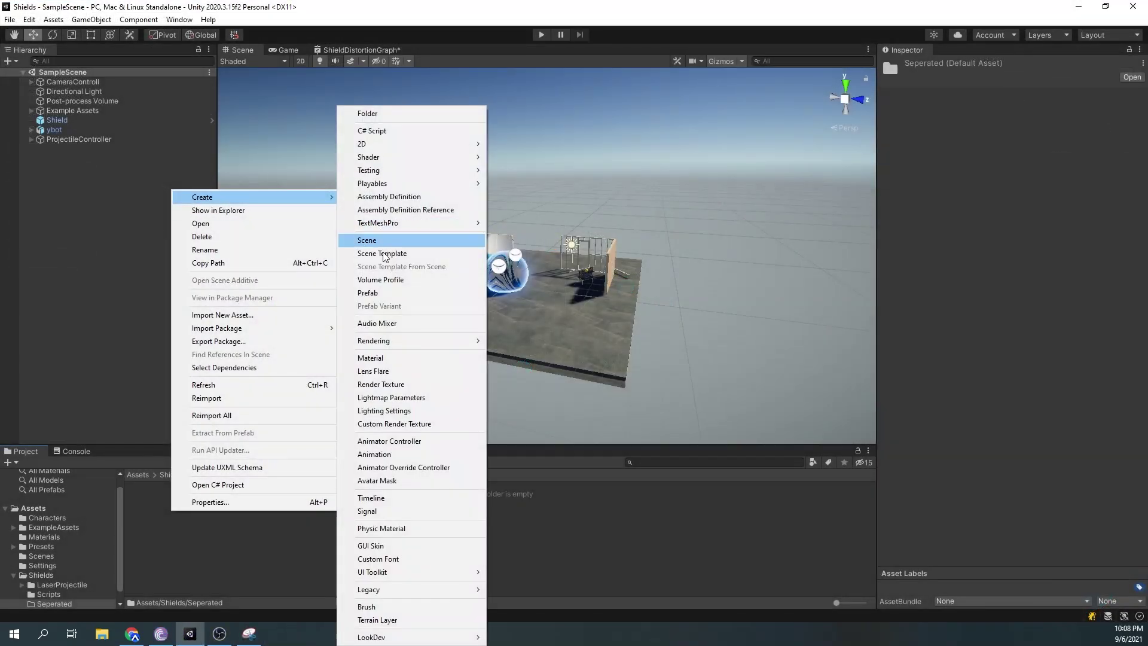
Step: Switch to Unity and create an Unlit Shader Graph named TwirlDistortion in the Seperated folder
mouse_move(382, 156)
mouse_move(550, 257)
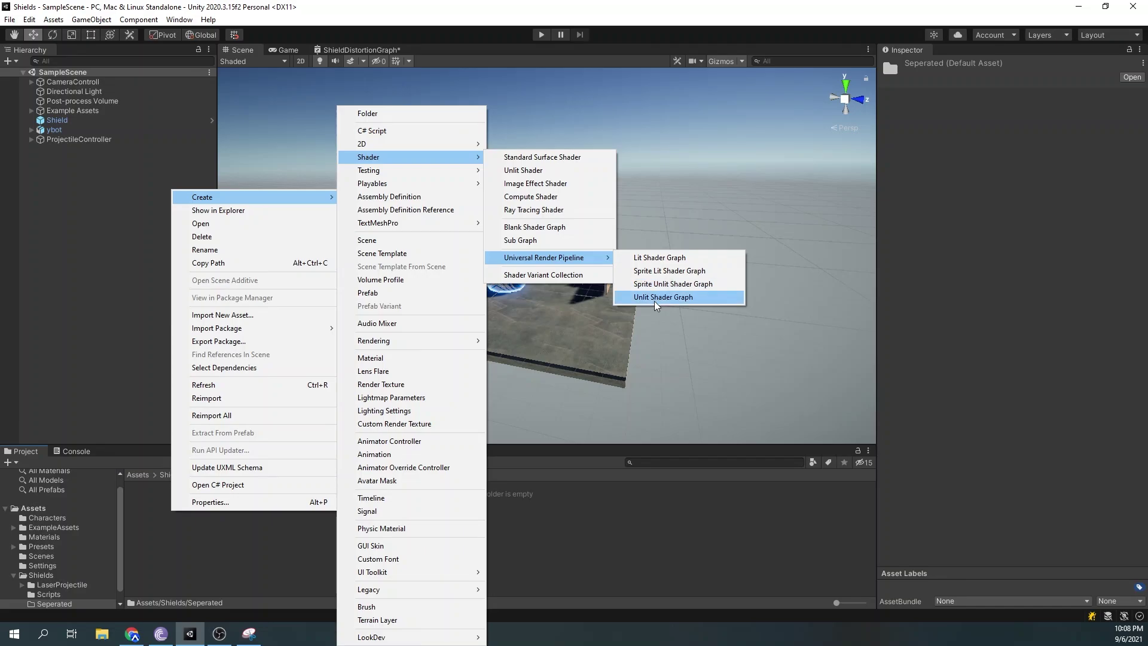
click(655, 298)
text(Tirtion)
key(Return)
Step: Create a material named TwirlDistortion_Mat in the Seperated folder, using the TwirlDistortion shader
right_click(154, 512)
mouse_move(224, 198)
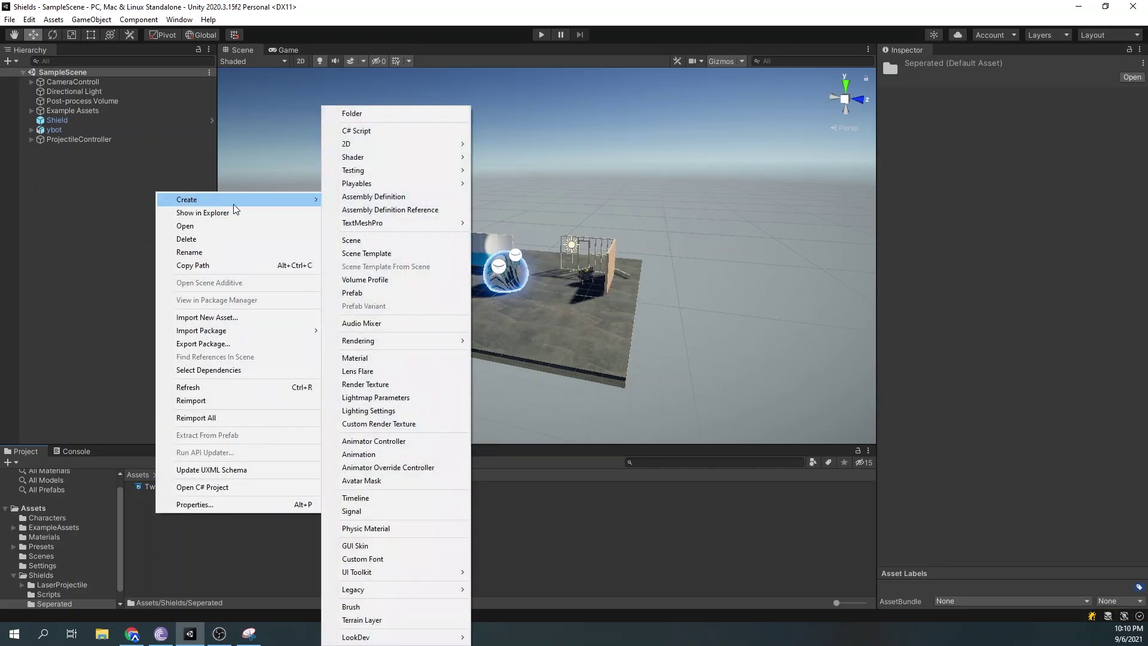
click(353, 358)
text(TwirlDistortion_Mat)
key(Return)
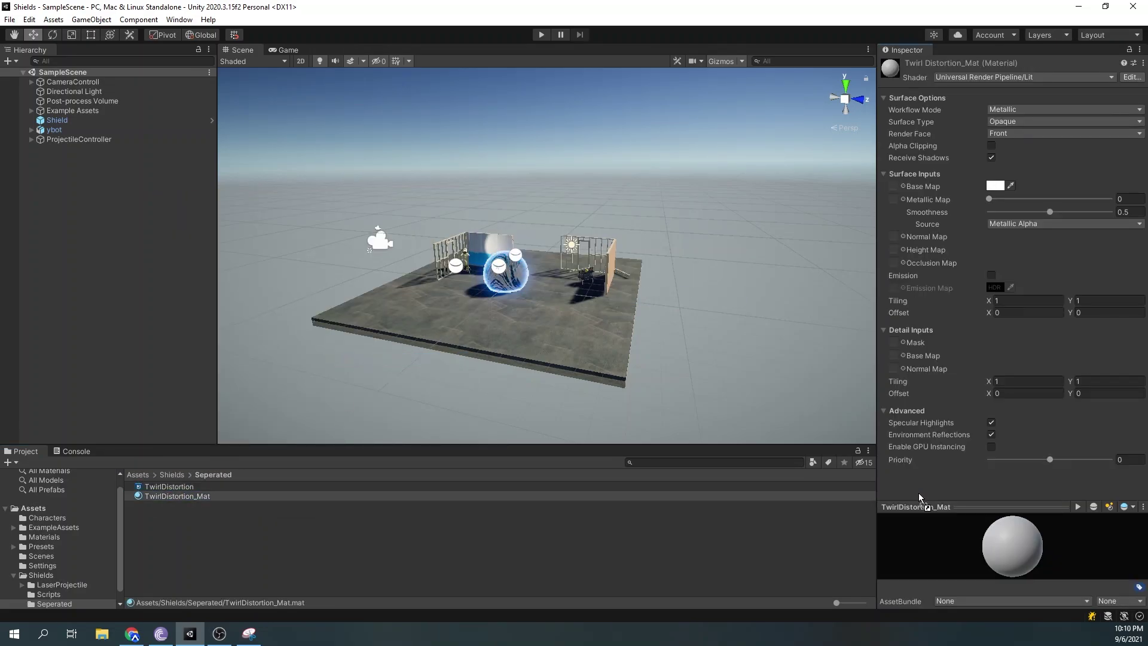
drag(87, 256, 87, 253)
Step: Place the Circle model above the platform at a Y position of about 6.9 and apply TwirlDistortion_Mat to it
drag(505, 251, 511, 120)
key(f)
click(53, 603)
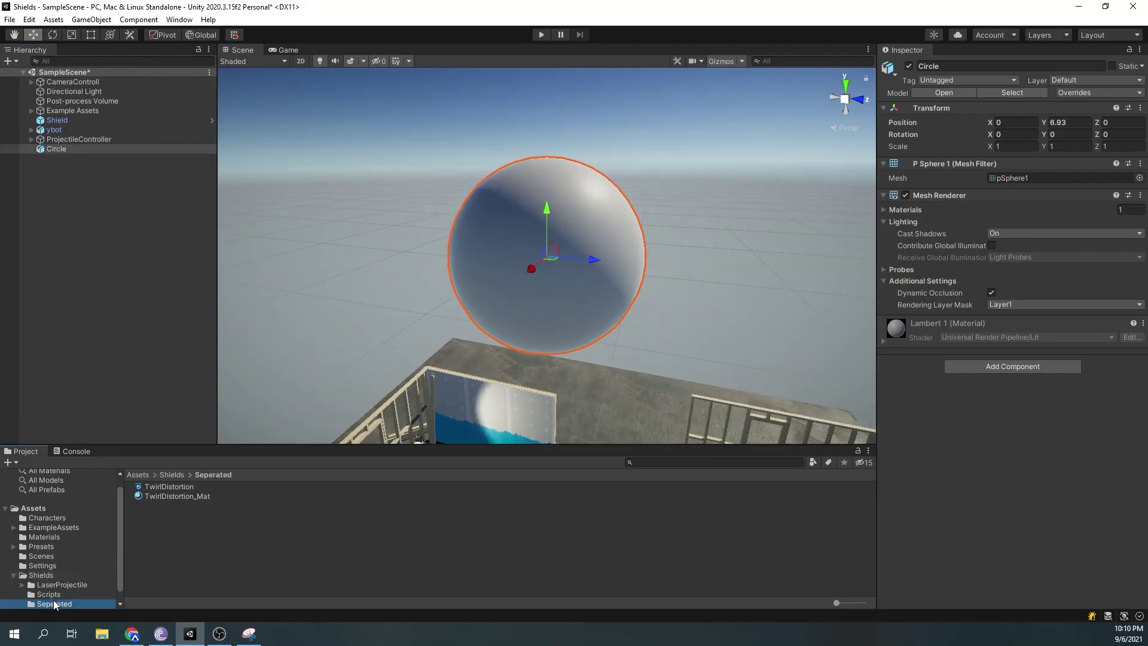
drag(174, 496, 938, 415)
alt+drag(768, 324, 764, 321)
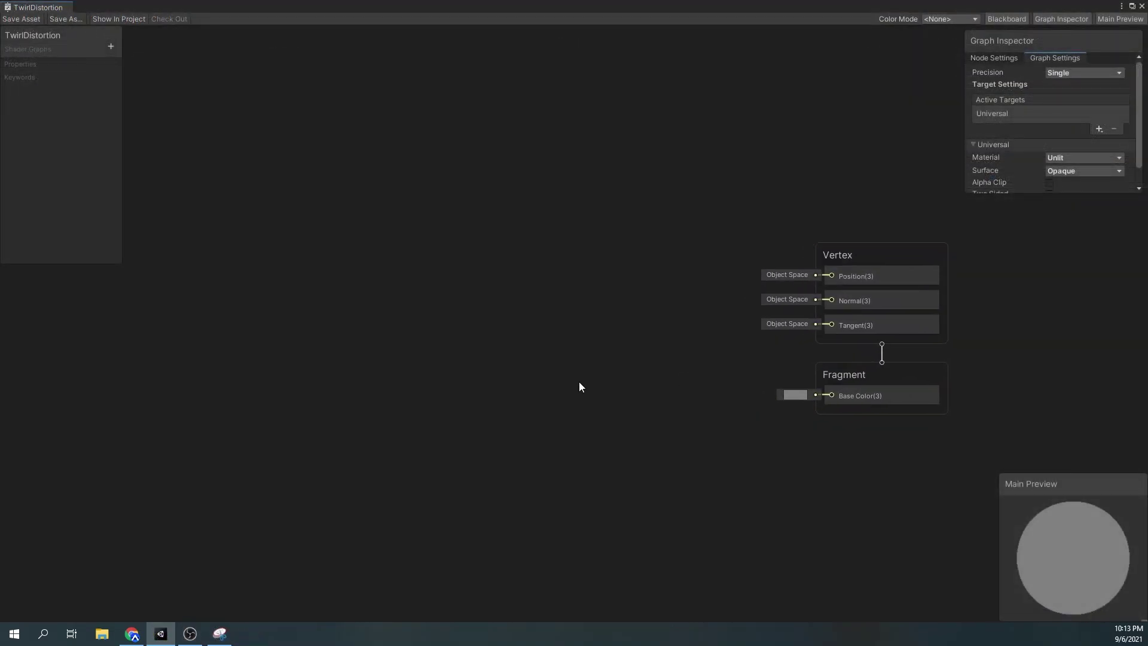
Step: Add a Scene Color node to the TwirlDistortion graph and connect its output to the fragment Base Color
right_click(486, 341)
click(520, 346)
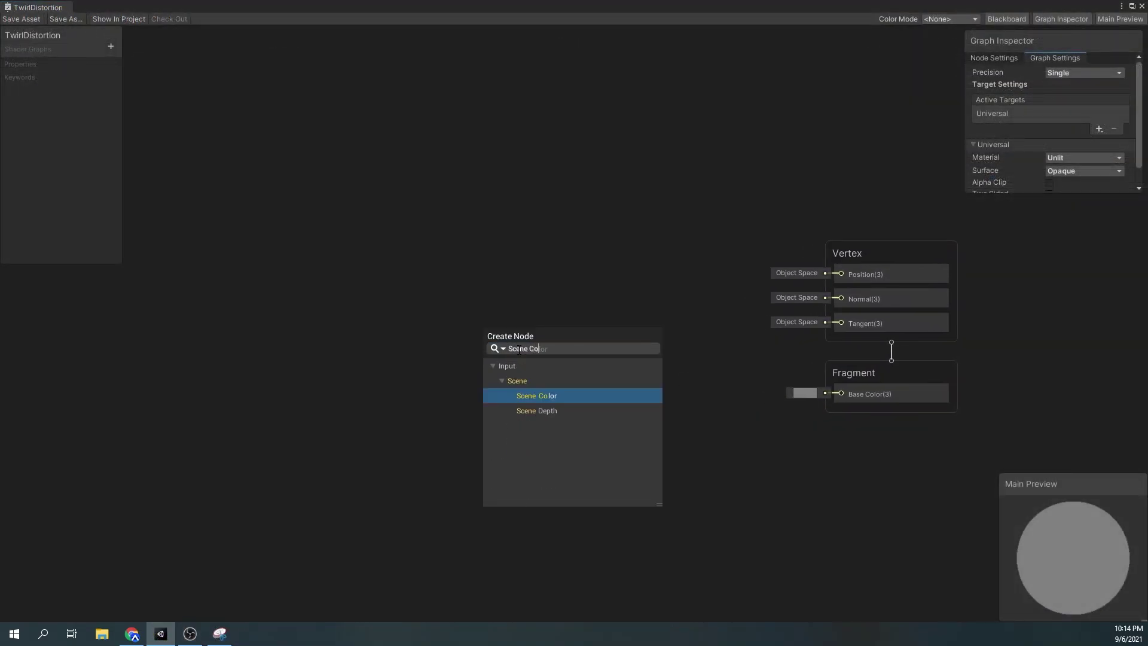
key(Return)
drag(517, 352, 663, 353)
drag(681, 394, 831, 392)
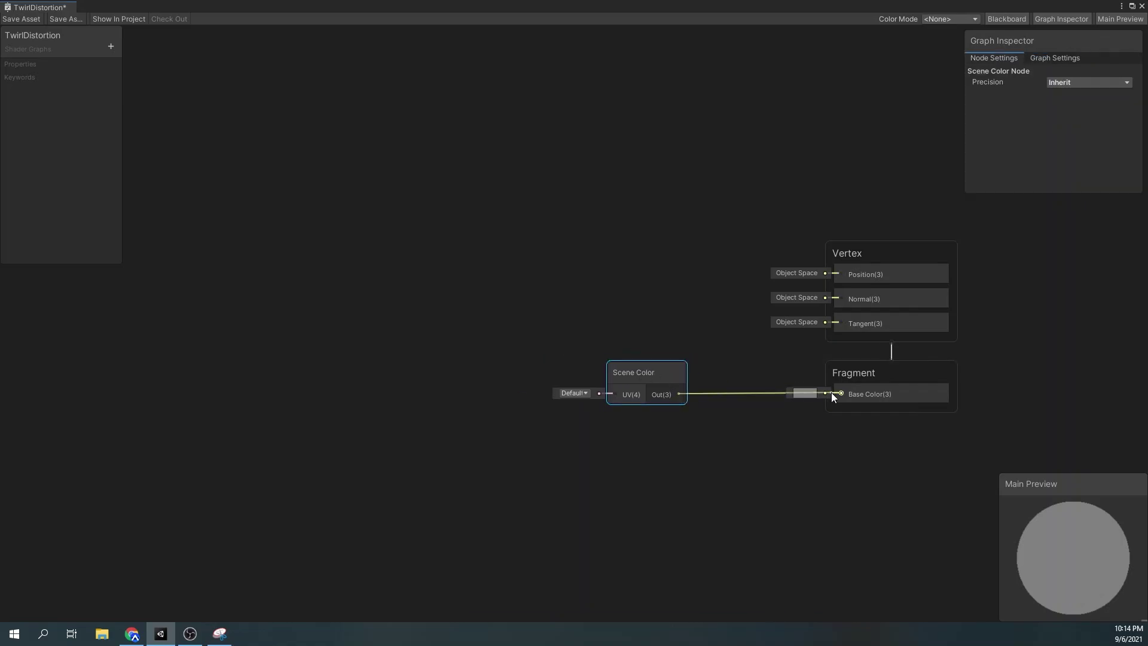
drag(831, 392, 840, 393)
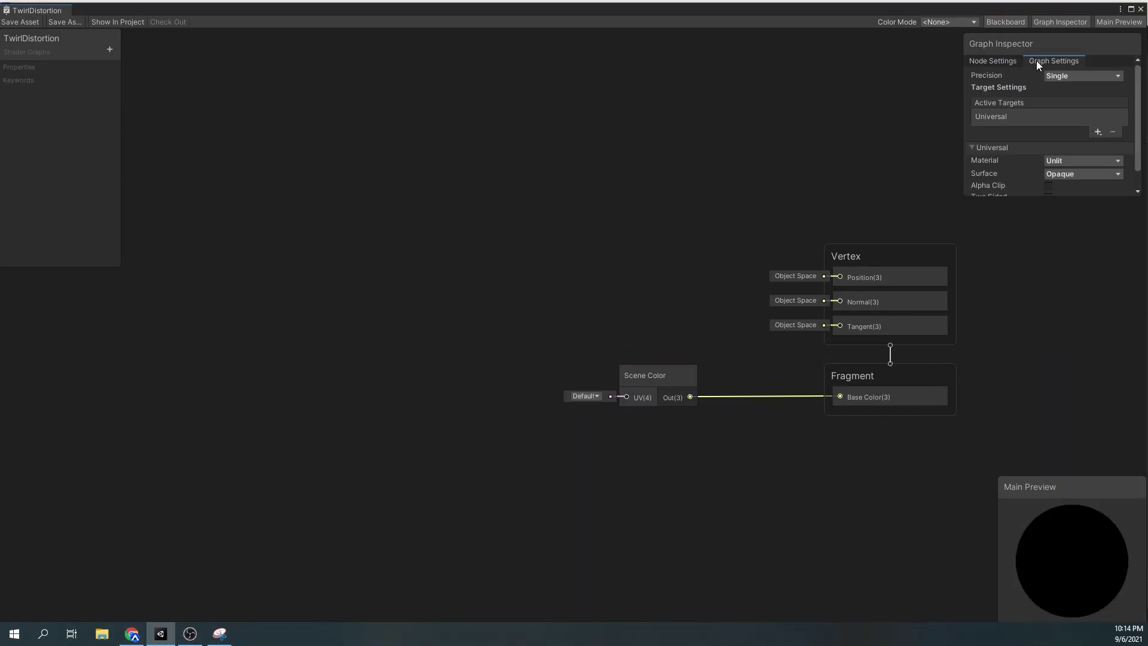
Step: Set the graph's Surface type to Transparent and check the Circle in the scene
scroll(1050, 134, down, 1)
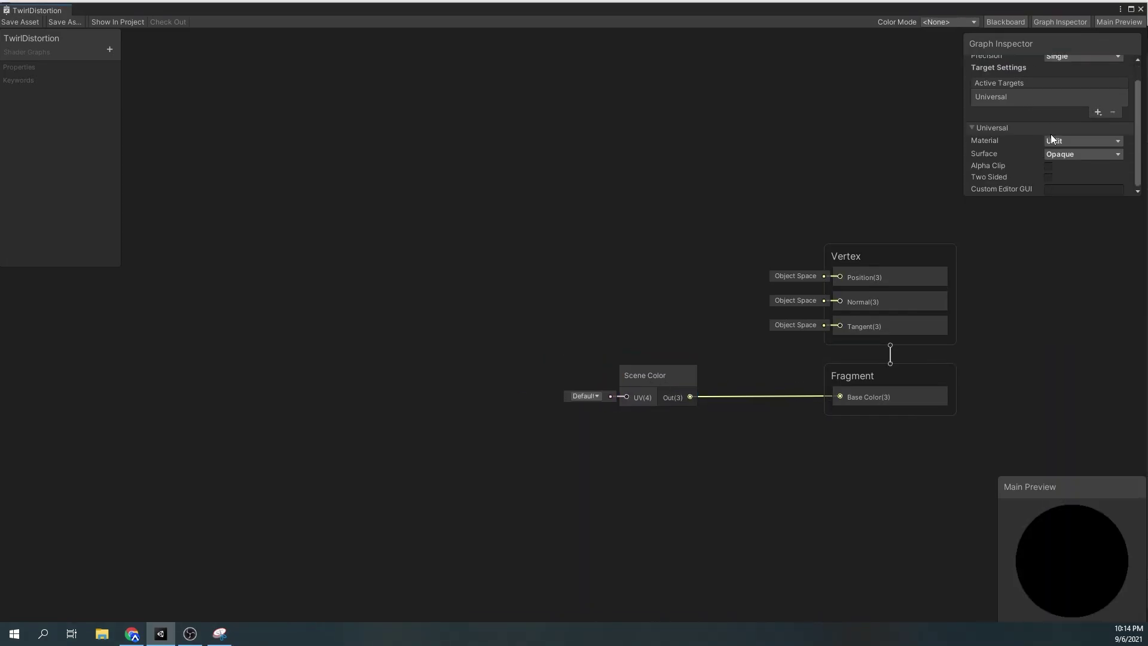
click(1073, 154)
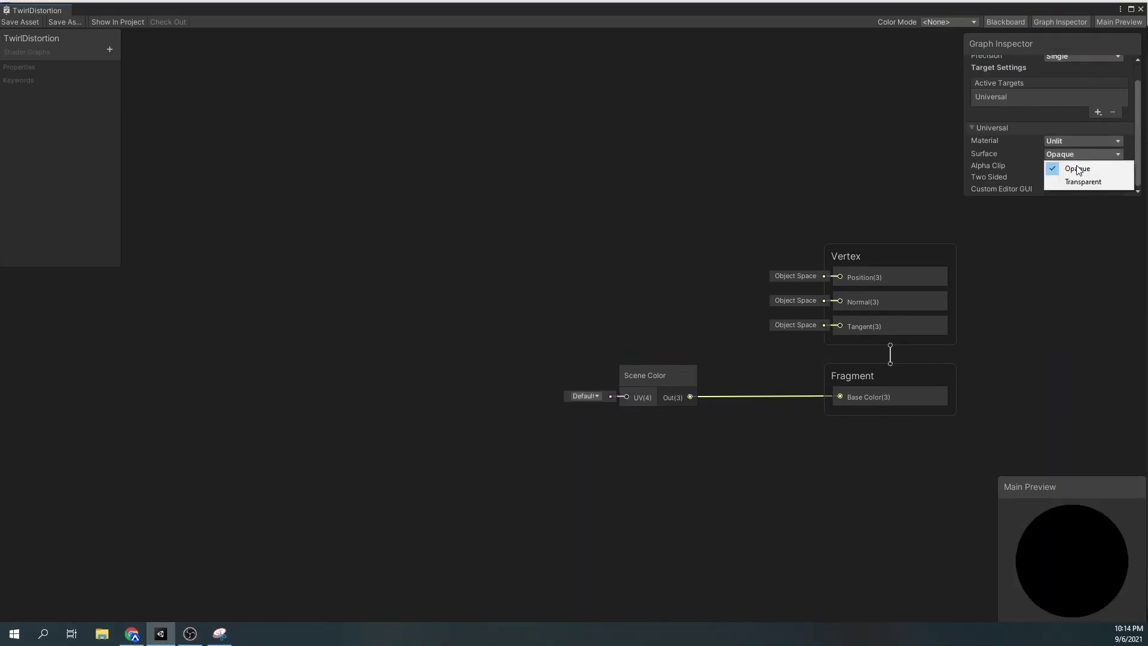
click(1077, 180)
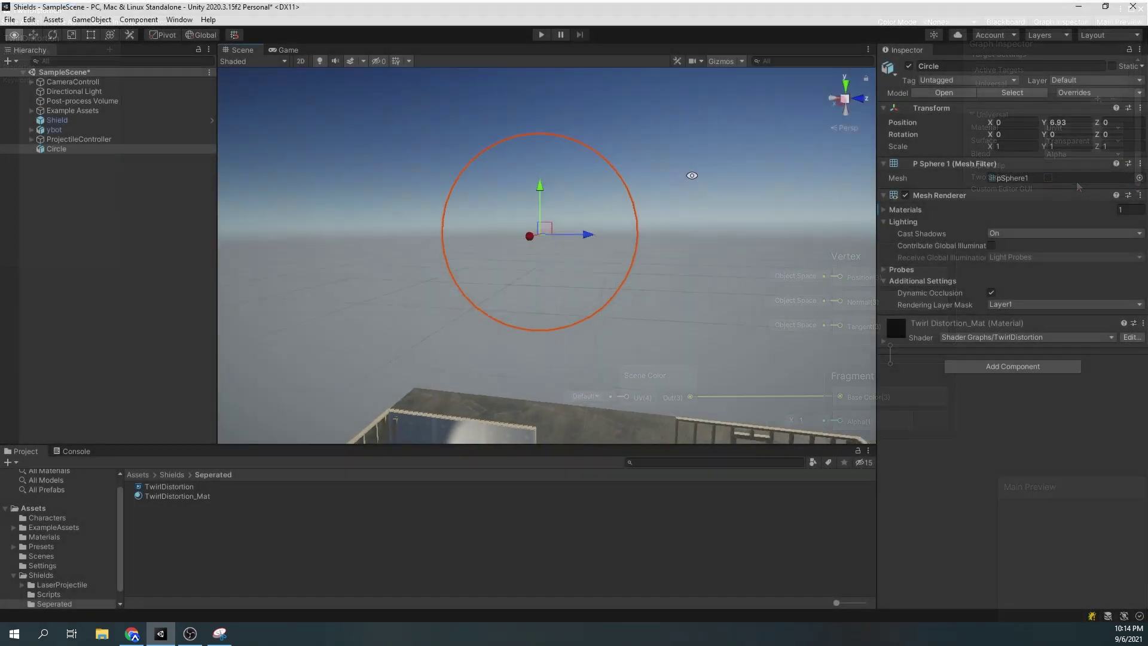
alt+drag(748, 251, 608, 234)
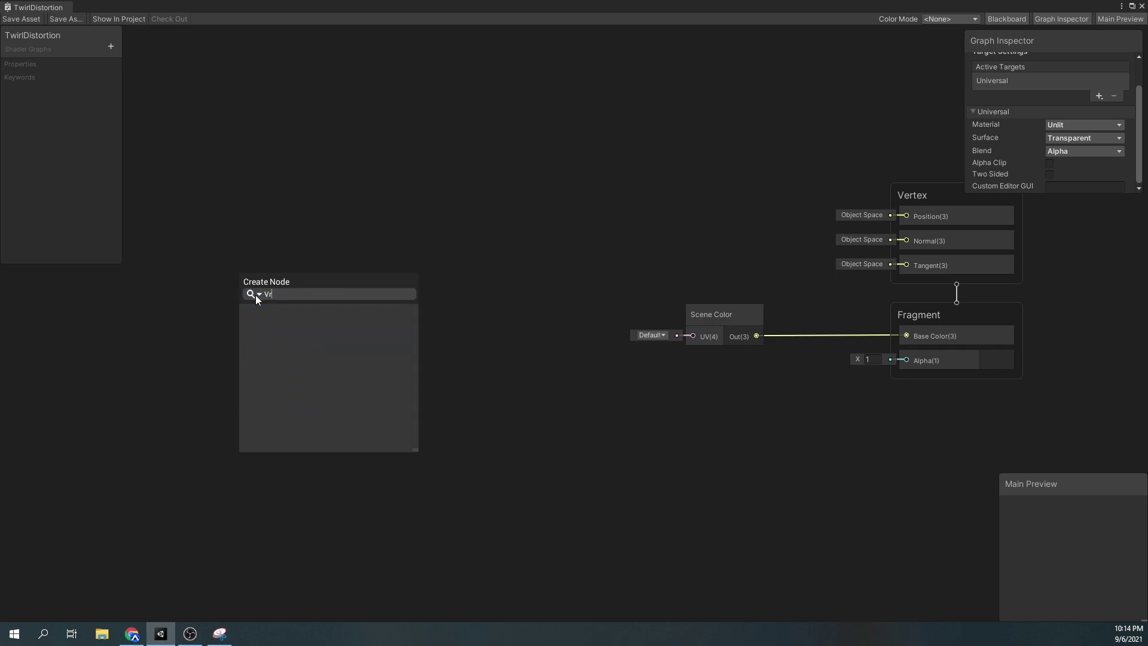
Step: Add a Voronoi node to the TwirlDistortion graph, well ahead of the Scene Color node
key(Return)
drag(266, 312, 347, 299)
middle_drag(387, 295, 660, 272)
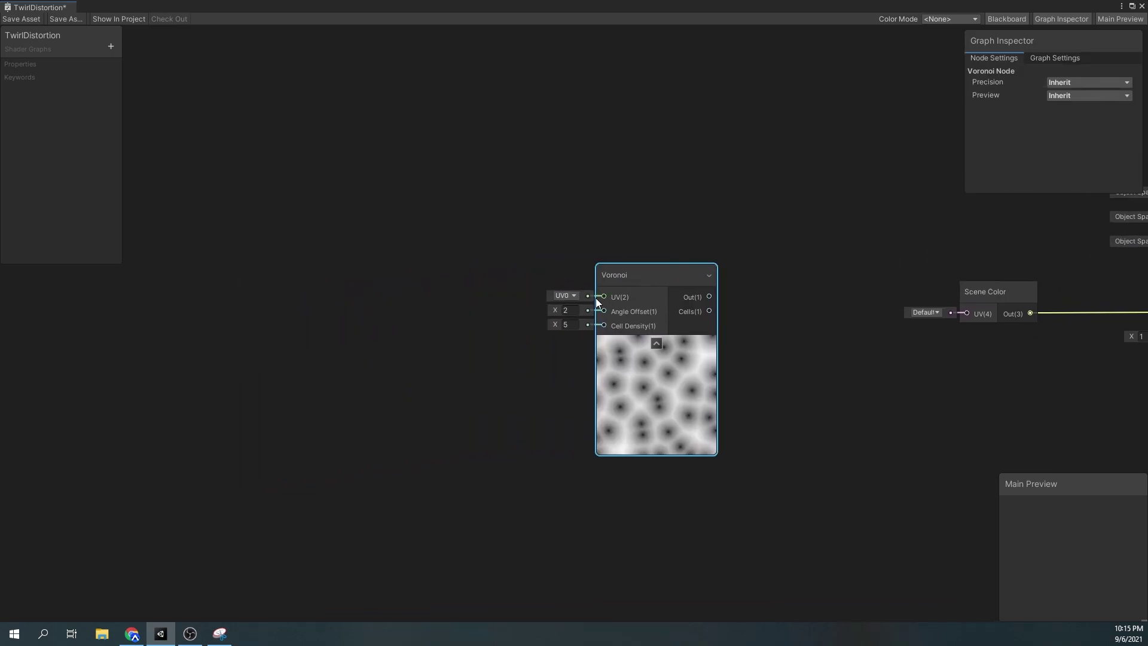
Step: Feed the Voronoi node's UV from a new Twirl node with a Strength of 9.14
key(Return)
drag(410, 192, 452, 168)
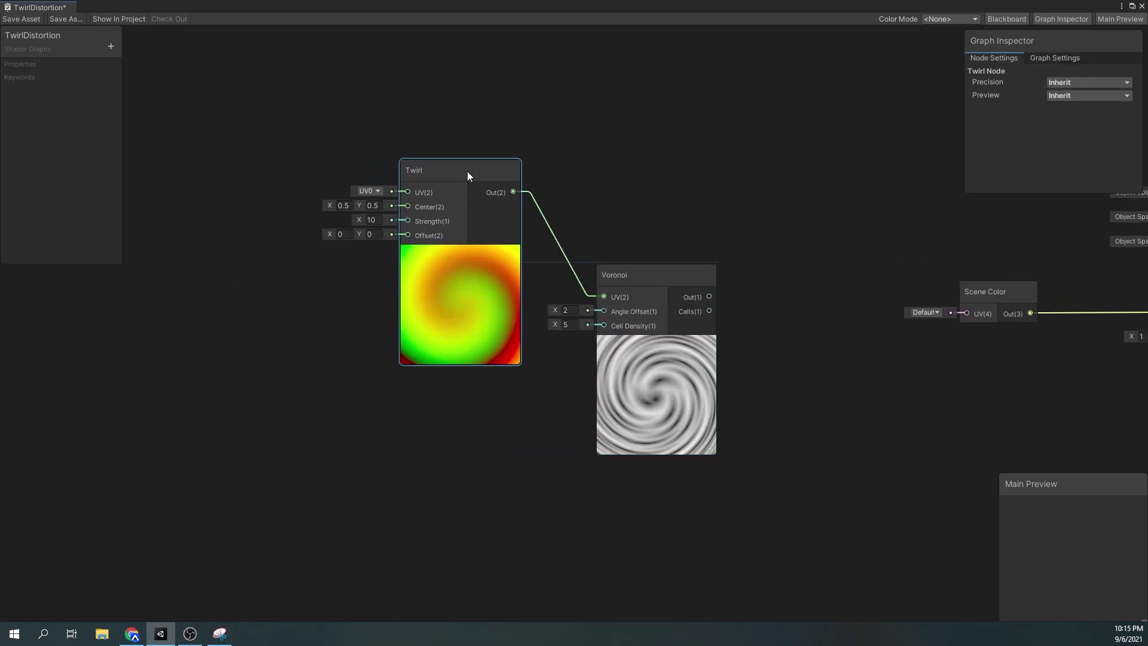
drag(342, 219, 338, 222)
middle_drag(702, 219, 828, 215)
Step: Feed the Twirl node's UV from a new Rotate node
drag(518, 188, 382, 166)
text(rotate)
key(Return)
middle_drag(400, 257, 522, 223)
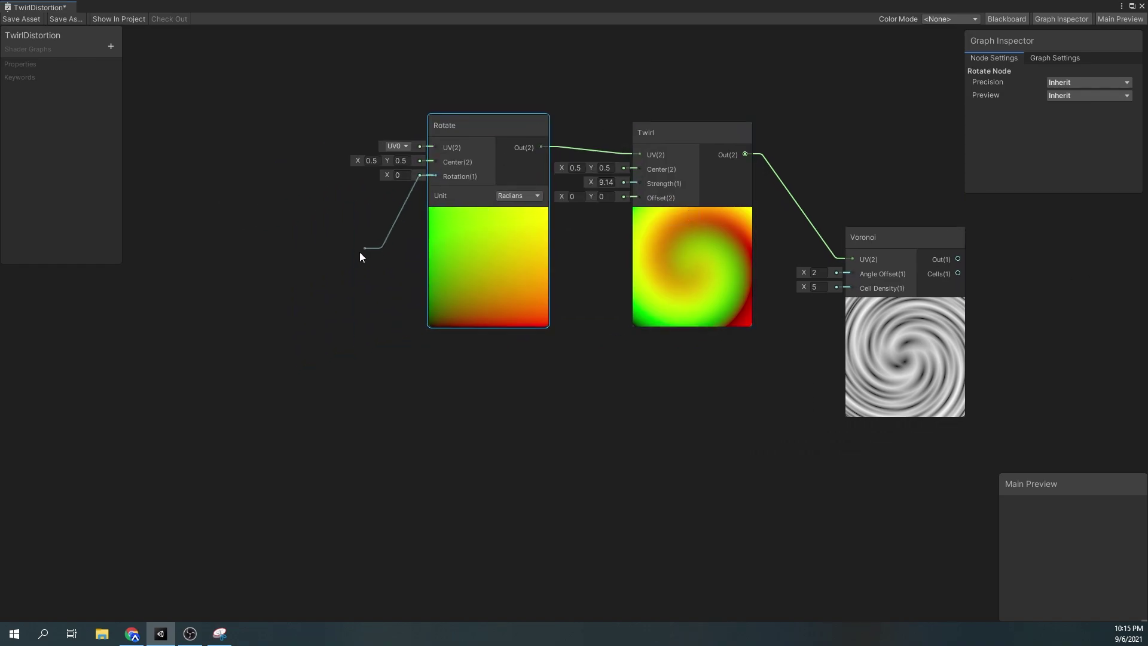
Step: Add a Multiply node connected to the Rotate node's Rotation input and place it beside that node
drag(373, 242, 345, 256)
text(mul)
key(Return)
middle_drag(259, 291, 347, 256)
drag(347, 256, 297, 335)
Step: Set the rotation Multiply node's B value to 1 and feed its A input from a new Time node
click(435, 271)
click(348, 252)
text(1time)
key(Return)
middle_drag(729, 312, 538, 378)
scroll(538, 378, down, 1)
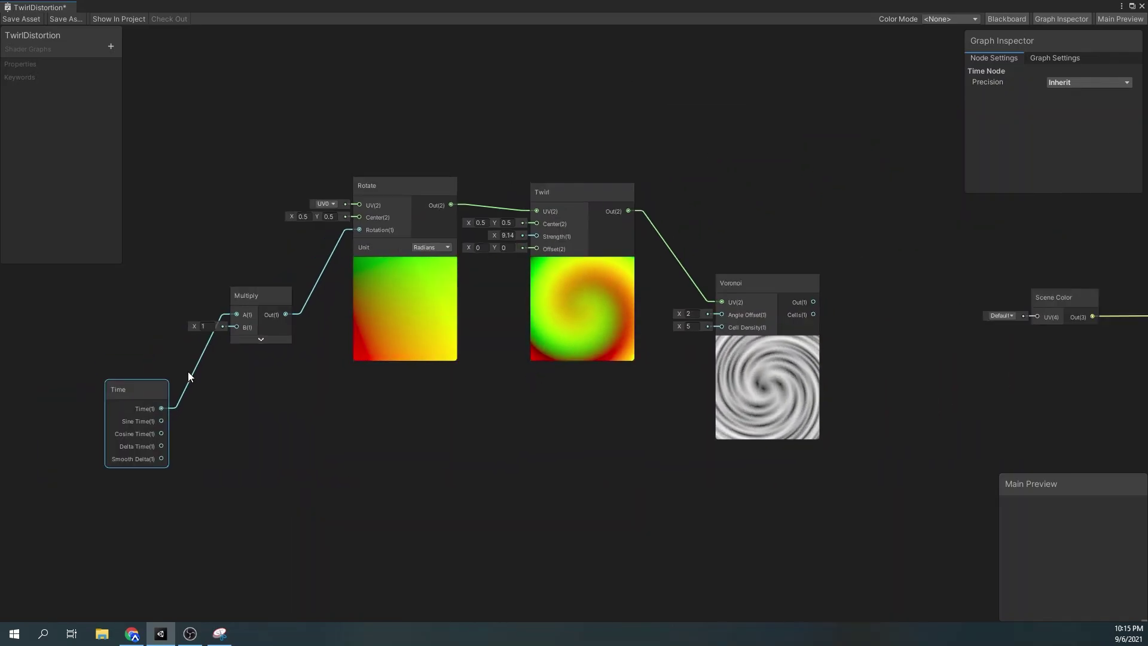
Step: Multiply the Time output in a second Multiply node and connect the result to the Voronoi's Angle Offset
drag(123, 386, 254, 415)
text(multiply)
key(Return)
drag(376, 421, 739, 394)
Step: Add a Remap node fed by the Voronoi node's Out value
middle_drag(811, 405, 565, 380)
text(remap)
drag(548, 377, 796, 380)
key(Return)
Step: Set the Remap node's input minimum to 0 and connect its output to a new Multiply node placed beside it
click(600, 389)
text(0multiply)
key(Return)
scroll(646, 467, down, 3)
middle_drag(645, 468, 714, 472)
drag(161, 297, 777, 502)
drag(771, 382, 594, 377)
drag(866, 405, 720, 388)
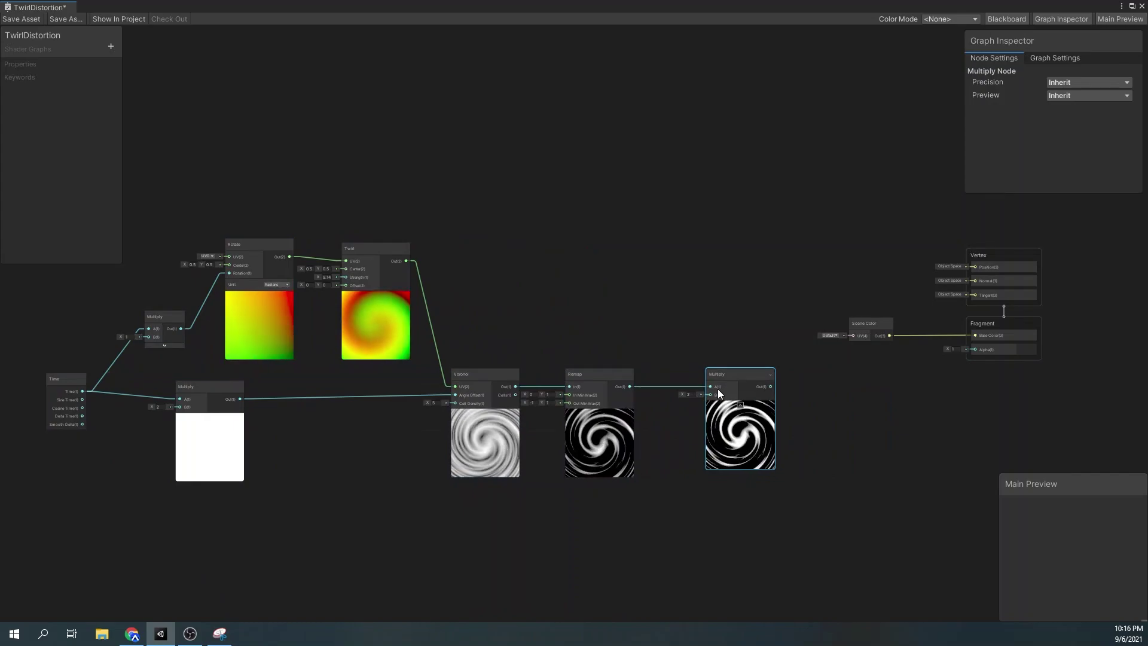
Step: Add a Float property named DistortionStrength with a default of 0.1 and connect it to the final Multiply node's B input
click(110, 47)
click(150, 53)
text(DistortionStrength)
key(Return)
drag(46, 80, 590, 517)
mouse_move(639, 522)
mouse_down()
mouse_move(710, 395)
mouse_move(635, 506)
mouse_up()
click(1088, 119)
text(0.1)
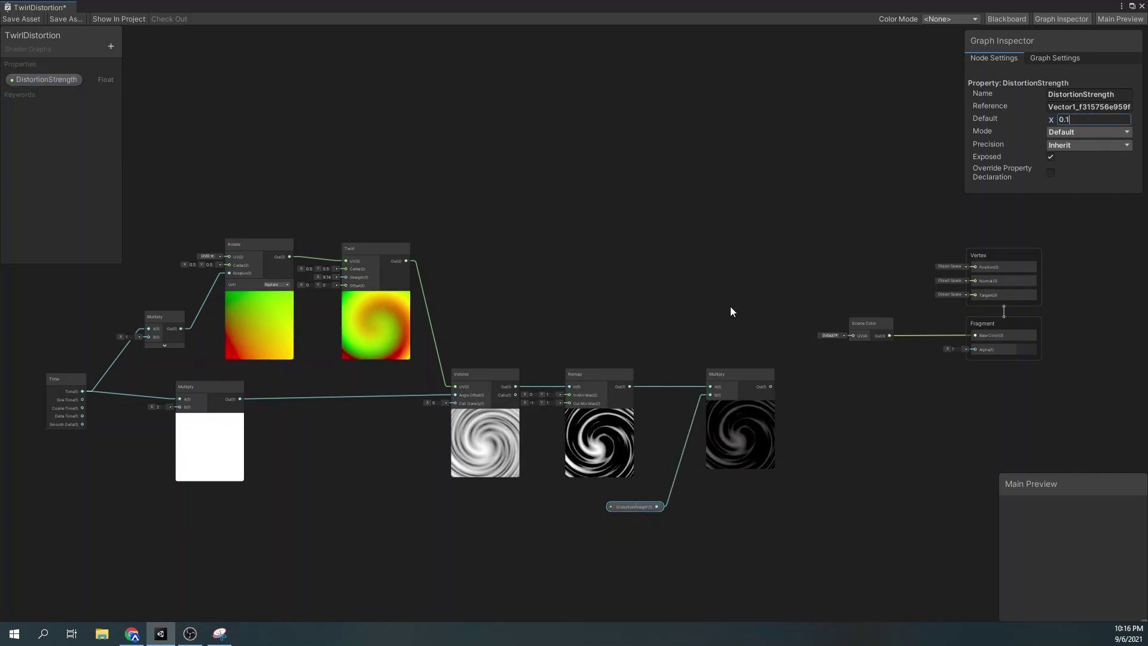
Step: Add a Screen Position node above the Remap and Multiply nodes, and move the Scene Color and output nodes to make room
middle_drag(662, 222, 574, 158)
right_click(555, 147)
click(571, 148)
text(screen)
key(Return)
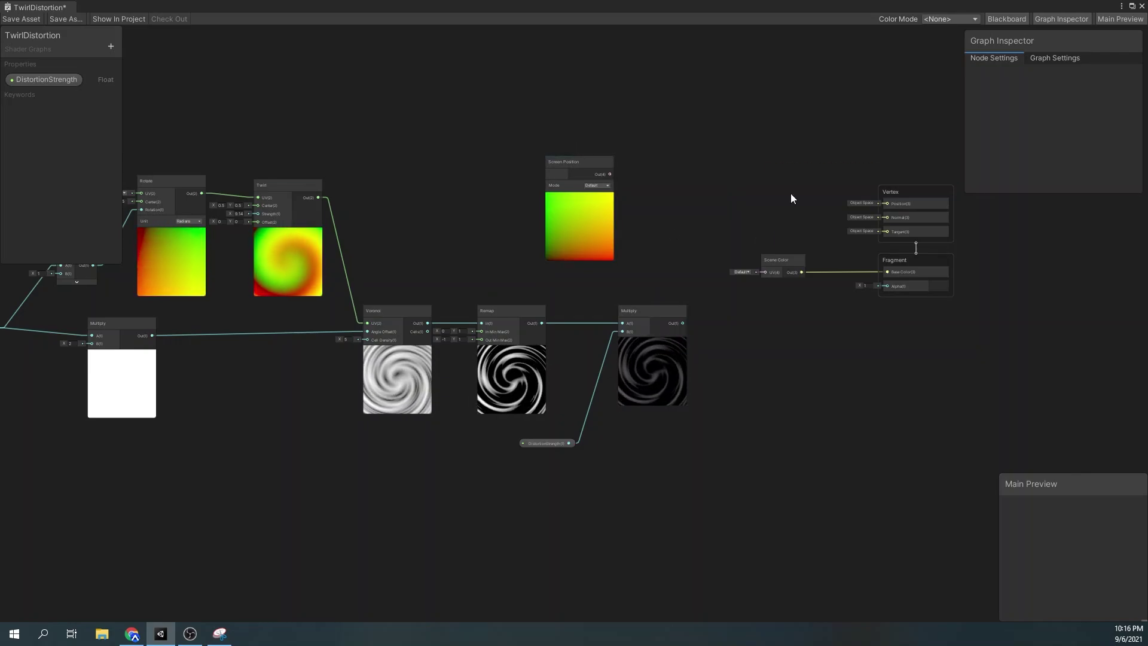
drag(769, 160, 915, 286)
drag(789, 263, 914, 286)
click(636, 188)
drag(589, 165, 650, 169)
Step: Combine Screen Position with the final Multiply output in a new Add node and connect the sum to Scene Color's UV
scroll(730, 213, up, 3)
middle_drag(730, 213, 623, 217)
drag(534, 168, 653, 300)
text(add)
key(Return)
drag(549, 385, 642, 334)
drag(734, 321, 865, 345)
middle_drag(875, 311, 774, 302)
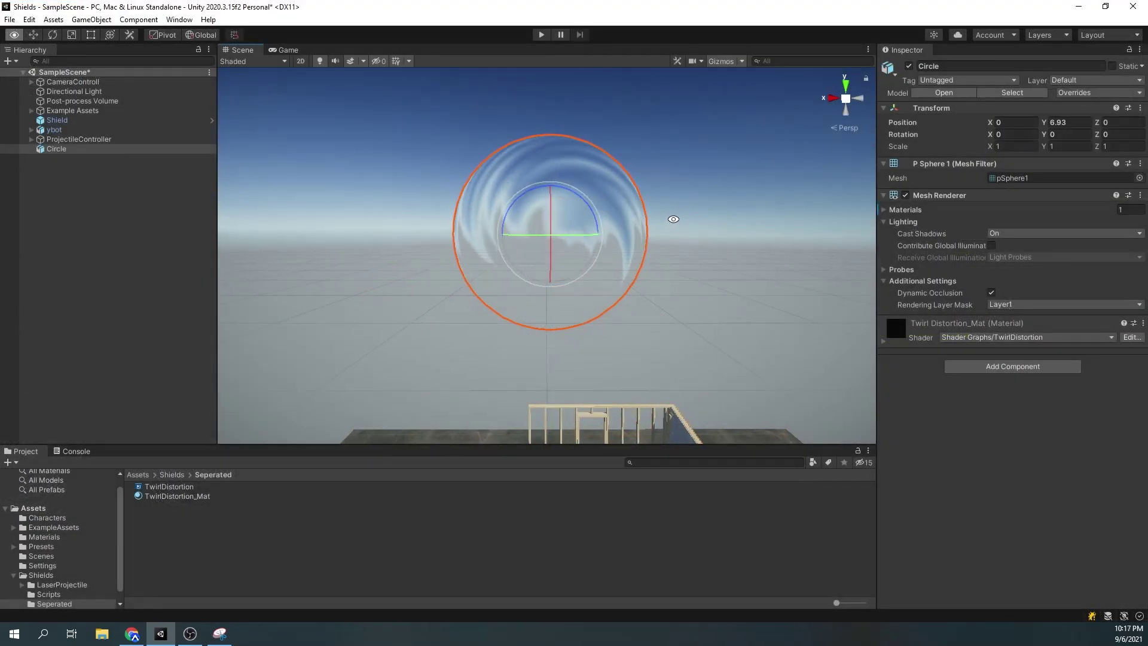
Step: Examine the twirl distortion on the Circle from different sides in the scene
alt+drag(673, 219, 994, 231)
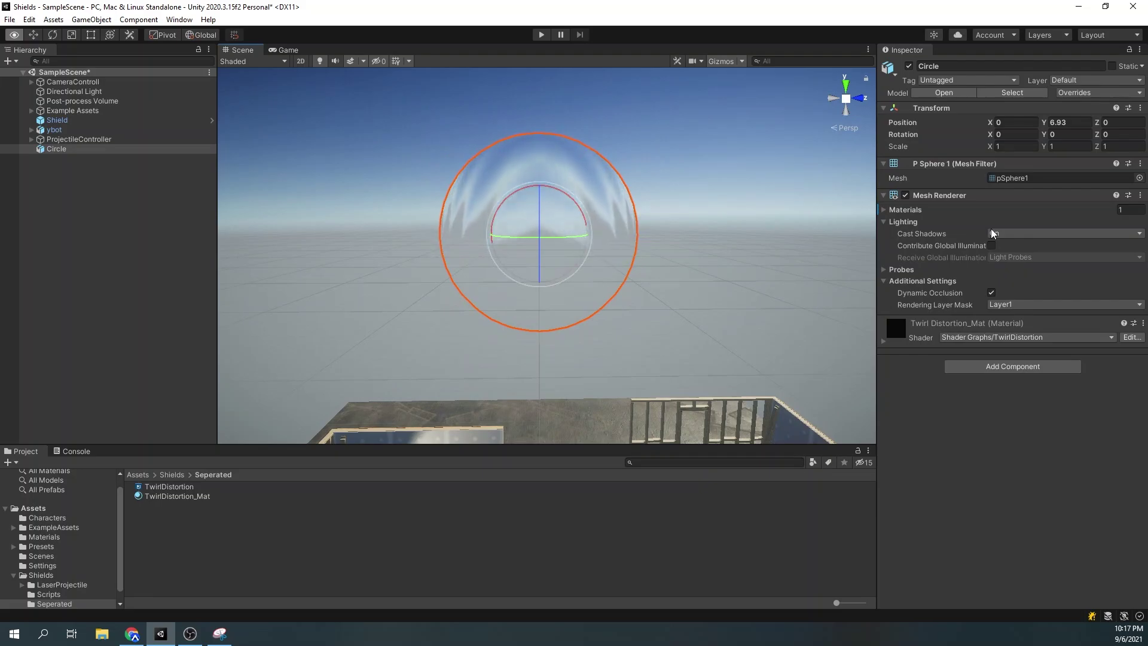
alt+drag(837, 232, 614, 232)
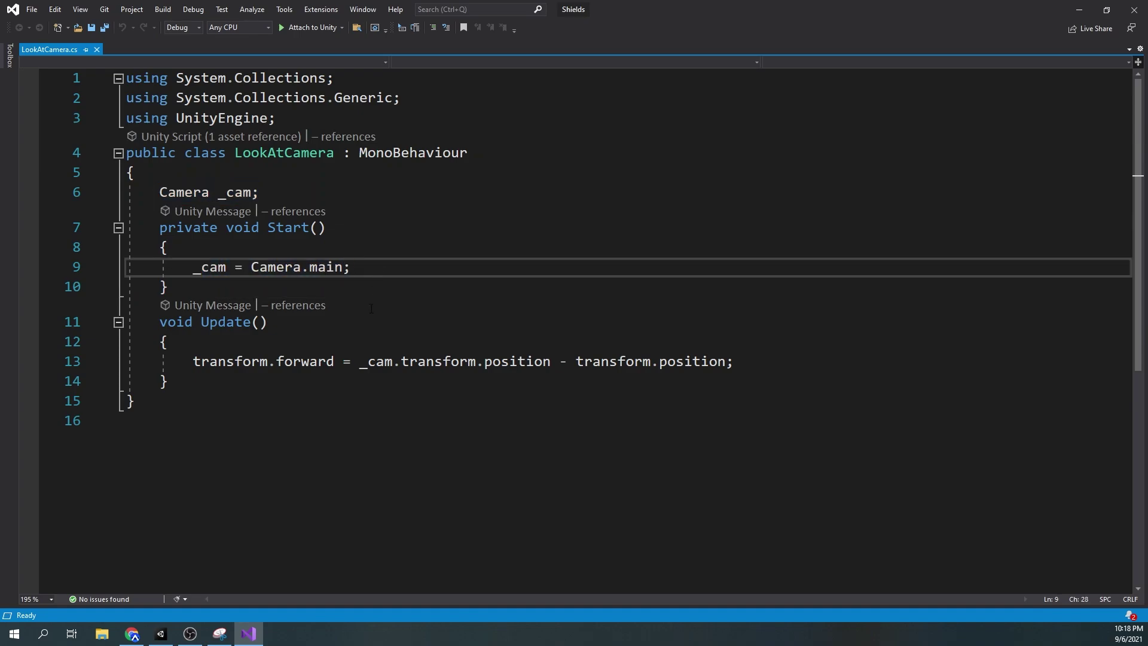
Step: Switch to Visual Studio and select the transform.forward line in the LookAtCamera script's Update method
click(184, 361)
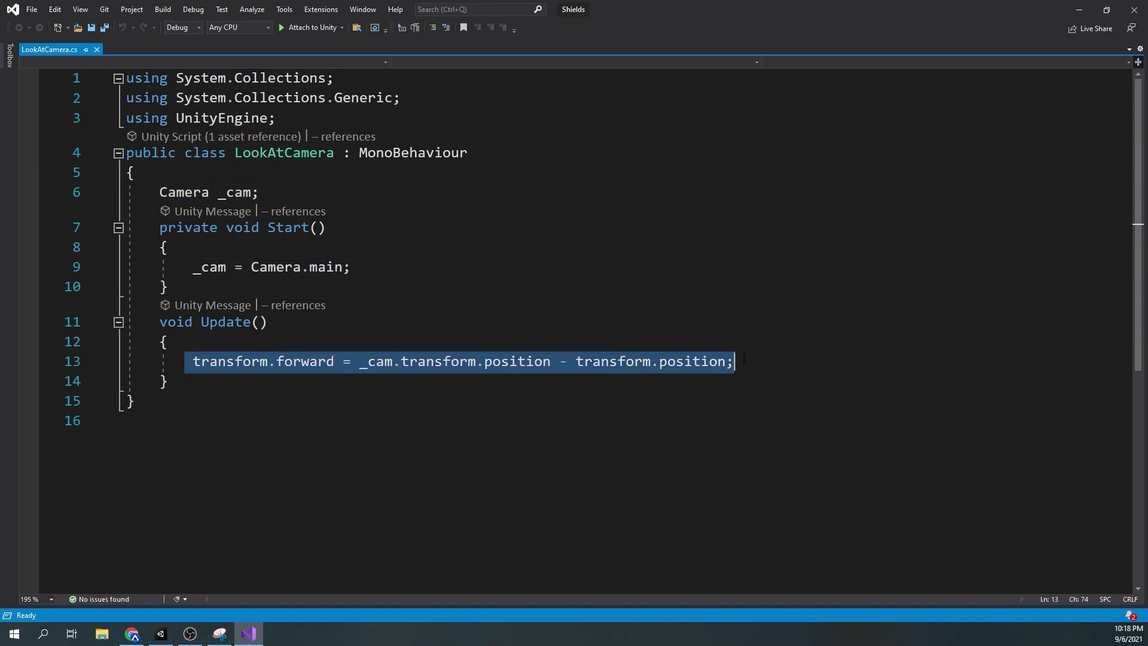
Step: Return to Unity and add the Look At Camera script component to the Circle
click(719, 392)
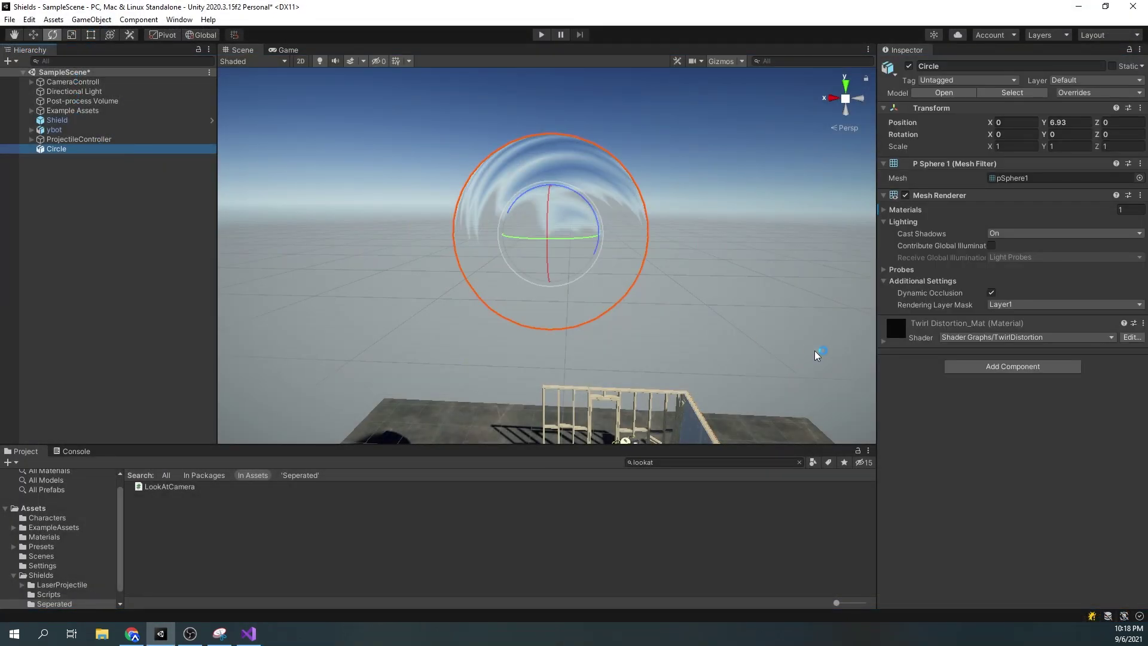
click(1012, 366)
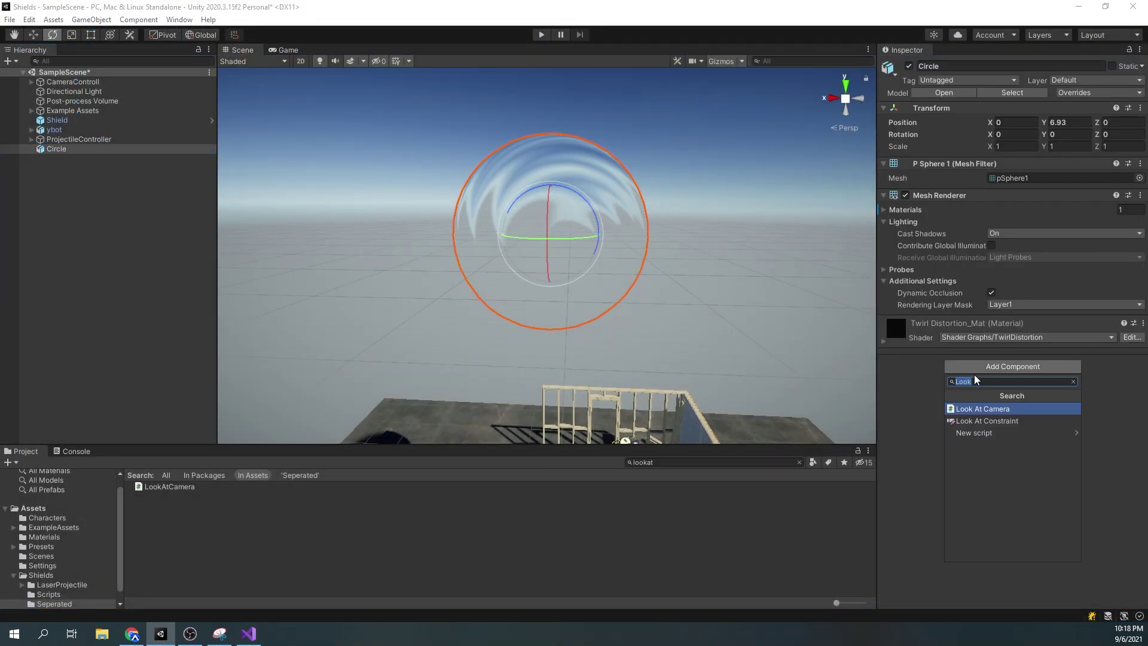
click(969, 391)
Step: Enter play mode and examine the twirl distortion from different camera angles
key(ctrl+p)
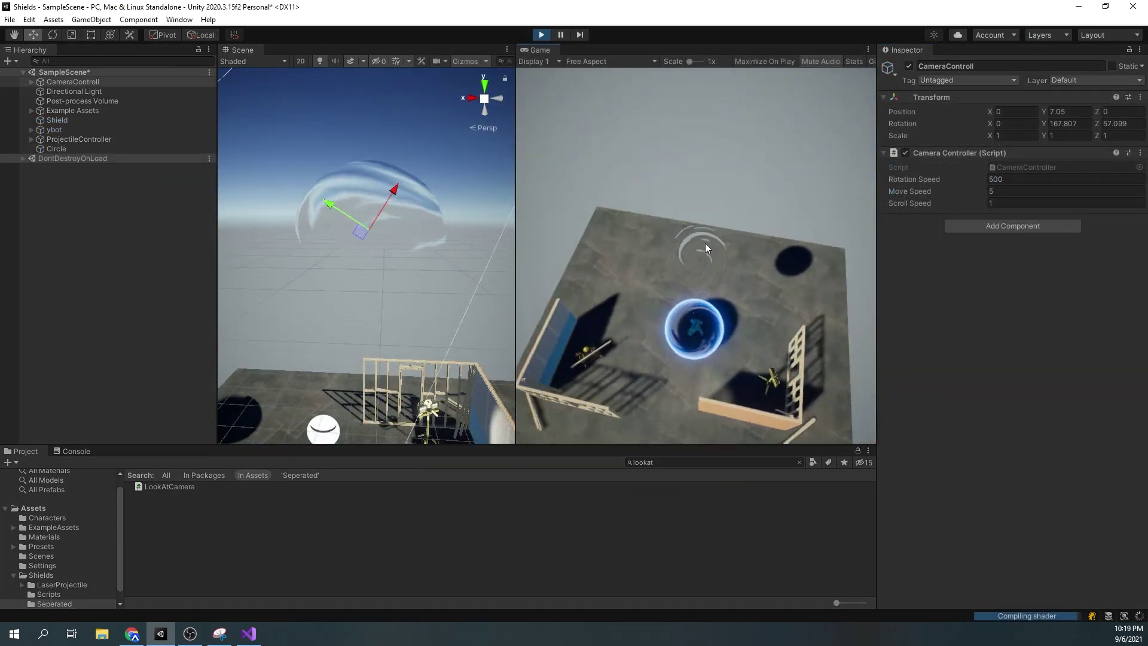
right_drag(751, 188, 690, 205)
drag(689, 205, 668, 196)
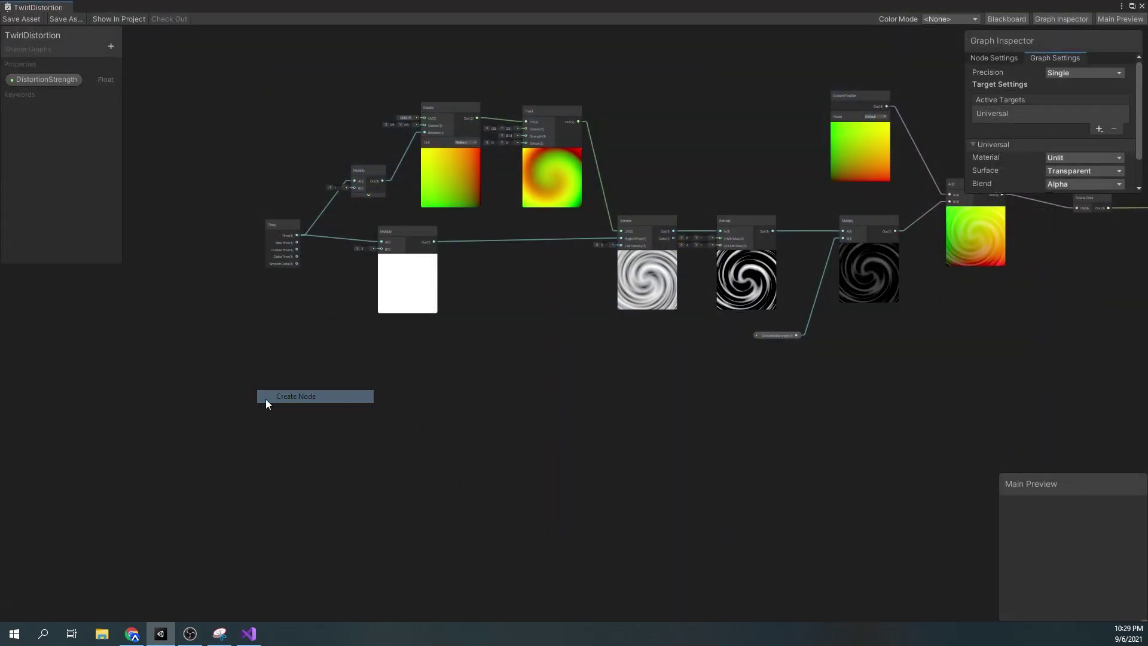
Step: In the TwirlDistortion graph, add a UV node below the Time node and connect its output to a new Remap node
click(266, 399)
text(uv)
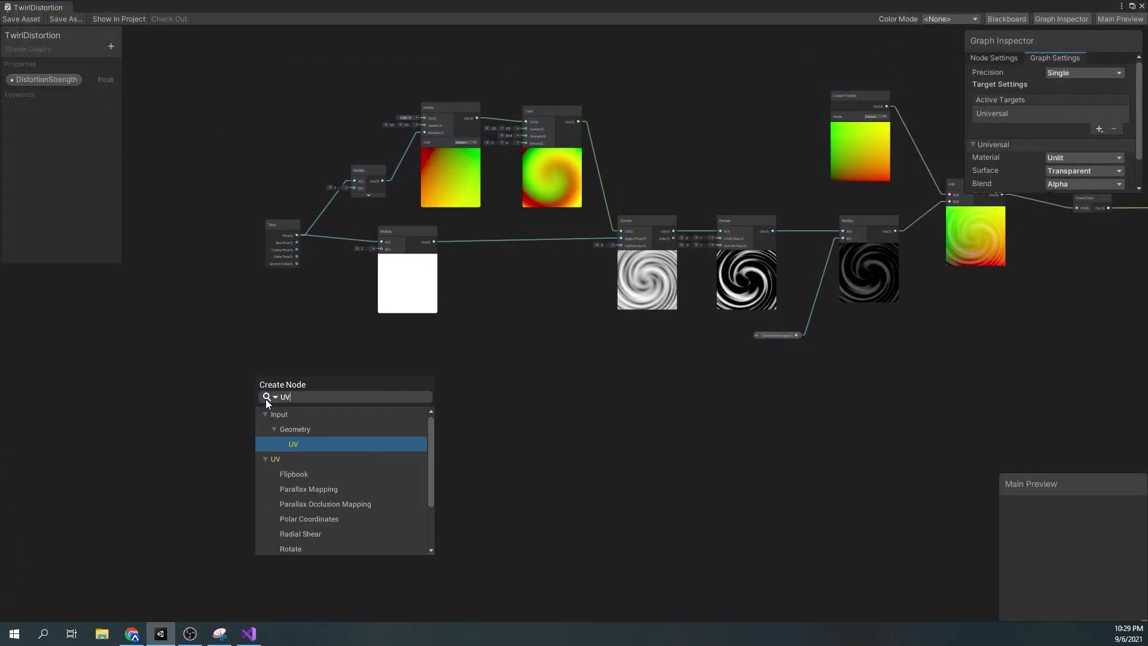
key(Return)
drag(285, 408, 356, 364)
text(remap)
key(Return)
Step: Set the new Remap node's In Min Max X to 0 and its Out Min Max X to -1
scroll(325, 390, up, 5)
click(317, 376)
text(0)
click(316, 390)
text(-1)
Step: Feed the Remap output into a new Split node and connect its R and G channels to a new Vector 2 node
drag(446, 351, 631, 336)
text(split)
key(Return)
text(vect)
double_click(674, 427)
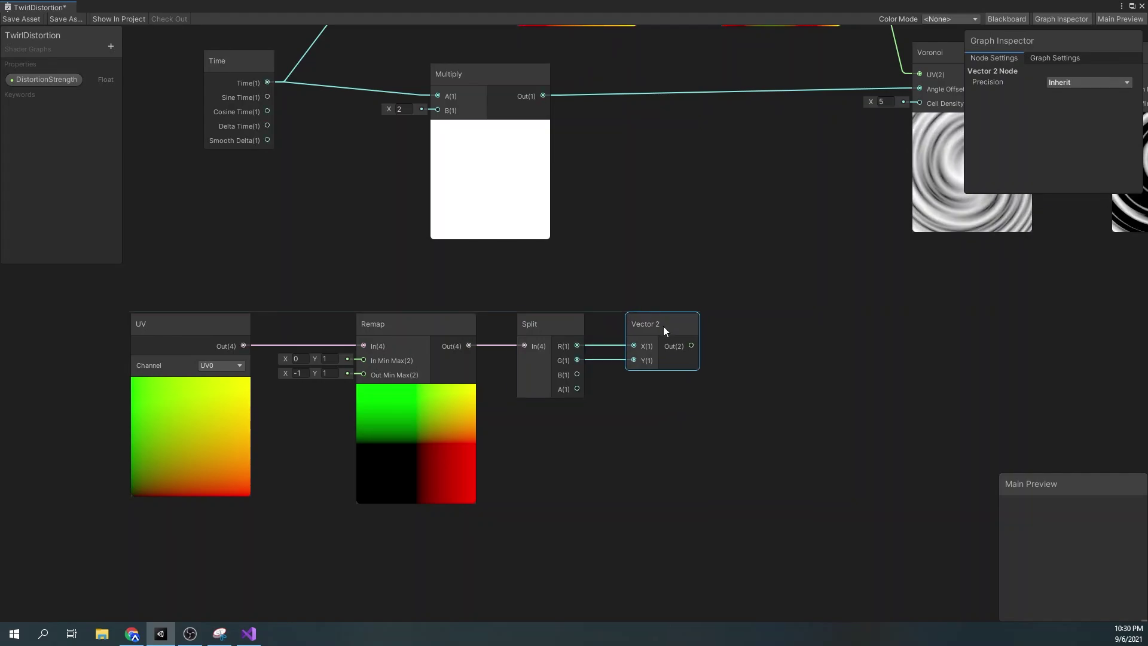
Step: Connect the Vector 2 output to a new Length node and reposition the UV-to-Length node chain
middle_drag(665, 333, 600, 335)
drag(559, 346, 622, 328)
text(length)
key(Return)
middle_drag(559, 408, 646, 402)
scroll(646, 401, down, 2)
drag(235, 318, 732, 406)
drag(737, 406, 595, 452)
Step: Connect the Length output to a new Smoothstep node's In and set Edge1 to 0.56 and Edge2 to 2.3
drag(622, 402, 719, 330)
text(smo)
key(Return)
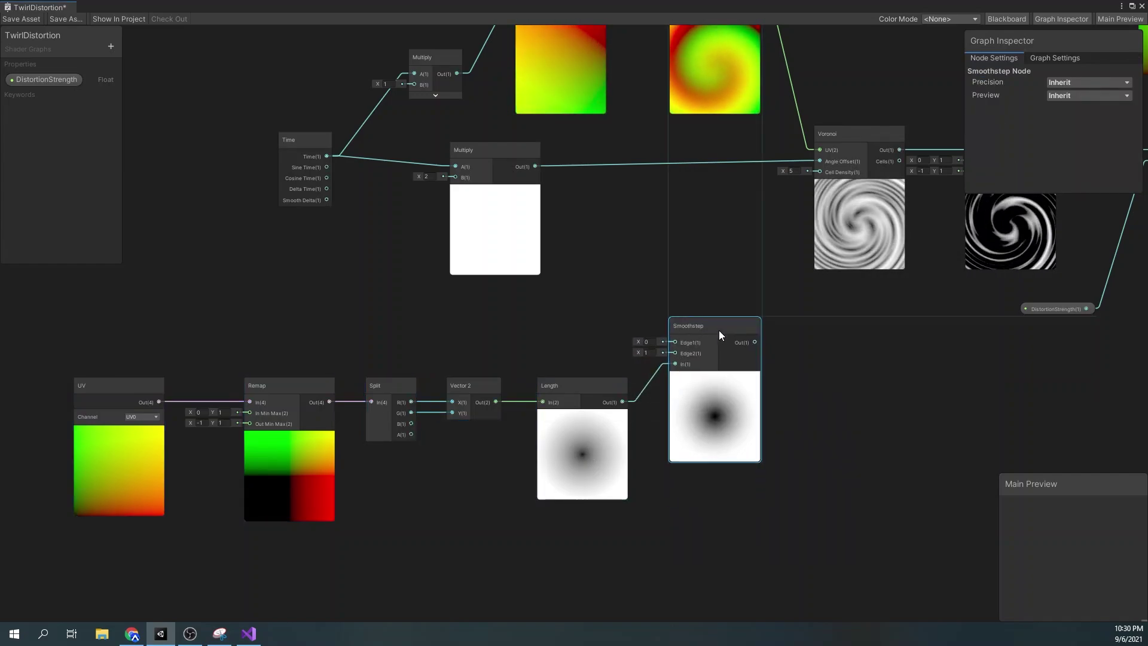
drag(638, 351, 690, 326)
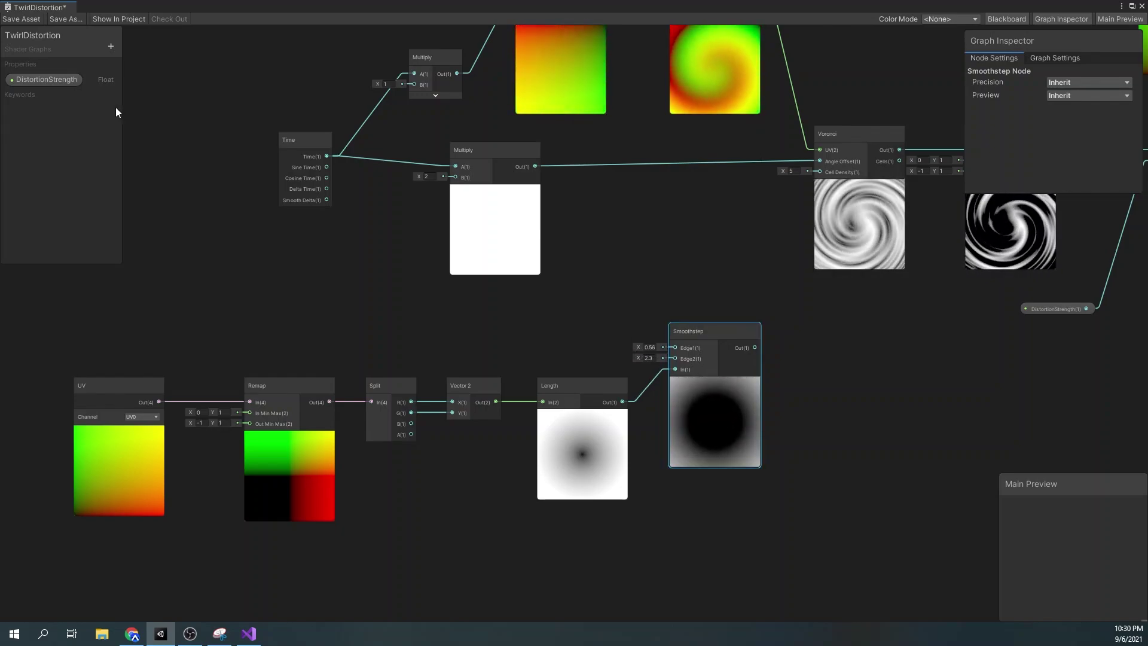
Step: Add a Vector2 property named MaskSmoothstep to the graph
click(110, 47)
click(143, 70)
text(MaskSmoothstep)
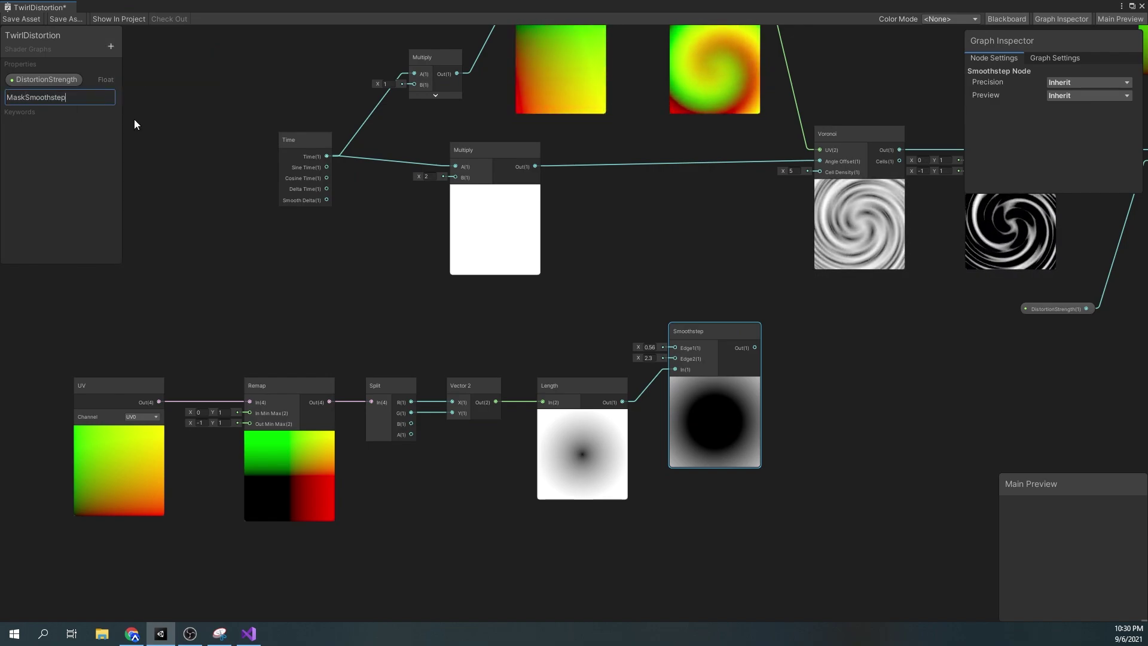
key(Return)
Step: Place MaskSmoothstep in the graph and connect it through a new Split node's R and G to Smoothstep's Edge1 and Edge2
drag(56, 96, 675, 347)
text(split)
key(Return)
drag(600, 325, 675, 358)
middle_drag(592, 311, 484, 316)
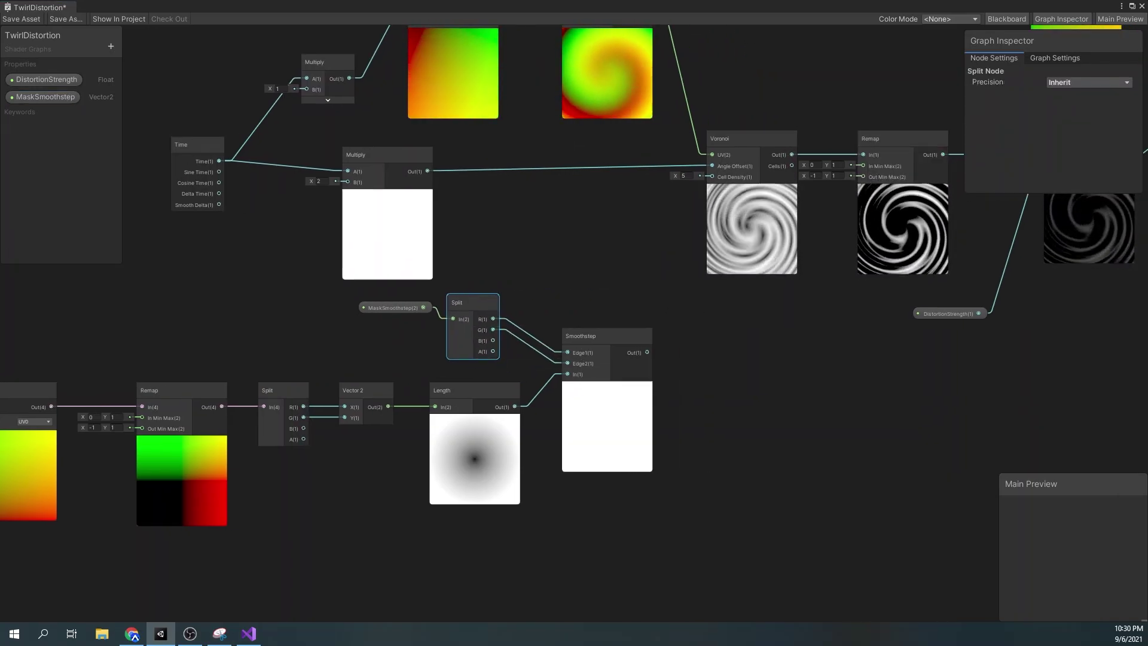
Step: Add a Multiply node after the Voronoi's Remap and connect the Smoothstep output to its B input
scroll(685, 329, down, 3)
drag(360, 98, 639, 236)
key(space)
text(mul)
key(Return)
scroll(730, 242, up, 5)
drag(588, 440, 728, 280)
Step: Tune the MaskSmoothstep property's default X and Y values to darken the centre of the Smoothstep mask
middle_drag(401, 454, 396, 419)
click(69, 99)
click(1061, 120)
text(0.5)
mouse_move(1049, 120)
mouse_down()
mouse_move(1039, 121)
mouse_move(1125, 119)
mouse_move(1059, 119)
mouse_up()
click(1065, 120)
text(0)
click(1105, 120)
text(1)
Step: Position the new Multiply node between Remap and the final Multiply, and select the Circle in the running scene
middle_drag(898, 258, 538, 347)
drag(418, 291, 438, 245)
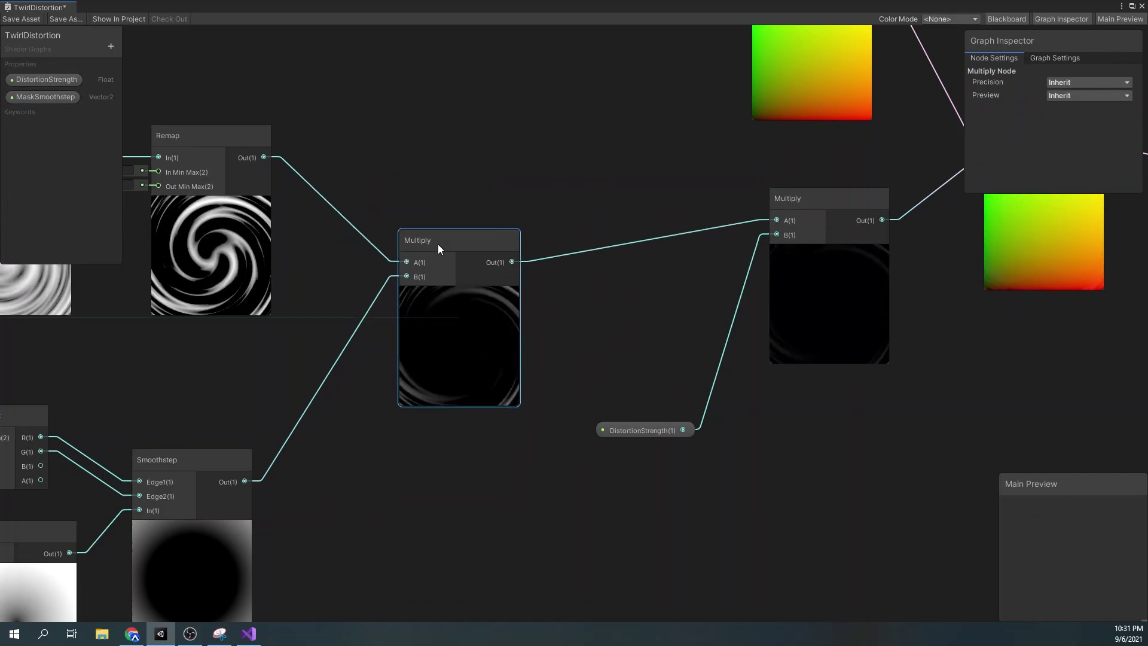
scroll(443, 206, down, 7)
middle_drag(448, 222, 603, 344)
scroll(598, 334, up, 2)
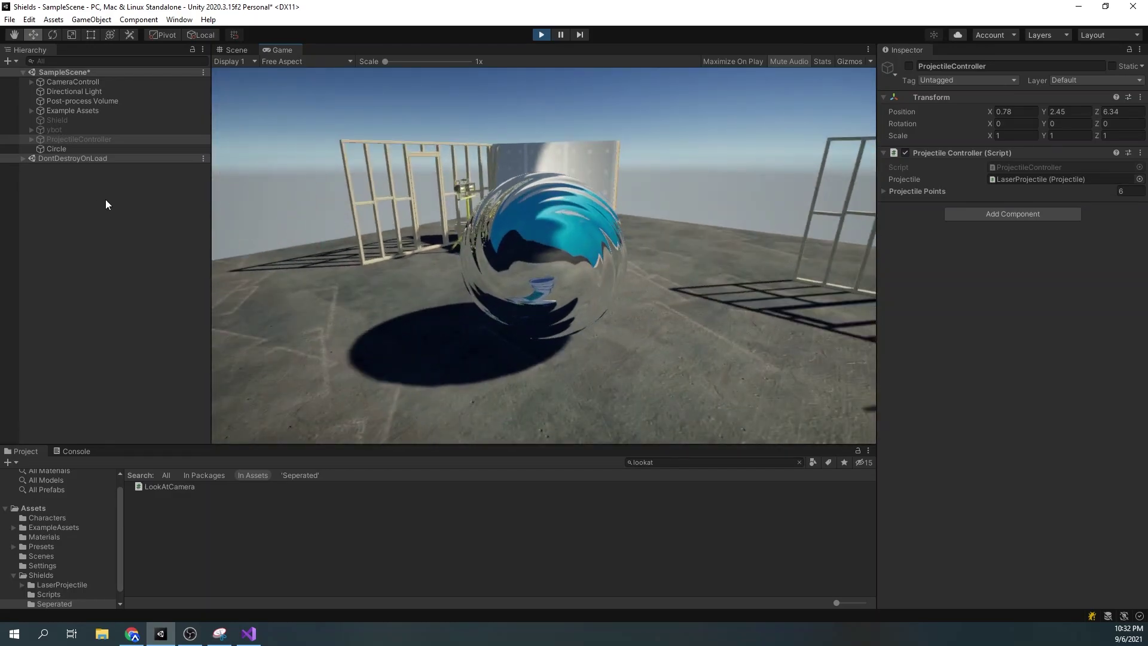
click(66, 149)
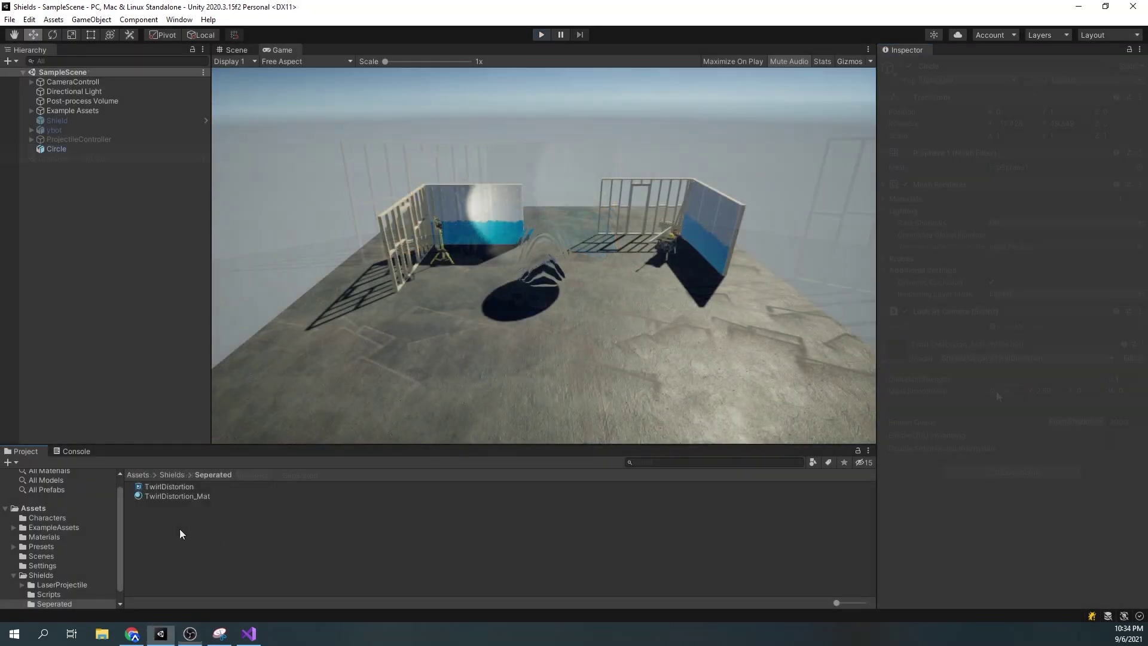
Step: Create an Unlit Shader Graph named ZoomGraph in the Seperated folder
right_click(164, 526)
mouse_move(216, 215)
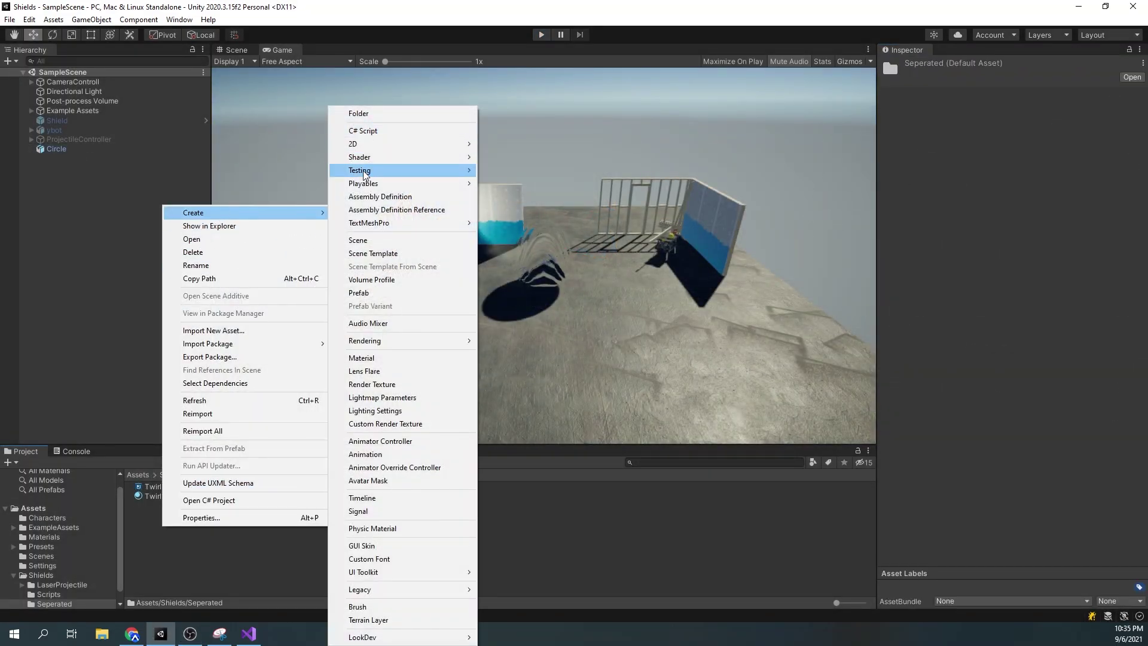
mouse_move(389, 157)
mouse_move(538, 257)
click(679, 295)
text(ZoomGraph)
key(Return)
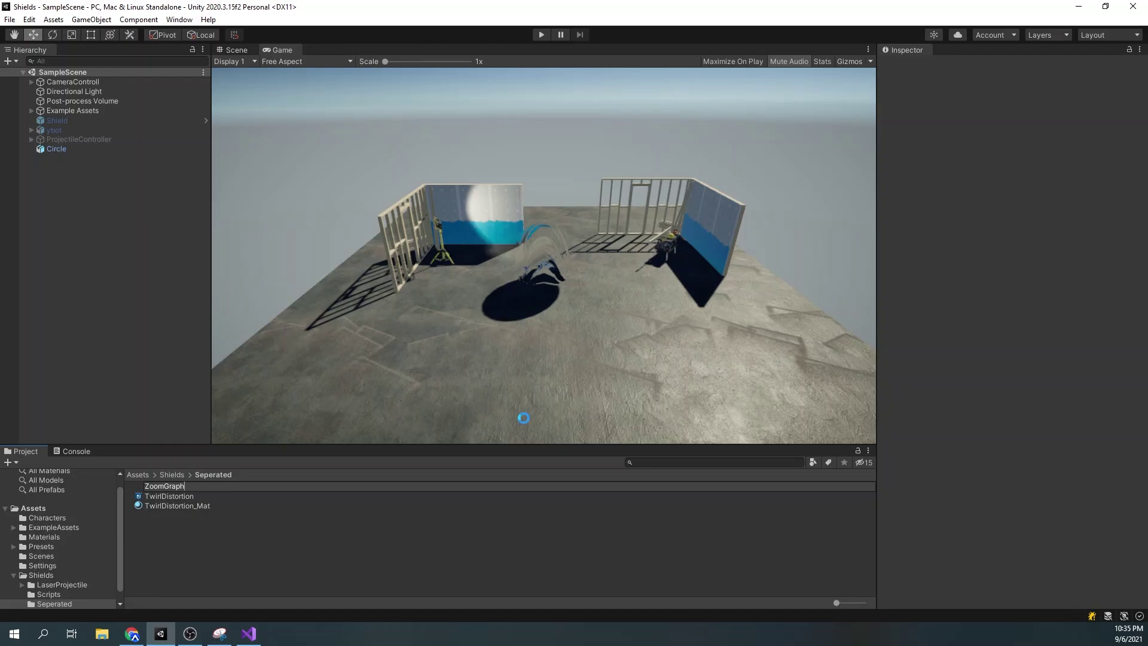
Step: Create a material named Zoom_Mat in the Seperated folder
right_click(172, 519)
mouse_move(217, 207)
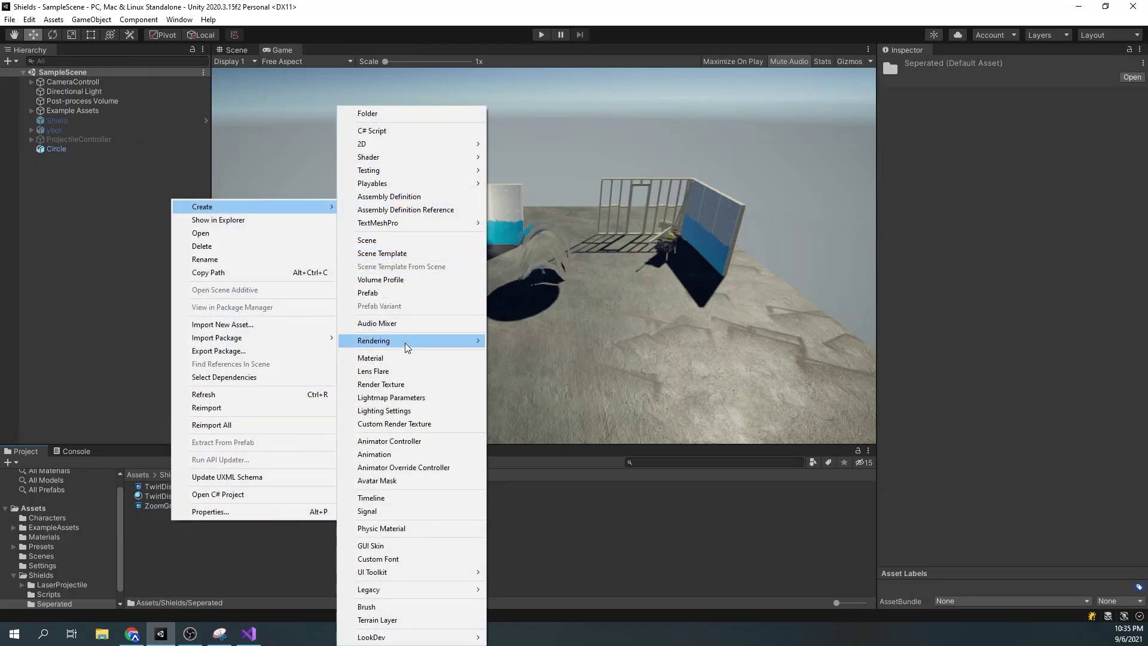
click(394, 359)
text(Zoom_Mat)
key(Return)
click(197, 514)
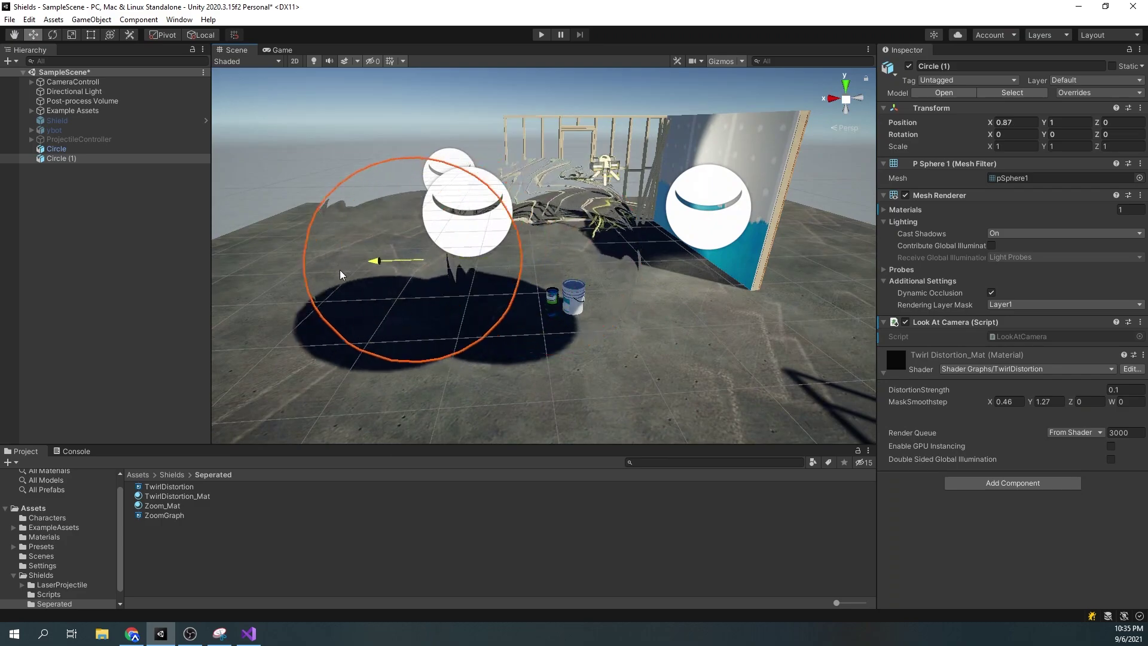
Step: Move Circle (1) beside the original circle to about X 2.7 and apply Zoom_Mat to it
drag(340, 274, 179, 276)
middle_drag(383, 270, 548, 269)
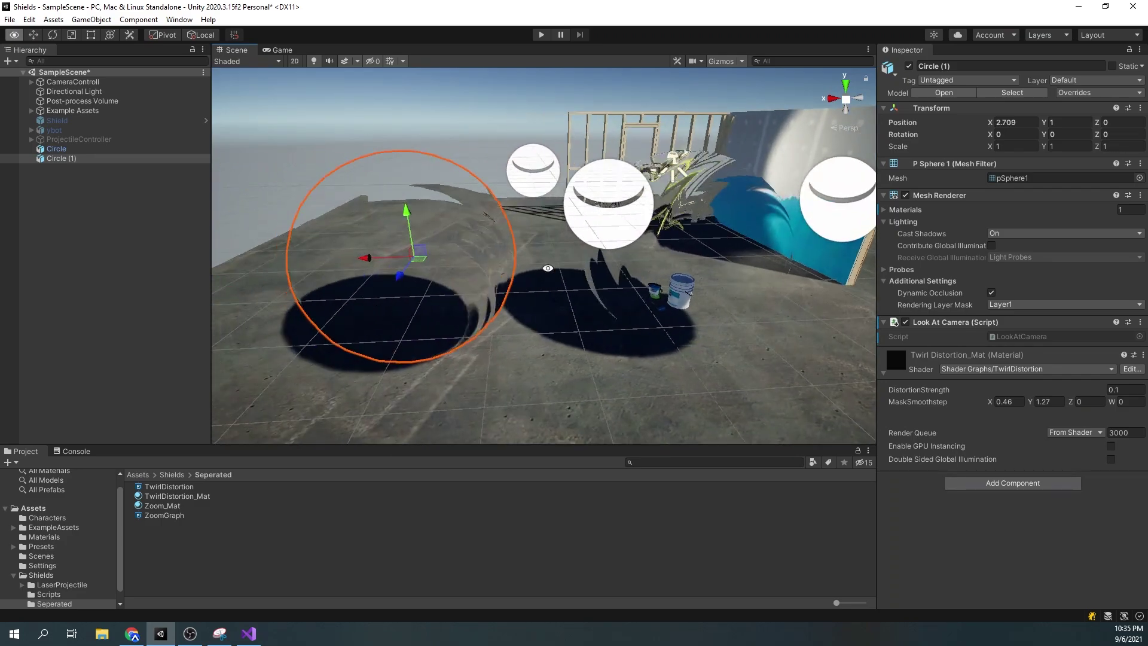
alt+drag(548, 269, 604, 282)
drag(165, 505, 425, 299)
right_drag(538, 329, 752, 290)
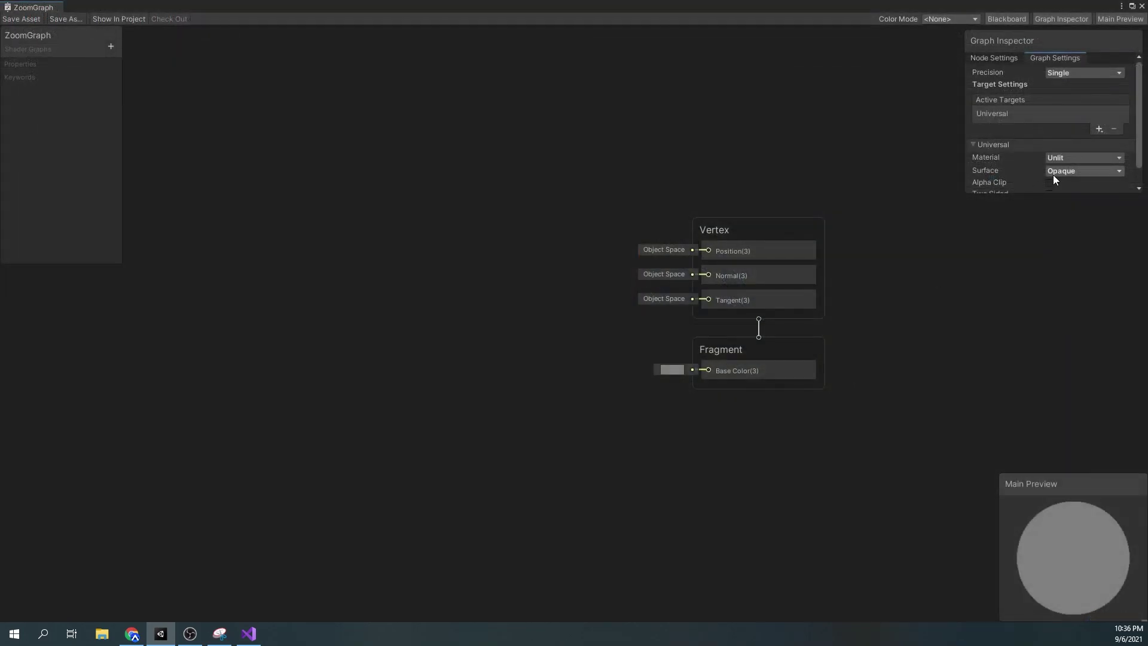
Step: Set the ZoomGraph's surface type to Transparent
scroll(1058, 161, down, 2)
click(1068, 152)
click(1070, 174)
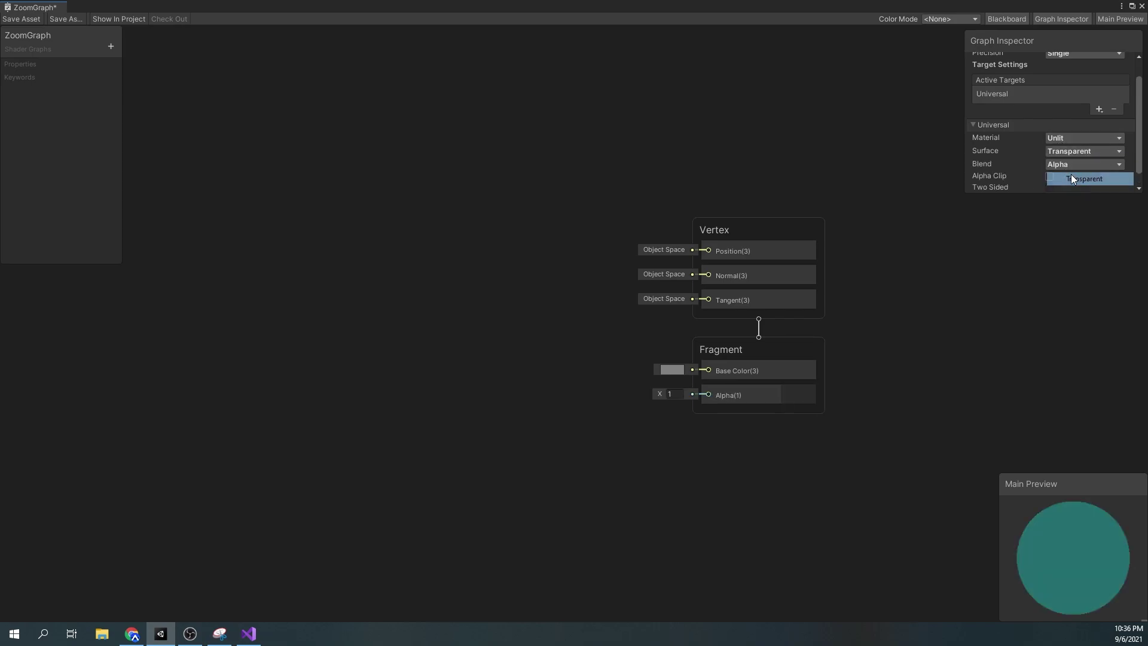
Step: Add a Scene Color node and connect its output to the fragment Base Color
key(space)
text(Scene Color)
key(Return)
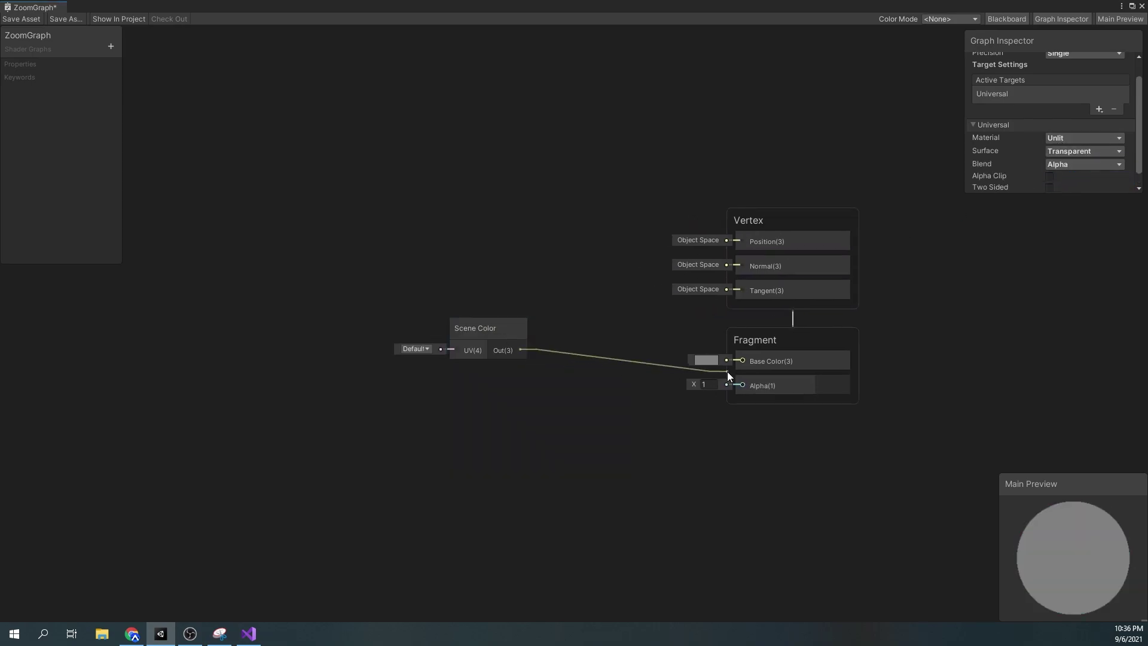
drag(727, 371, 742, 360)
Step: Add a Tiling And Offset node connected to Scene Color's UV and place it closer to Scene Color
click(531, 340)
middle_drag(531, 339, 672, 361)
key(space)
key(Escape)
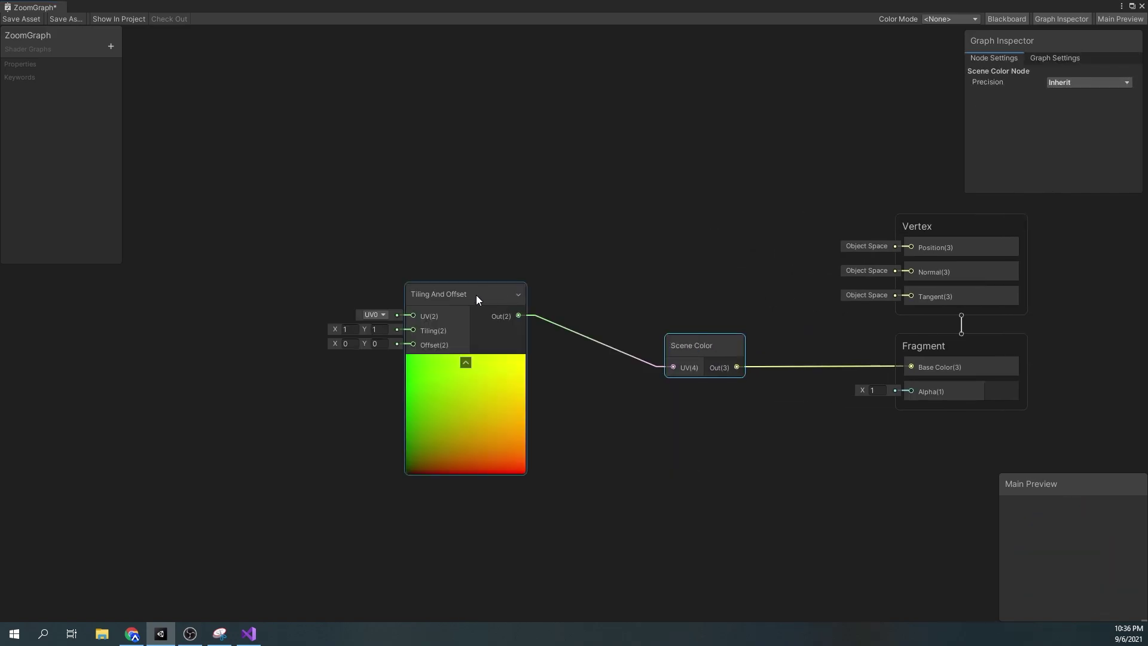
drag(476, 297, 526, 305)
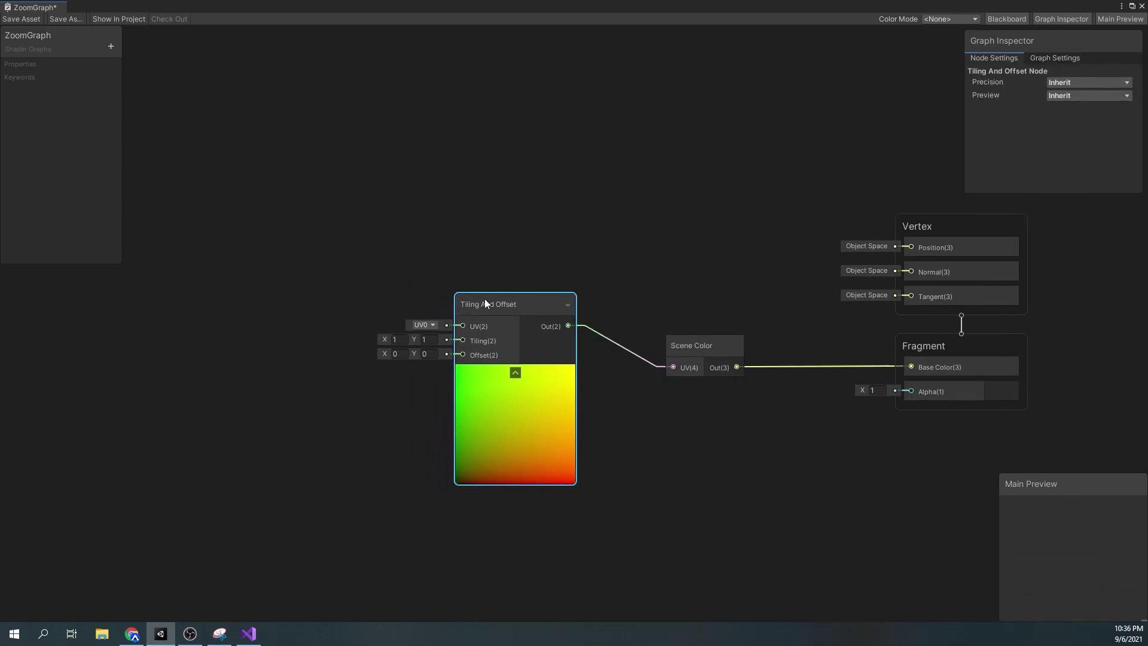
Step: Add a Float property named Zoom and connect it to the Tiling input of Tiling And Offset
click(110, 47)
click(132, 63)
text(Zoom)
key(Return)
drag(27, 79, 463, 341)
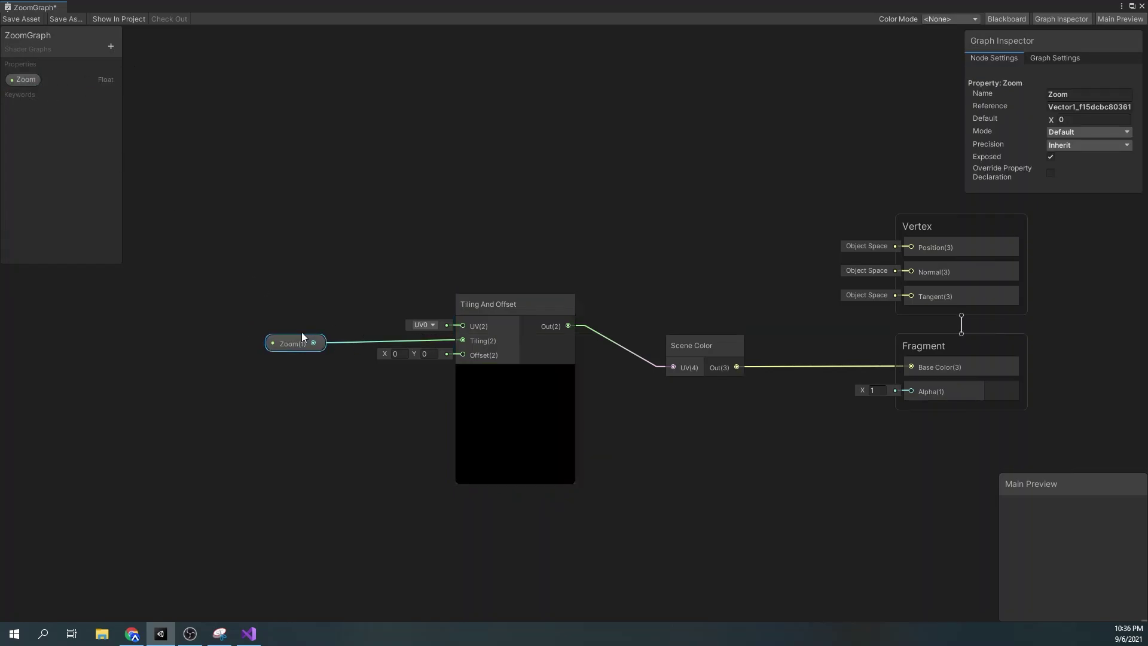
Step: Add a Screen Position node above Zoom and connect its output to the UV of Tiling And Offset
right_click(358, 187)
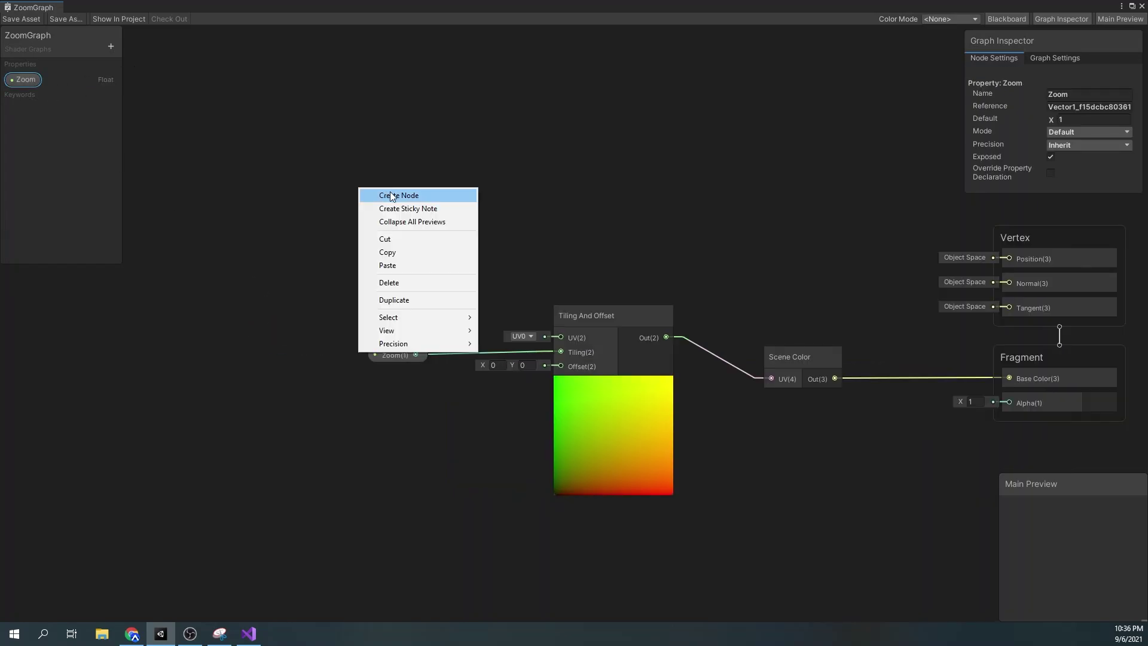
click(390, 195)
text(scr)
key(Return)
drag(389, 224, 384, 131)
drag(468, 143, 560, 337)
drag(412, 124, 411, 108)
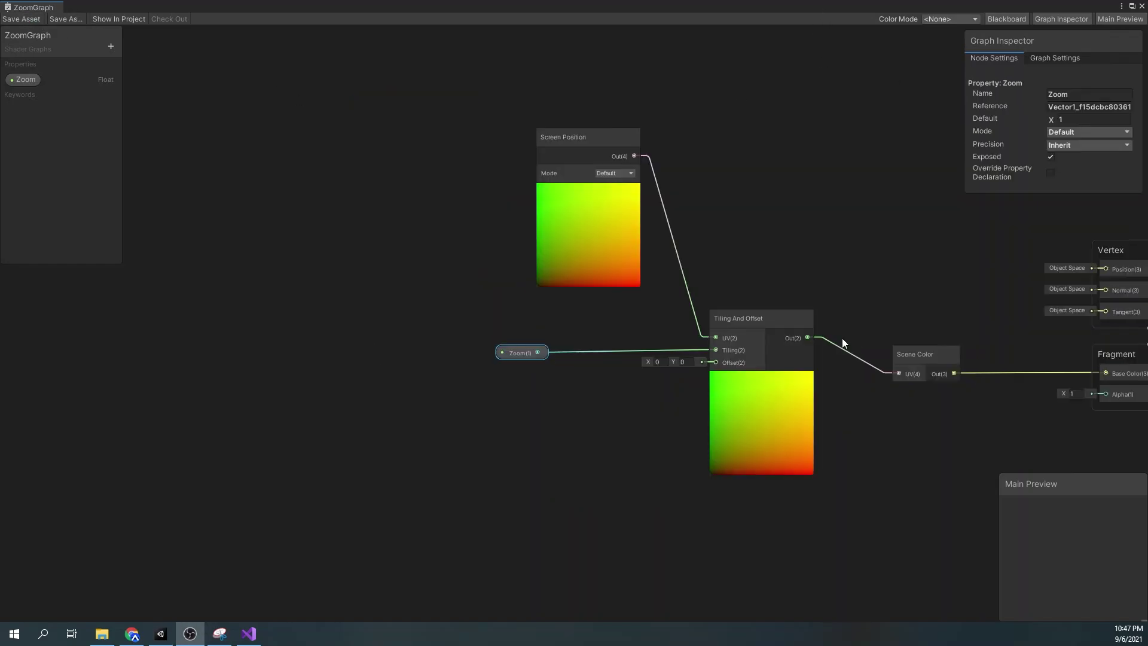
Step: Move the Screen Position, Zoom and Tiling And Offset nodes away from Scene Color and add a Gradient Noise node
drag(417, 162, 648, 379)
drag(740, 314, 503, 314)
right_click(690, 392)
click(689, 396)
text(gra)
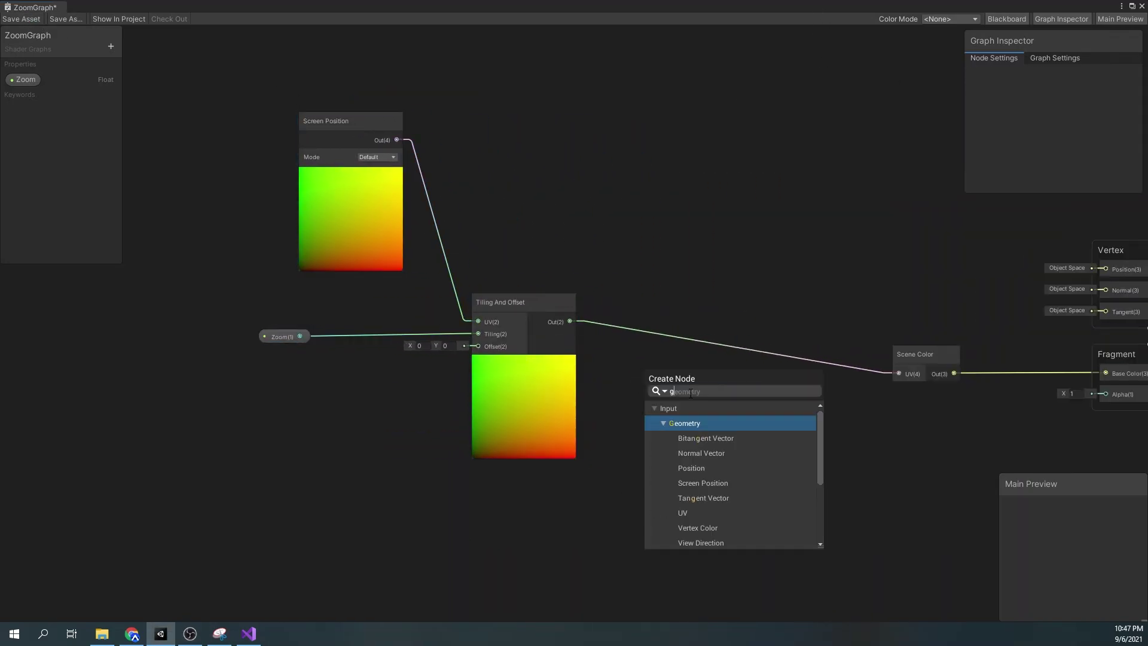
double_click(697, 512)
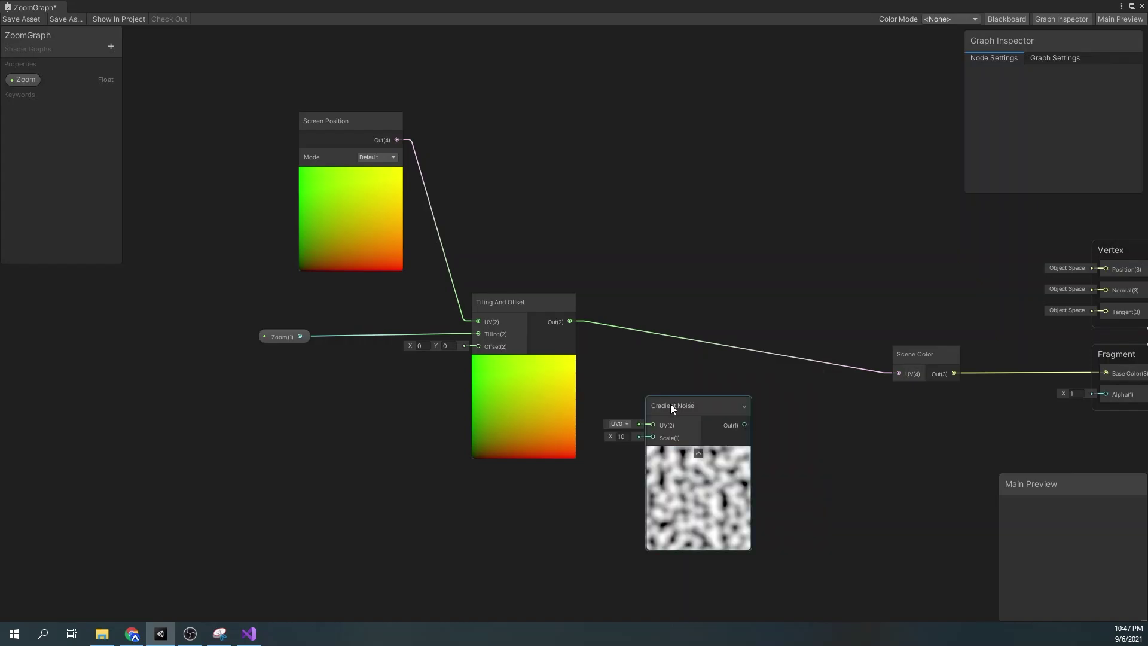
Step: Connect the Tiling And Offset output to Gradient Noise's UV and place the noise node below the Scene Color connection
drag(670, 403, 683, 361)
drag(570, 321, 664, 380)
drag(711, 355, 705, 398)
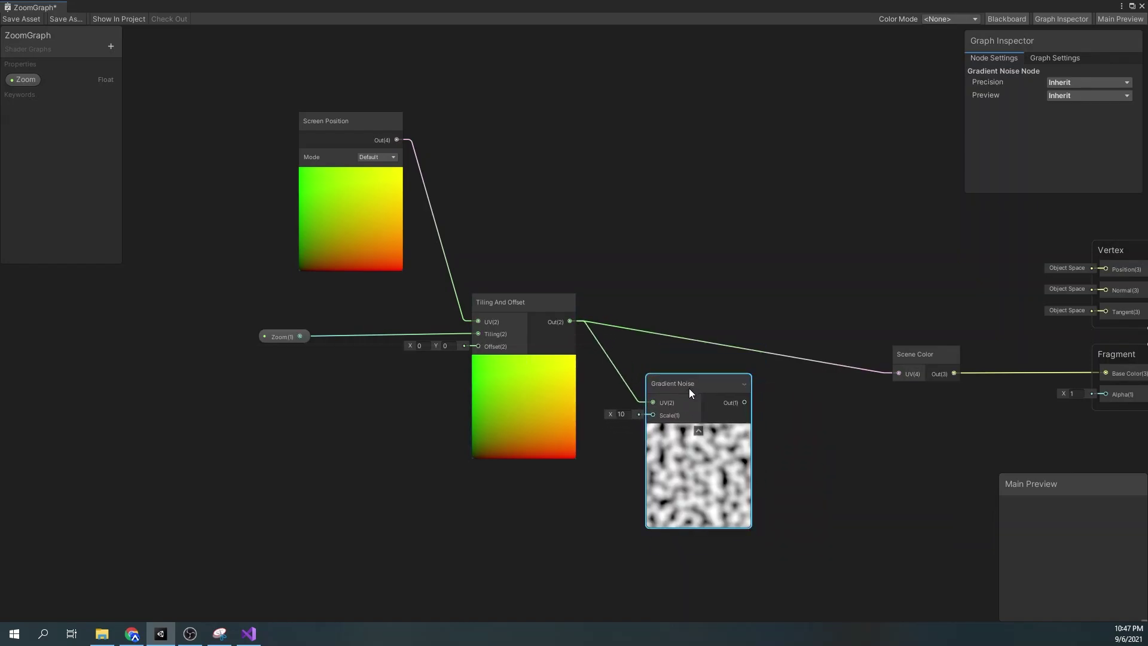
middle_drag(687, 393, 721, 362)
Step: Connect Zoom to a new One Minus node and its output to the Offset input of Tiling And Offset
click(330, 310)
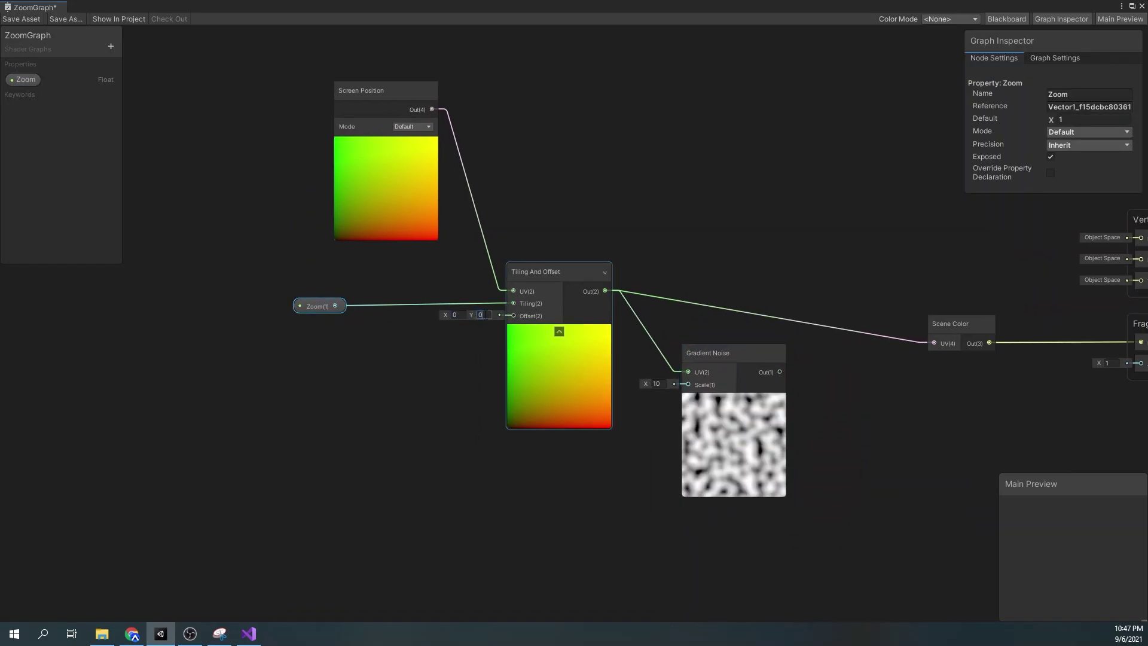
drag(313, 308, 329, 332)
text(one)
key(Return)
drag(409, 351, 513, 315)
drag(386, 333, 400, 329)
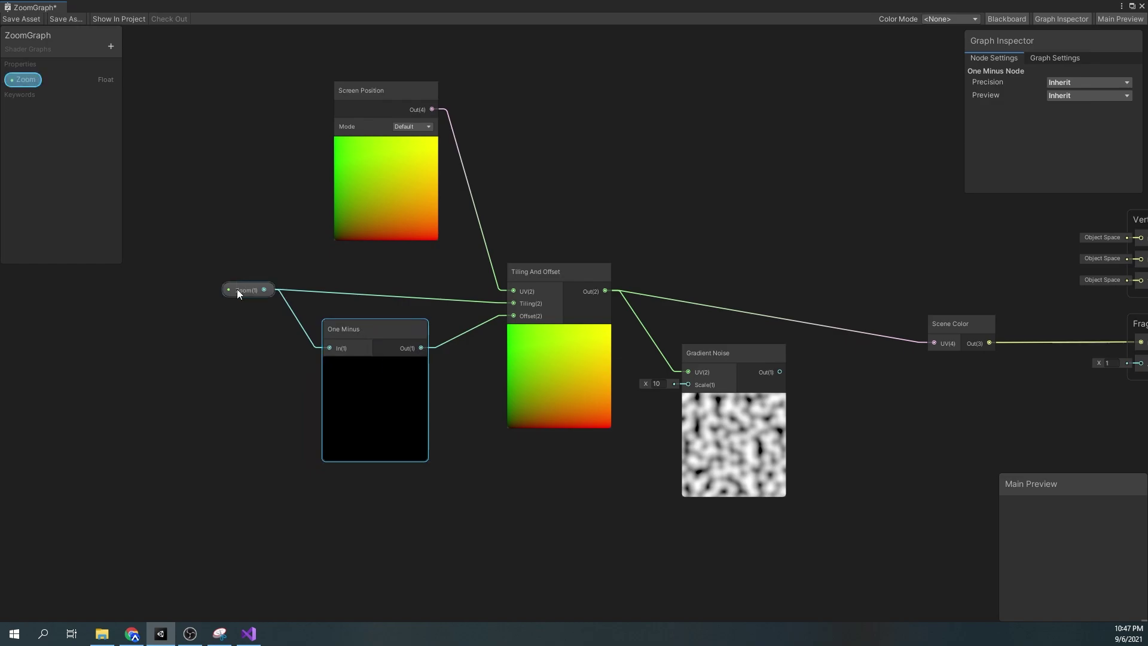
Step: Shift the Zoom node slightly and raise the Zoom property's default above 1 to test the tiling
drag(242, 289, 234, 303)
drag(1050, 121, 1052, 123)
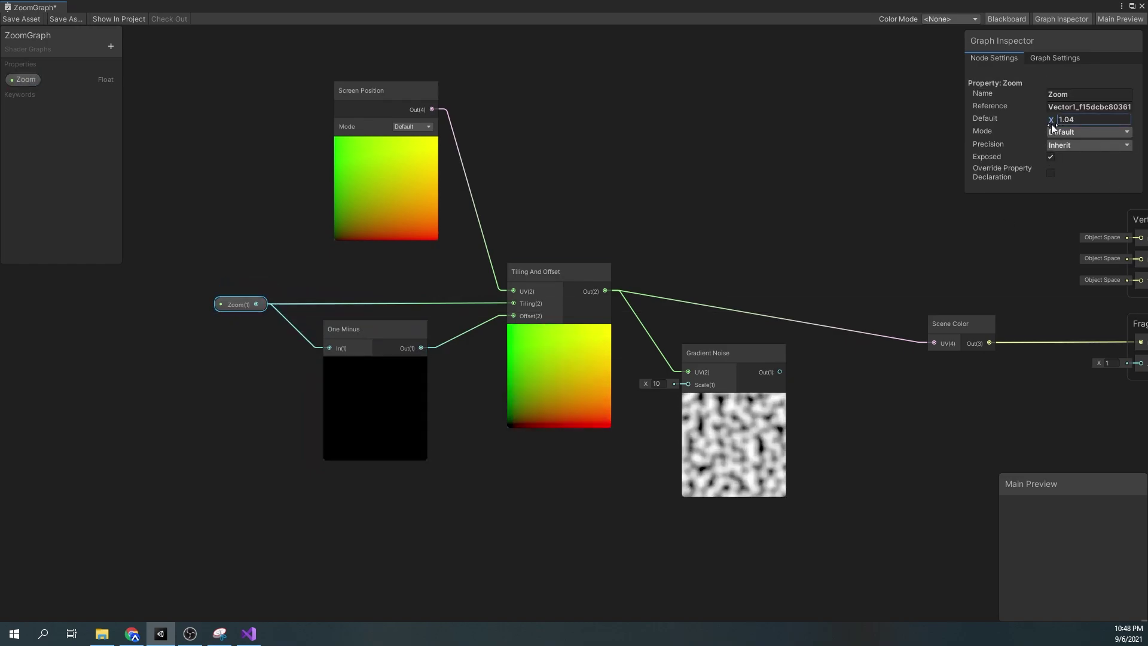
Step: Insert a Divide node with B set to 2 between One Minus and the Offset input of Tiling And Offset
click(374, 324)
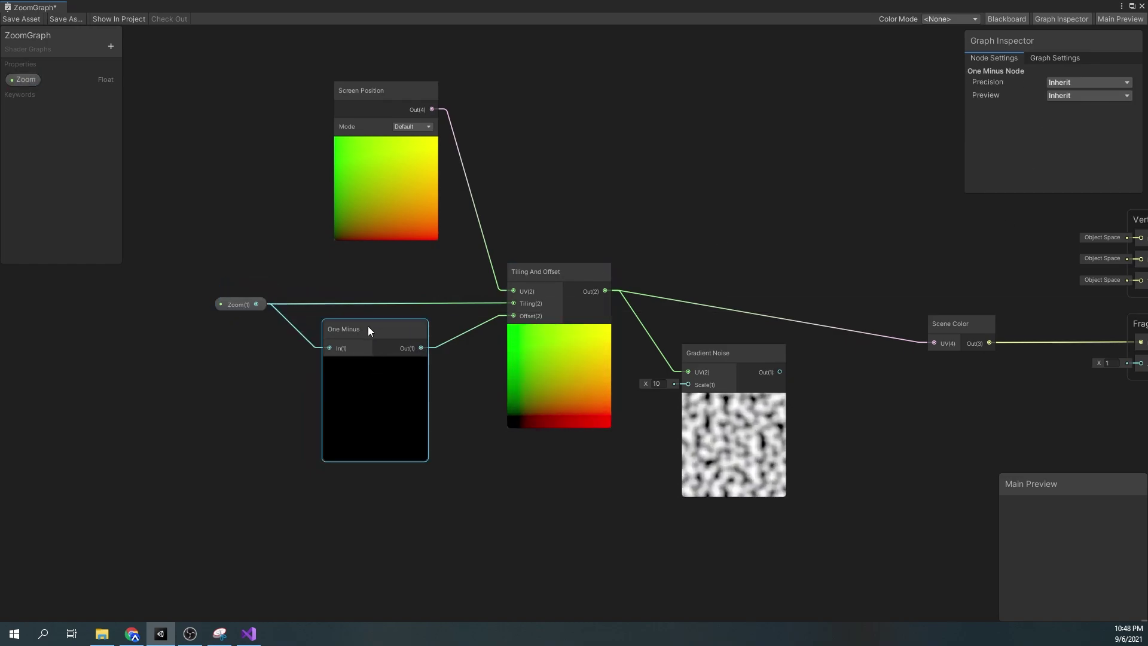
drag(369, 325, 292, 342)
key(space)
text(div)
key(Return)
drag(483, 404, 515, 317)
drag(434, 384, 432, 372)
Step: Set the Zoom property's default to 1.7
click(239, 304)
mouse_move(1054, 120)
mouse_down()
mouse_move(1087, 120)
mouse_move(1030, 130)
mouse_move(1057, 131)
mouse_up()
Step: Connect Zoom to a second One Minus node and its output to the Tiling input of Tiling And Offset
middle_drag(448, 291, 537, 277)
drag(329, 289, 404, 258)
text(on)
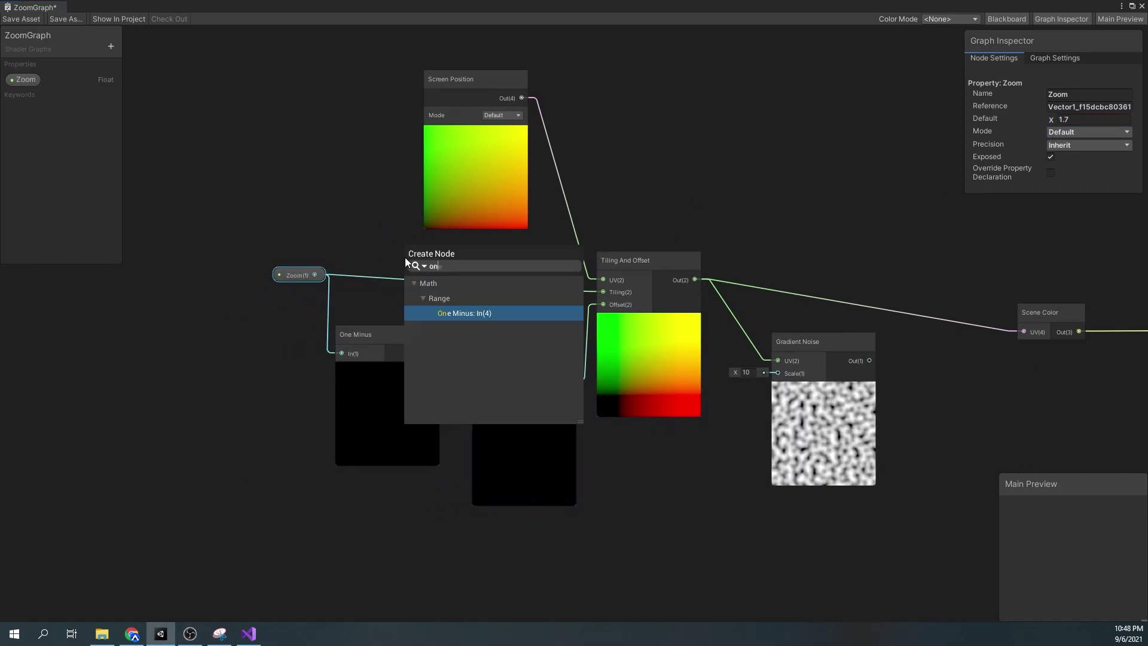
key(Return)
click(448, 286)
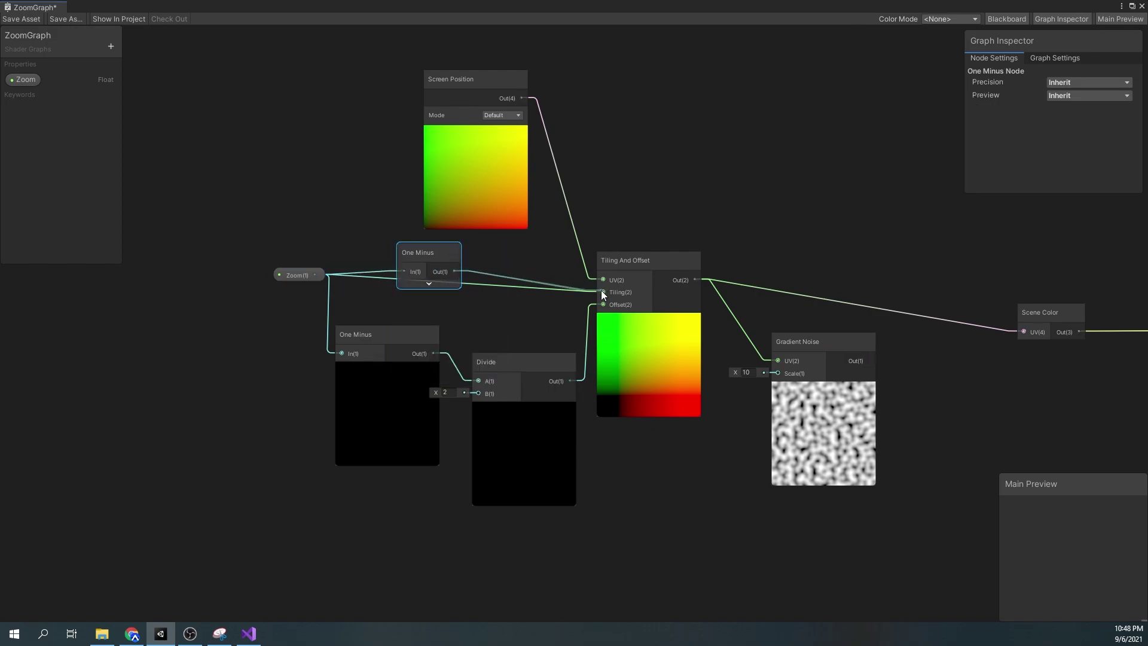
drag(601, 293, 602, 291)
Step: Delete the One Minus node feeding Divide and connect Zoom directly to Divide's A input
click(392, 339)
key(Delete)
click(314, 279)
drag(314, 274, 414, 363)
drag(422, 265, 426, 282)
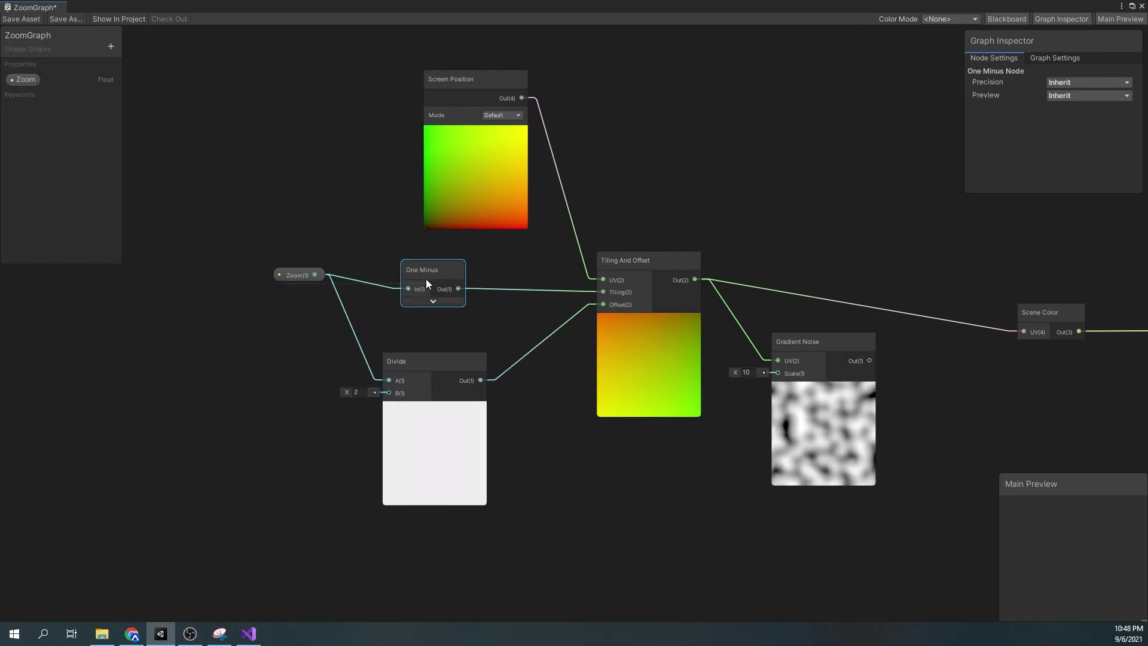
Step: Set the Zoom property's default to 0 and vary it to test the tiling
click(284, 274)
click(1068, 120)
text(0)
mouse_move(1053, 122)
mouse_down()
mouse_move(1071, 123)
mouse_move(1056, 124)
mouse_up()
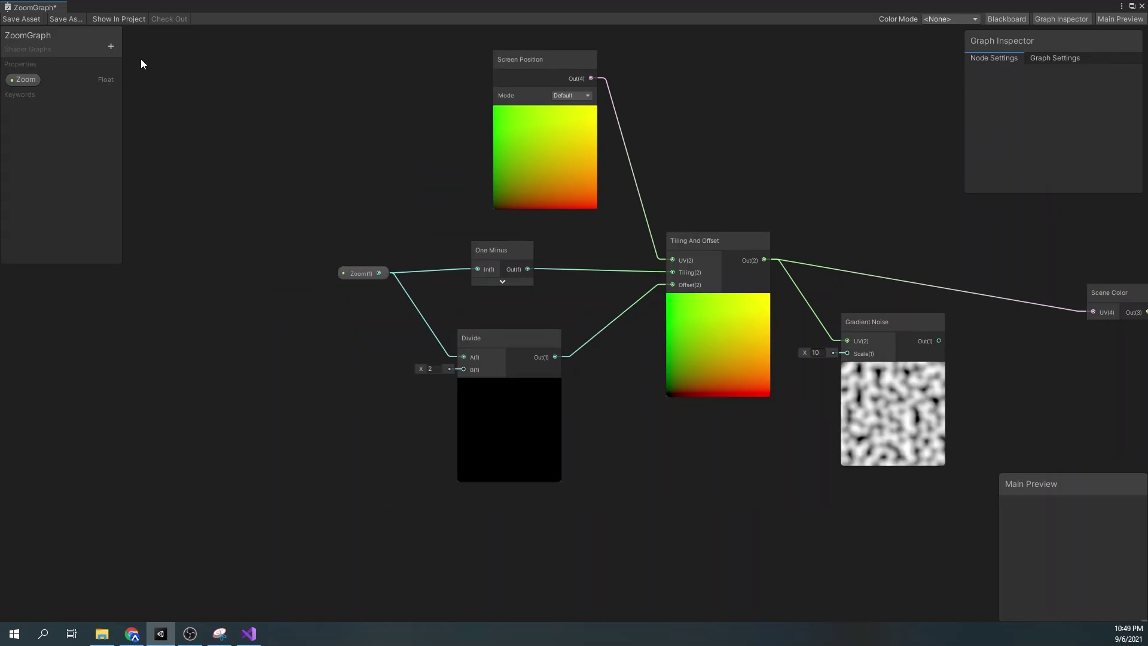
Step: Create a Vector 2 property named ObjScreenPos and place it in the graph below Zoom
click(112, 46)
click(146, 66)
text(ObjScreenPos)
key(Return)
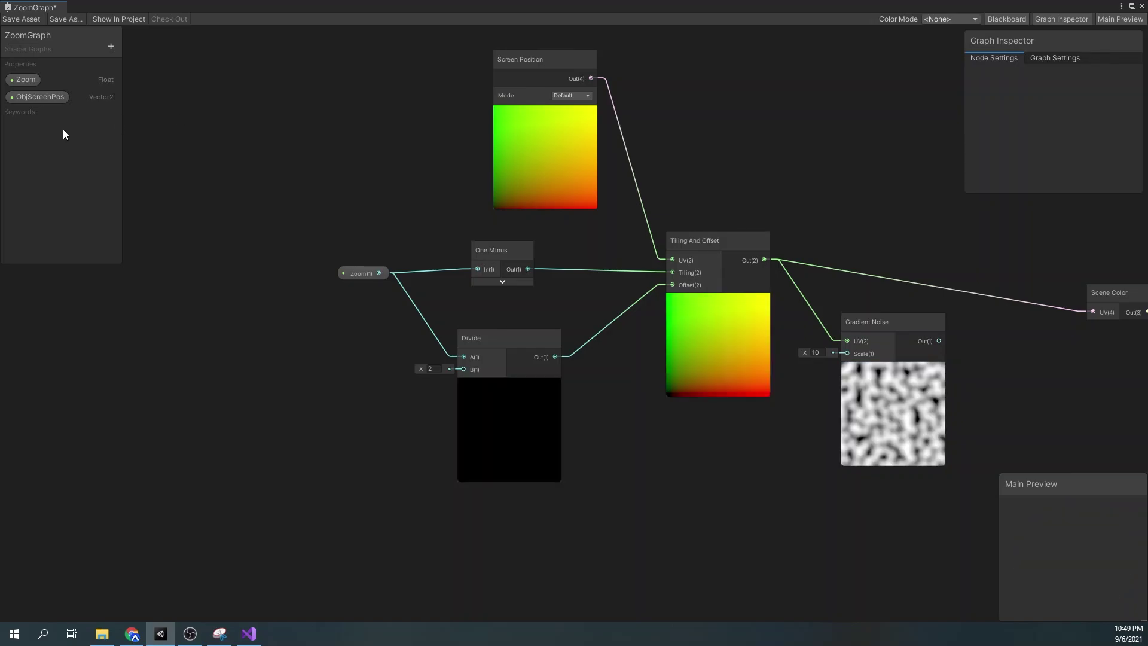
drag(31, 100, 365, 396)
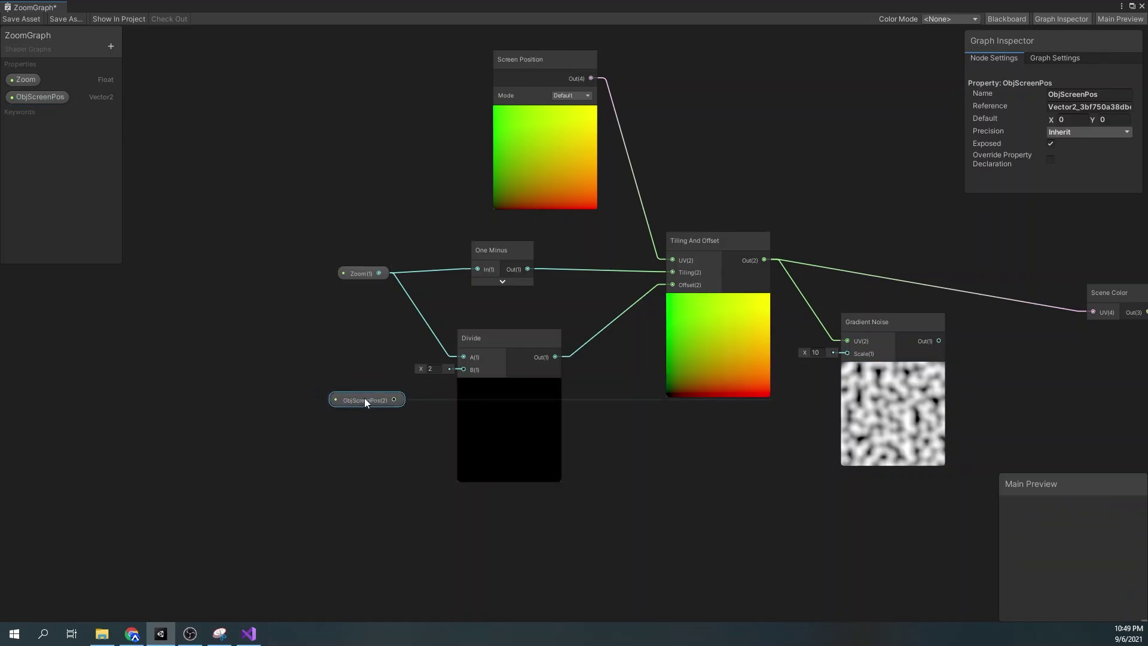
Step: Replace the Divide node with a Multiply node, feeding Zoom into A and its output into the Offset of Tiling And Offset
click(508, 337)
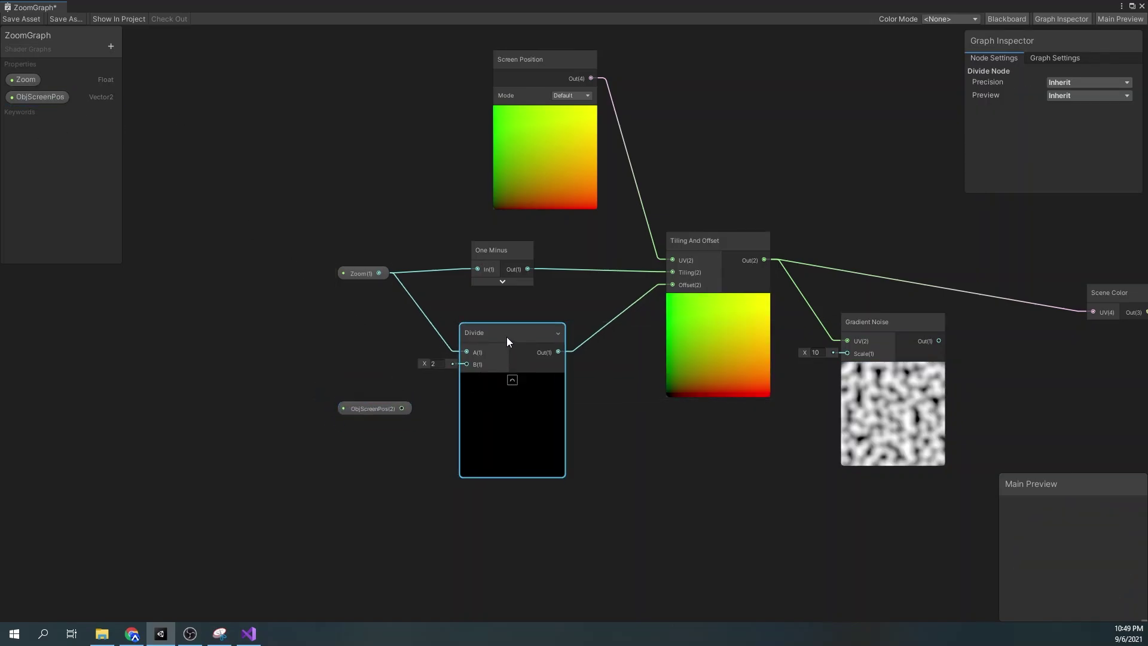
key(Delete)
text(mul)
drag(457, 374, 465, 360)
key(Return)
drag(357, 275, 356, 269)
click(478, 378)
drag(402, 409, 442, 387)
drag(556, 374, 673, 284)
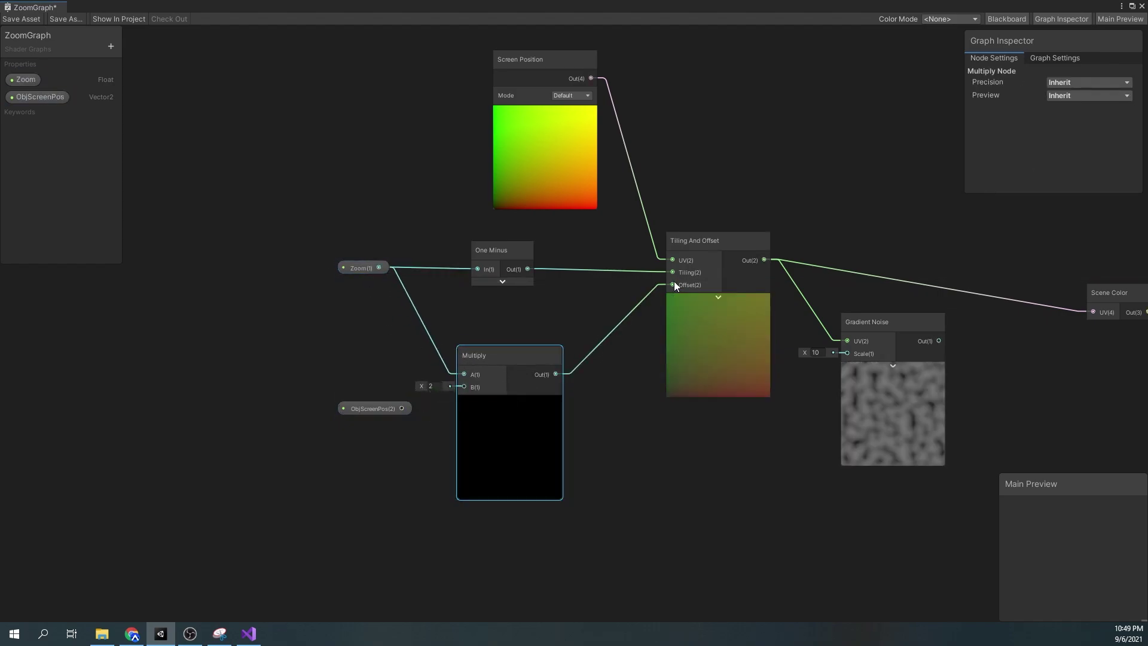
Step: Connect ObjScreenPos to Multiply's B input and move the property node closer to it
drag(402, 408, 462, 386)
drag(367, 409, 374, 399)
click(378, 370)
Step: Set ObjScreenPos's default to 0.5, 0.5 and vary Zoom's default to test zooming about the centre
click(374, 397)
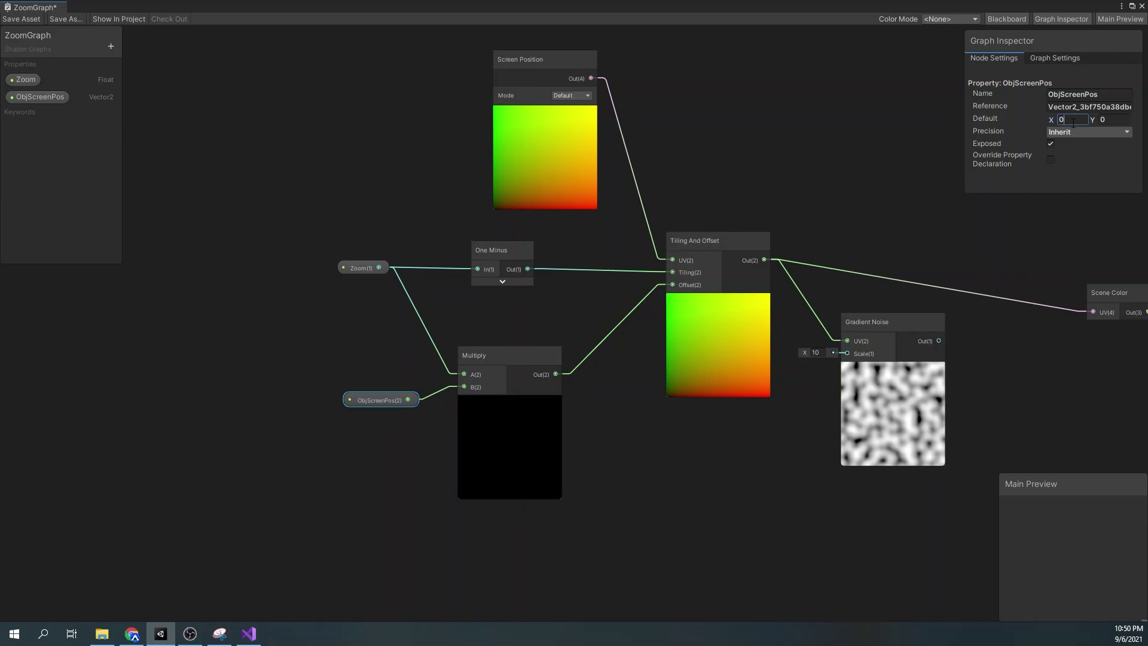
text(0.5)
click(453, 298)
click(353, 267)
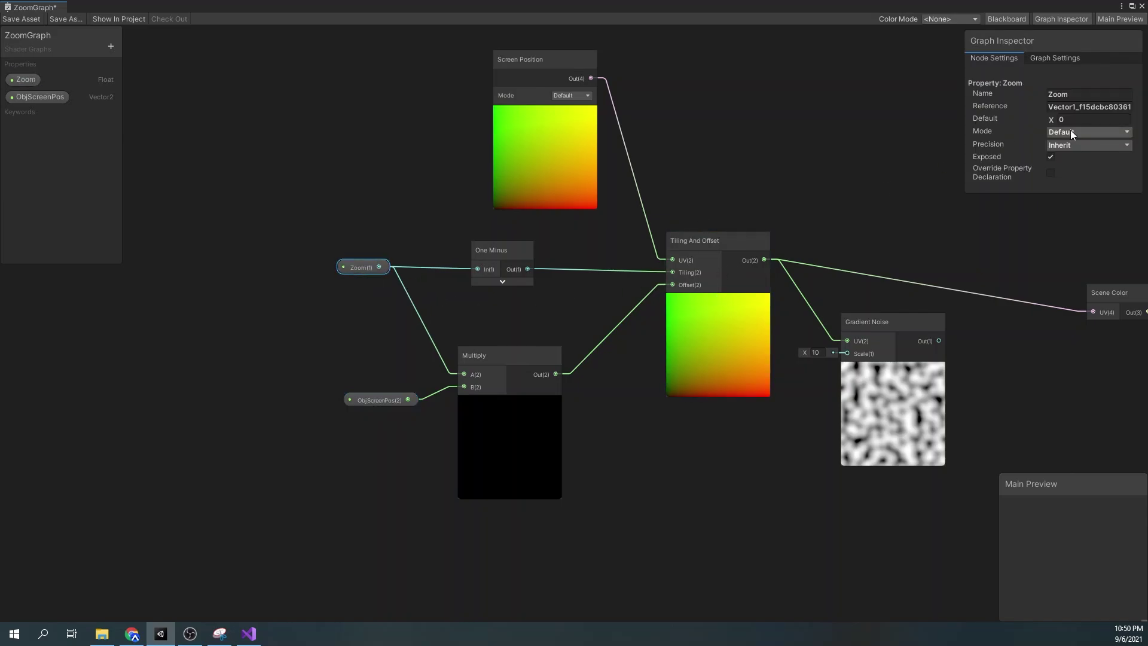
mouse_move(1054, 119)
mouse_down()
mouse_move(1067, 120)
mouse_move(1052, 121)
mouse_up()
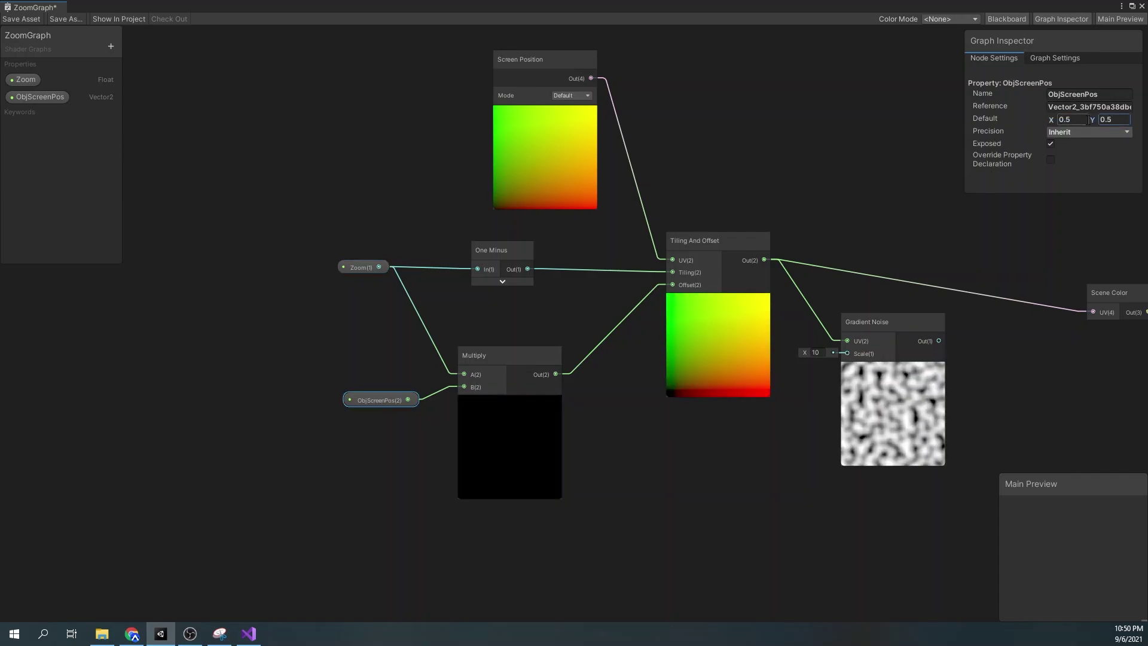
Step: Try ObjScreenPos default X values of 4 and 1, varying Zoom's default to test the zoom centre
click(1083, 119)
text(4)
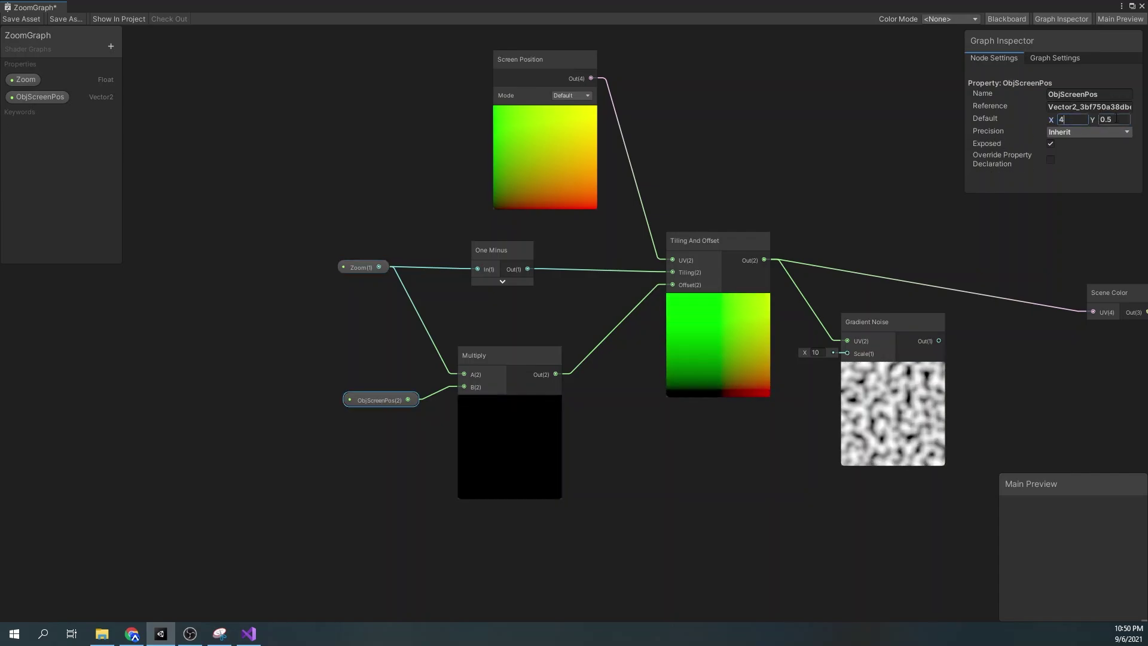
text(1)
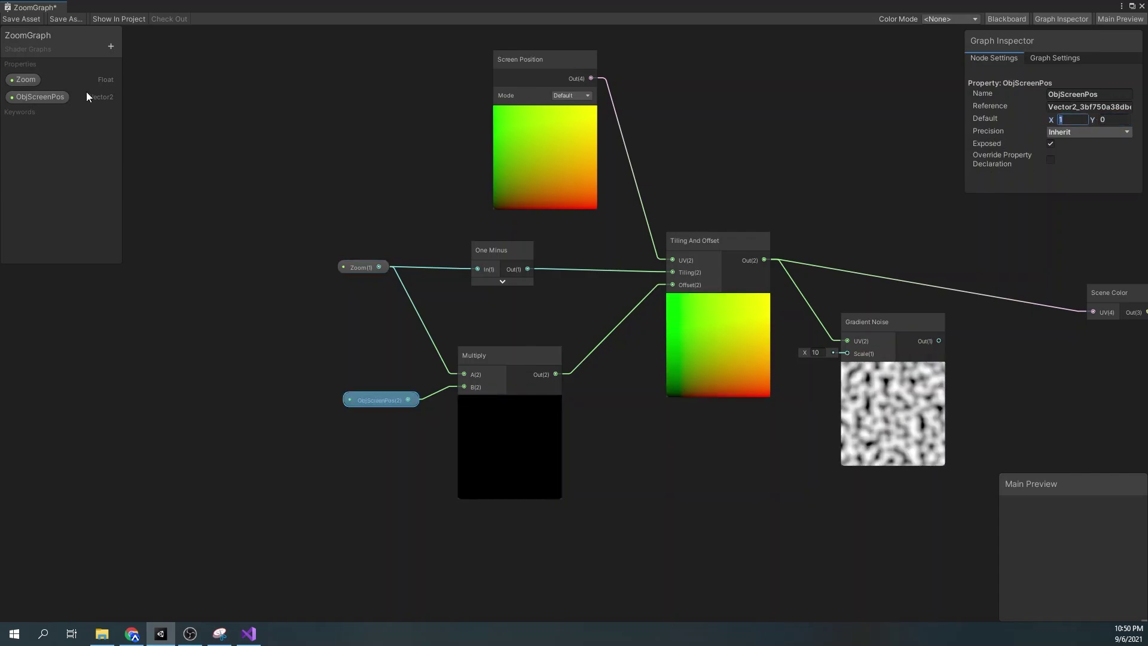
click(27, 80)
mouse_move(1049, 119)
mouse_down()
mouse_move(1064, 120)
mouse_move(1037, 119)
mouse_move(1049, 119)
mouse_up()
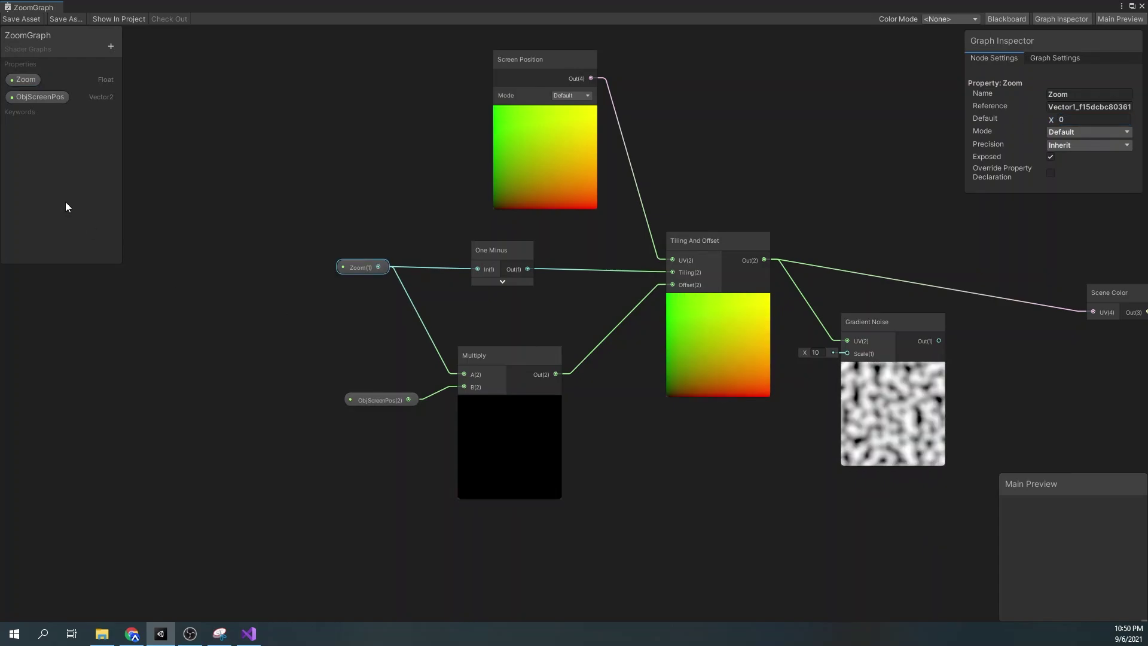
Step: Set the ObjScreenPos property's reference to _ObjScreenPos and save the shader graph
click(43, 96)
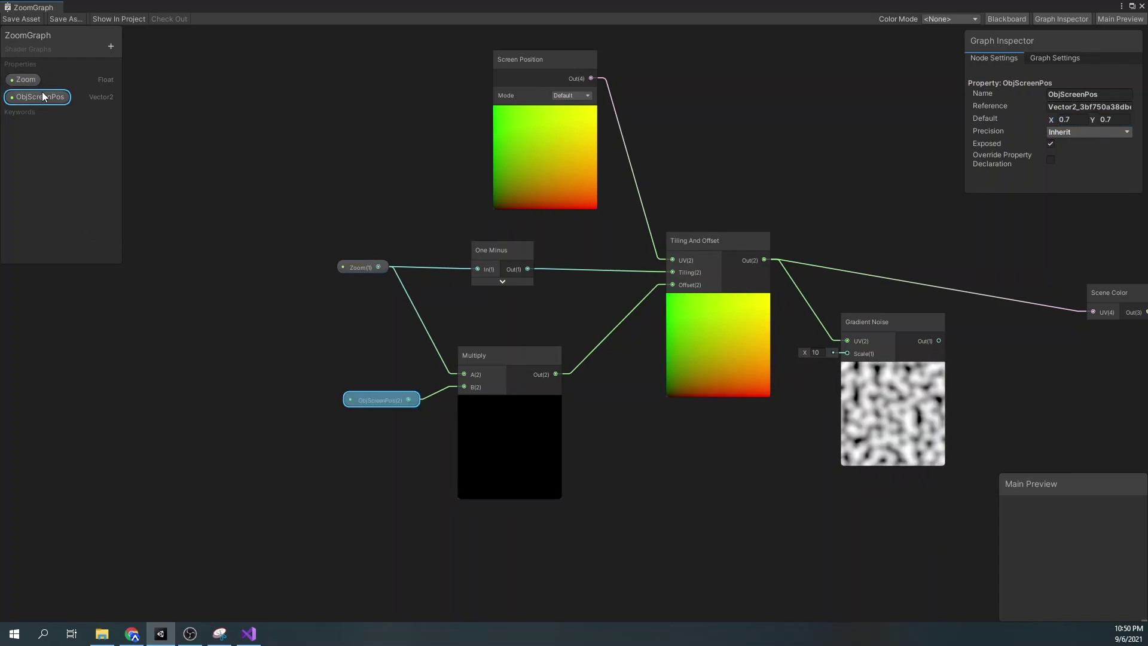
click(1075, 110)
key(BackSpace)
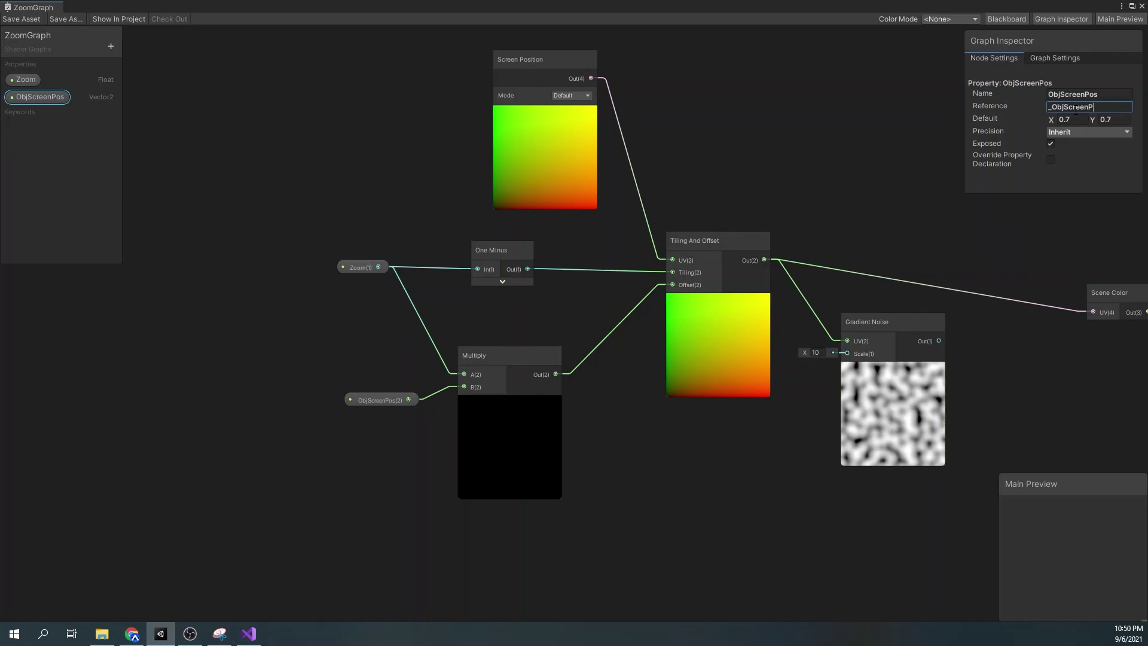
click(257, 58)
click(33, 20)
Step: Delete the Gradient Noise node and move the zoom nodes closer to Scene Color
middle_drag(587, 191, 380, 203)
scroll(583, 184, down, 1)
click(673, 318)
key(Delete)
drag(131, 75, 510, 439)
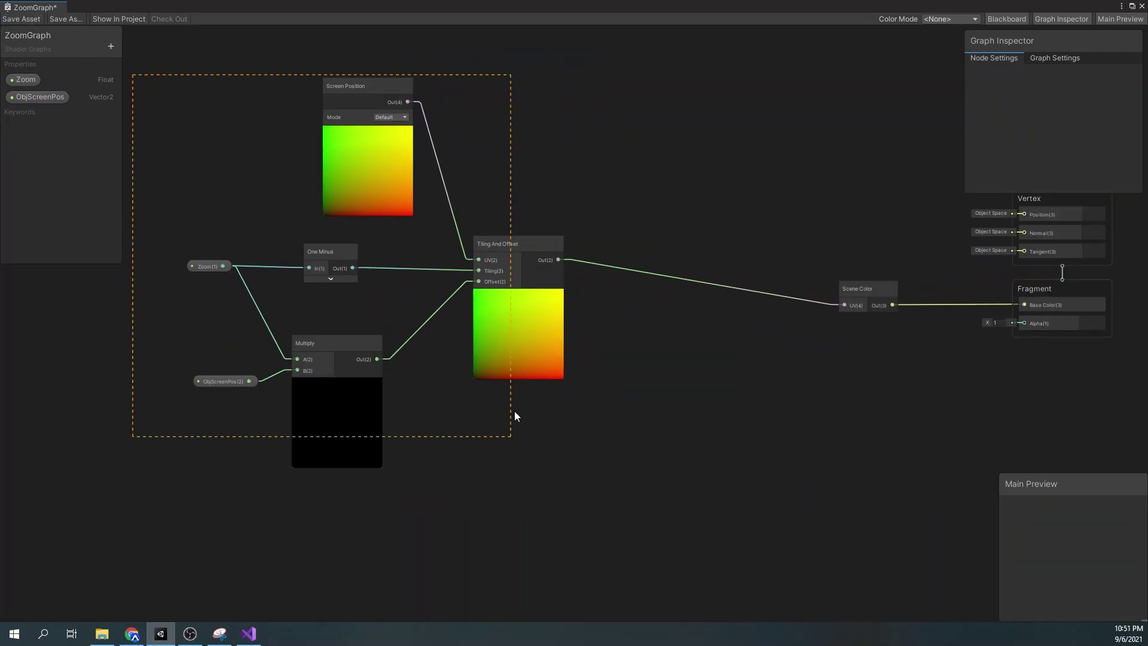
drag(519, 245, 711, 284)
middle_drag(824, 351, 708, 365)
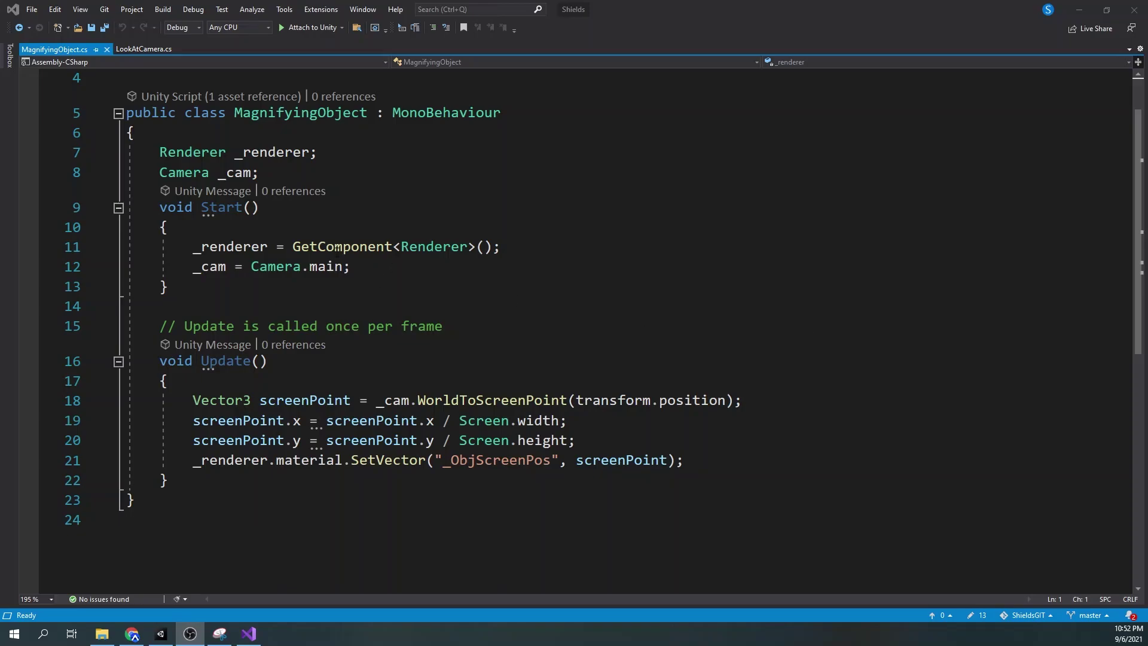
Step: Review how the MagnifyingObject script computes the normalized screen point and passes it to _ObjScreenPos
drag(152, 155, 258, 174)
drag(126, 246, 396, 272)
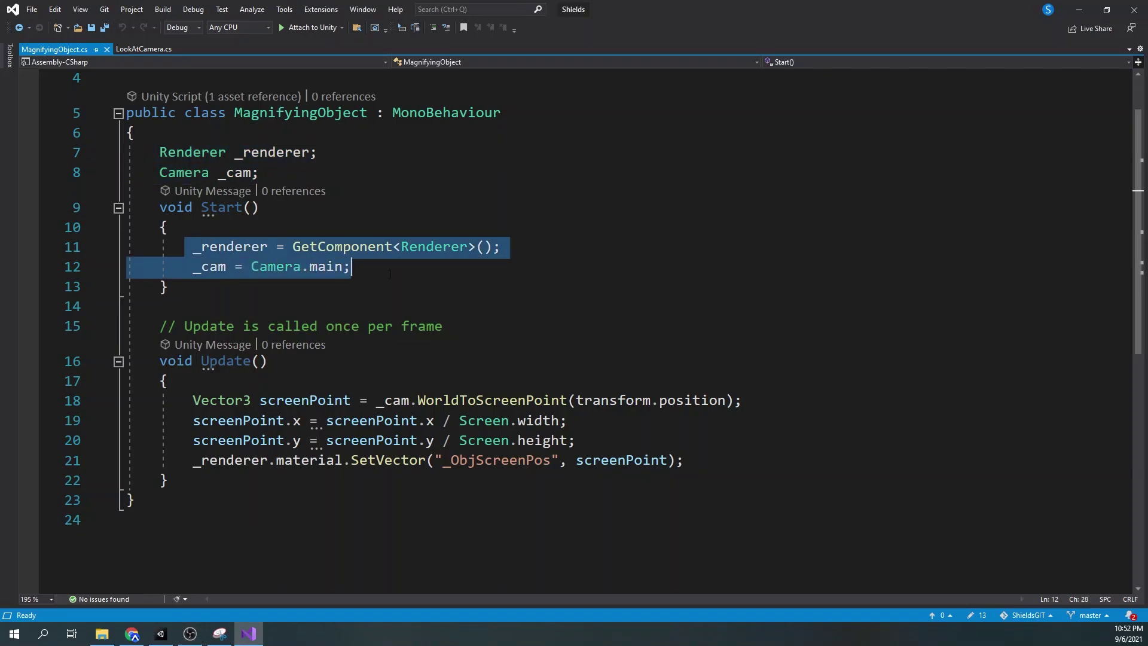
click(397, 272)
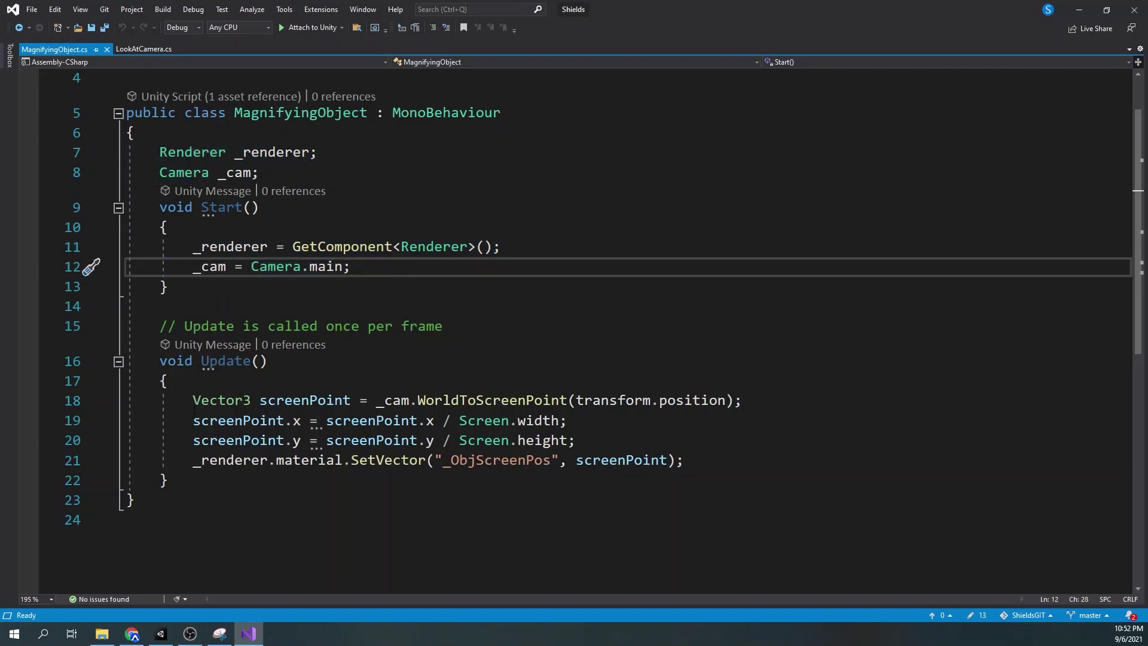
drag(193, 400, 770, 393)
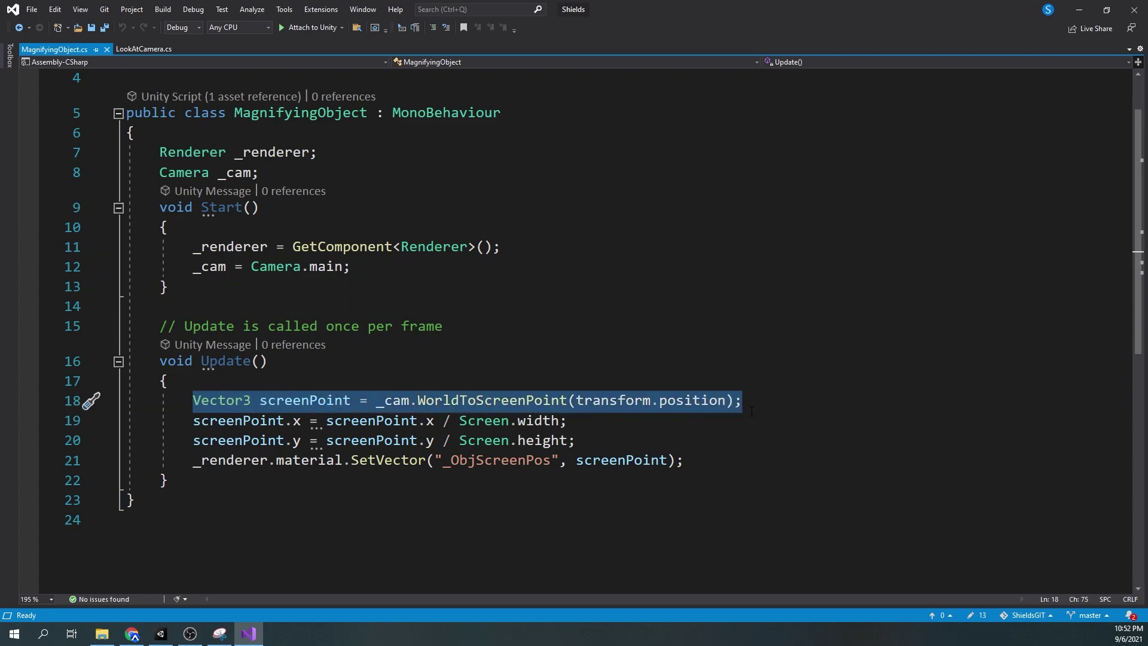
drag(575, 441, 108, 418)
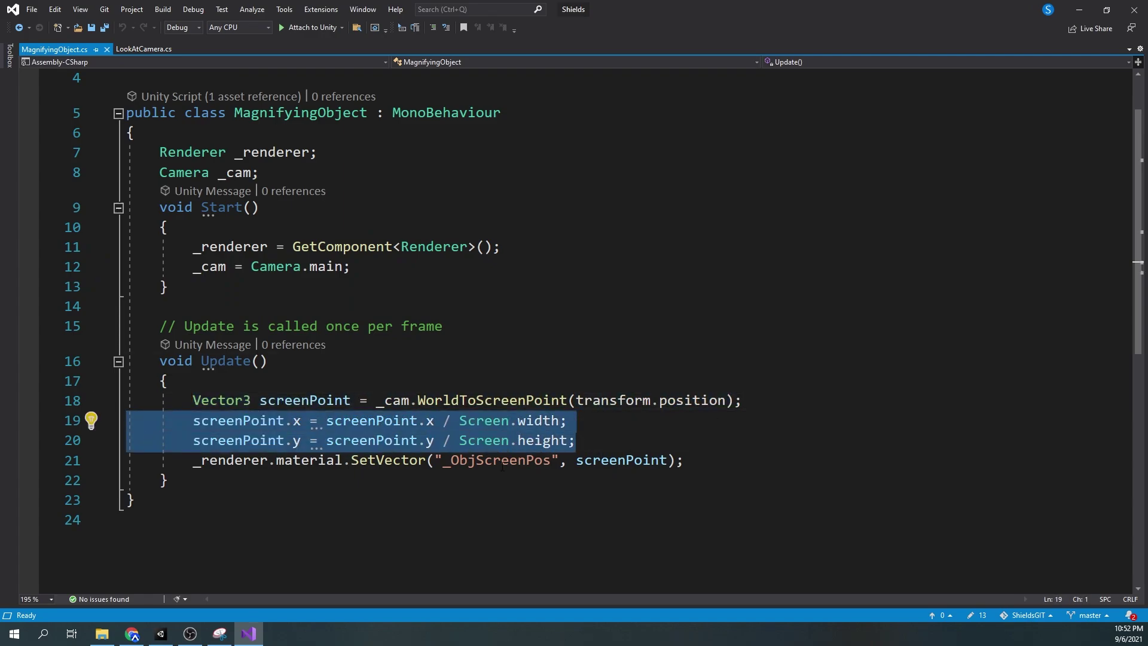
click(635, 459)
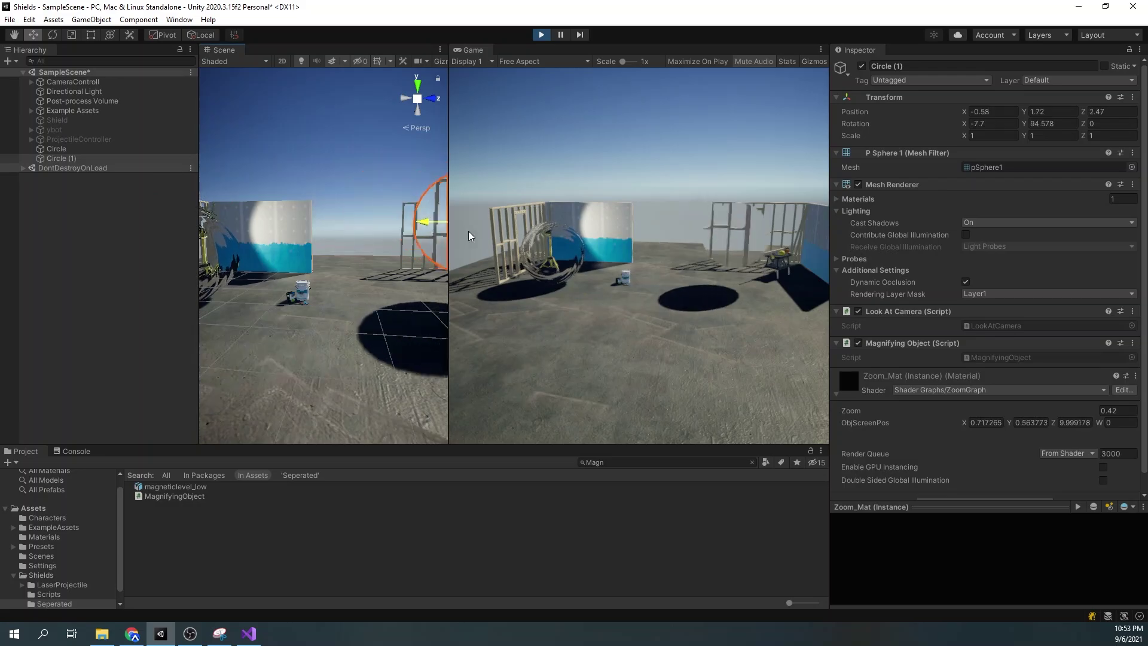
Step: Vary the Zoom value on Circle (1)'s material in Play mode to test the magnification
drag(1089, 414, 1095, 412)
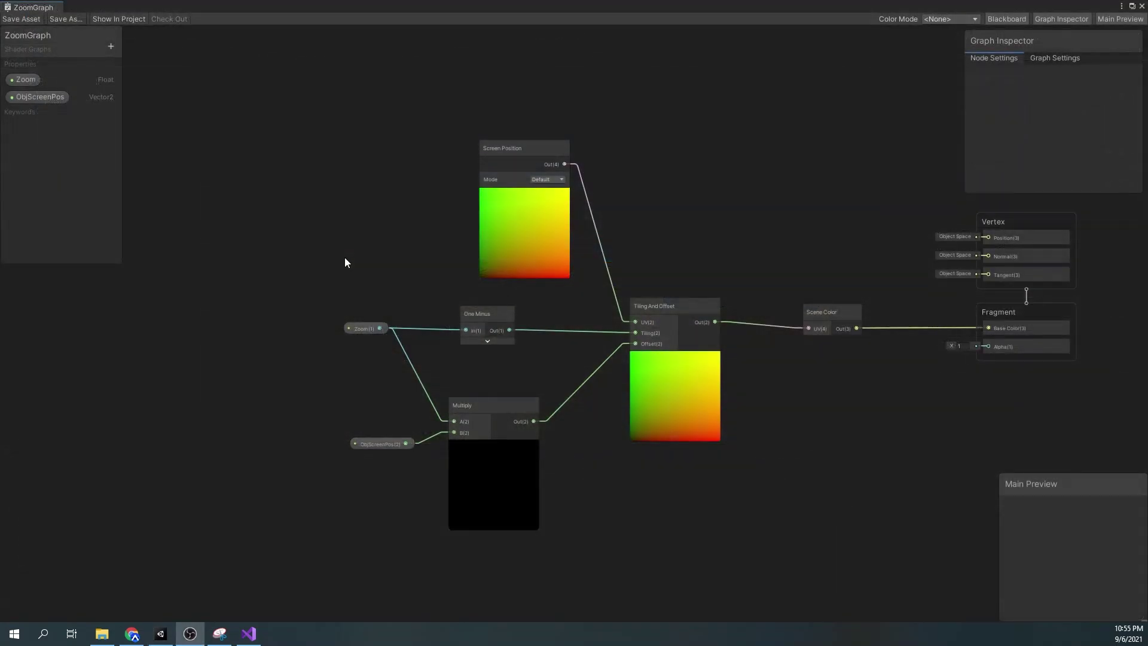
Step: Add a Sphere Mask node to ZoomGraph and place it beside the Screen Position node
middle_drag(344, 257, 491, 302)
right_click(323, 224)
click(323, 224)
text(sphere)
key(Return)
drag(348, 238, 451, 227)
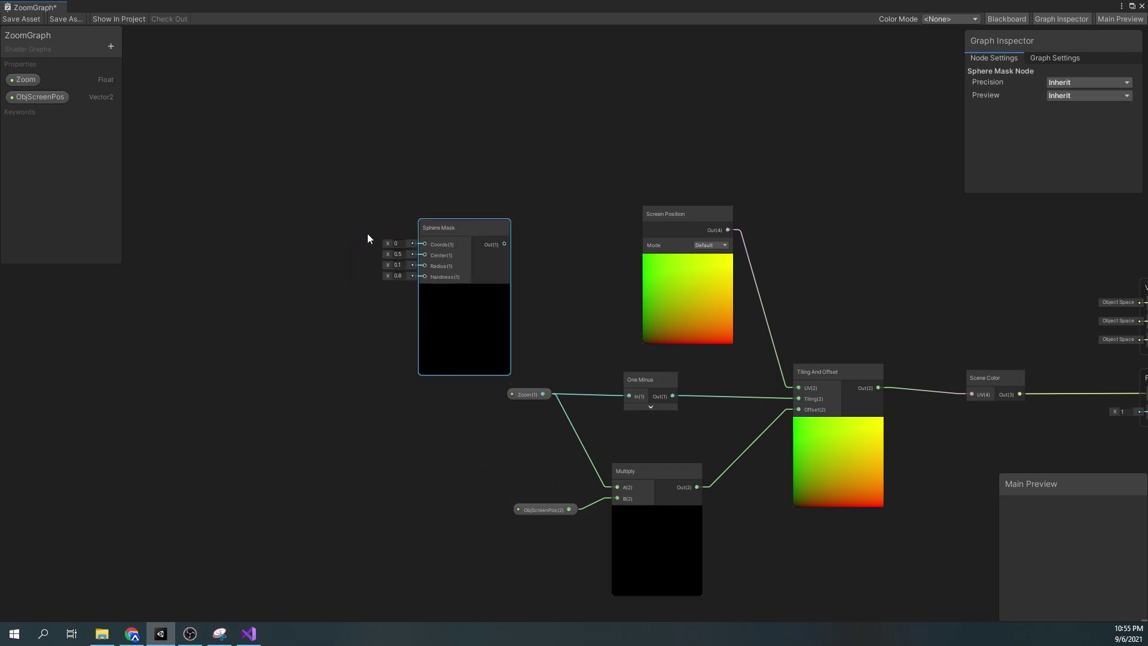
Step: Add a Position node in World space and connect it to the Sphere Mask's Coords input
right_click(275, 150)
click(293, 156)
text(posi)
key(Return)
drag(305, 166, 425, 244)
drag(274, 153, 257, 103)
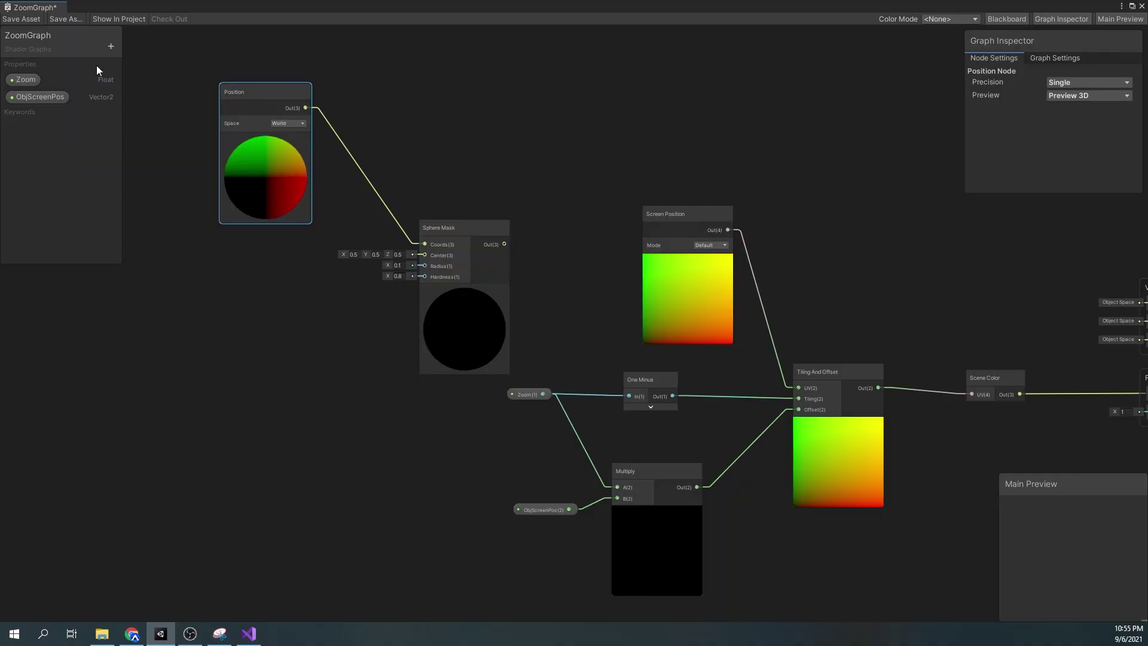
Step: Create a Vector 3 property named HitPosition and connect it to the Sphere Mask's Center input
click(111, 46)
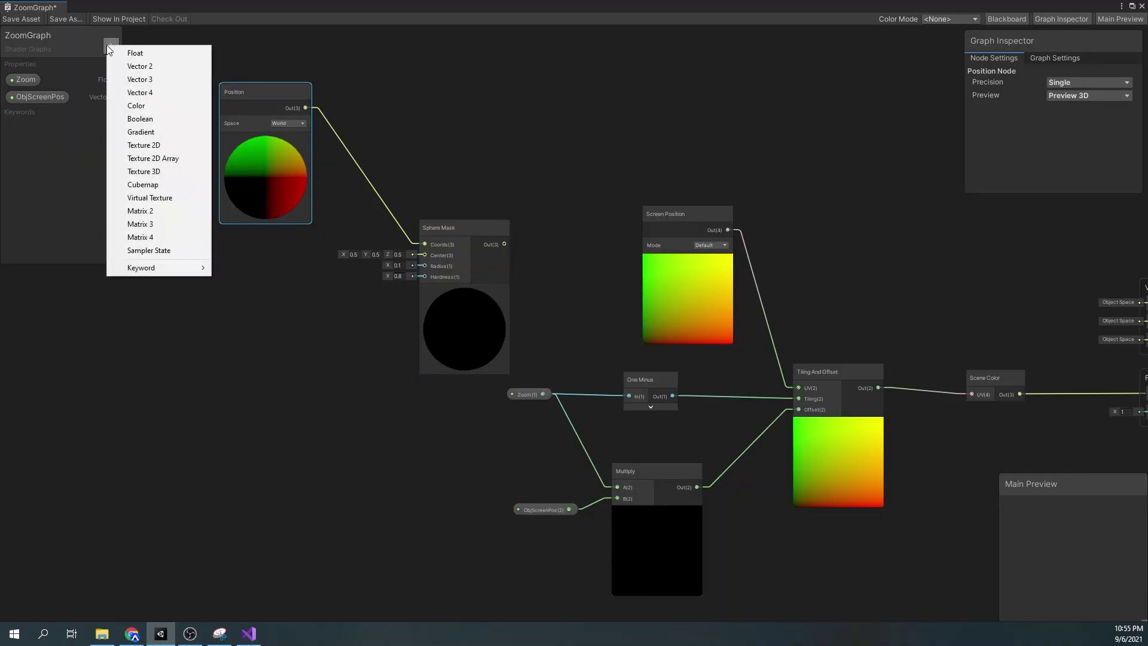
click(143, 69)
text(HitPosition)
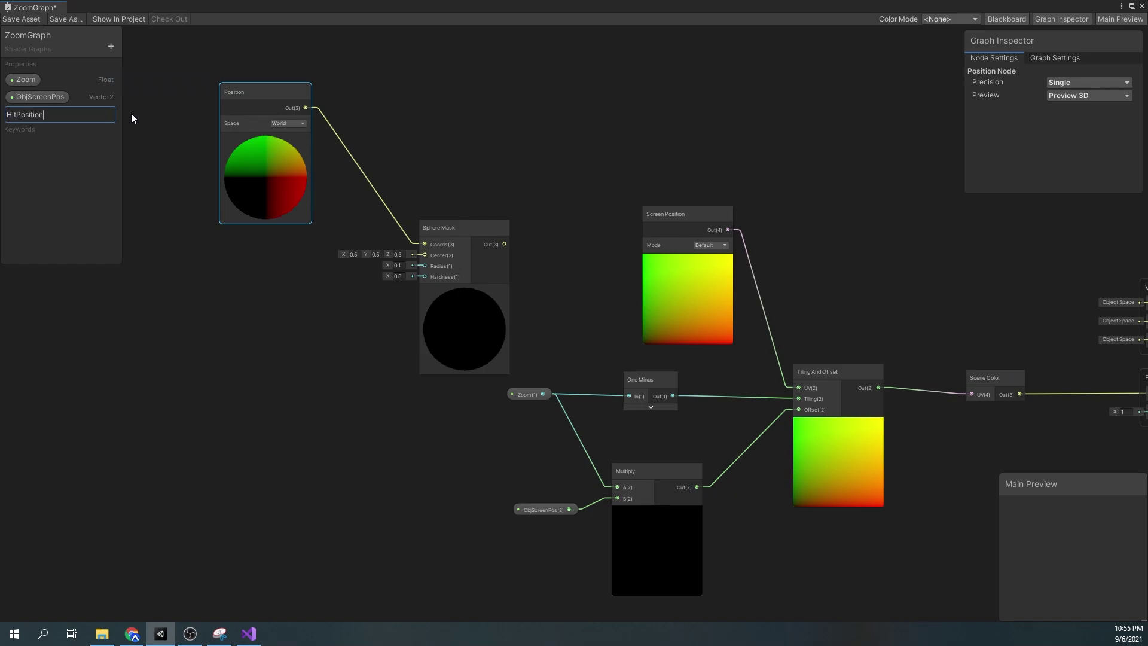
key(Return)
drag(12, 113, 432, 256)
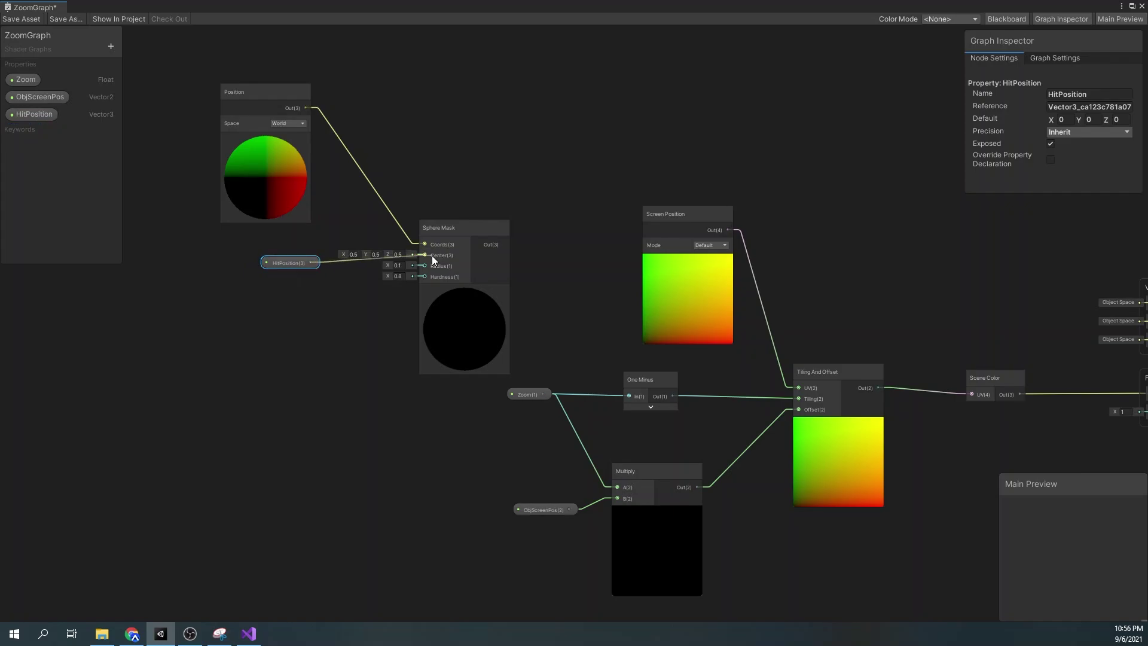
Step: Create a Float property named SphereMaskRadius and connect it to the Sphere Mask's Radius input
click(110, 46)
click(136, 70)
text(SphereMaskRadius)
key(Return)
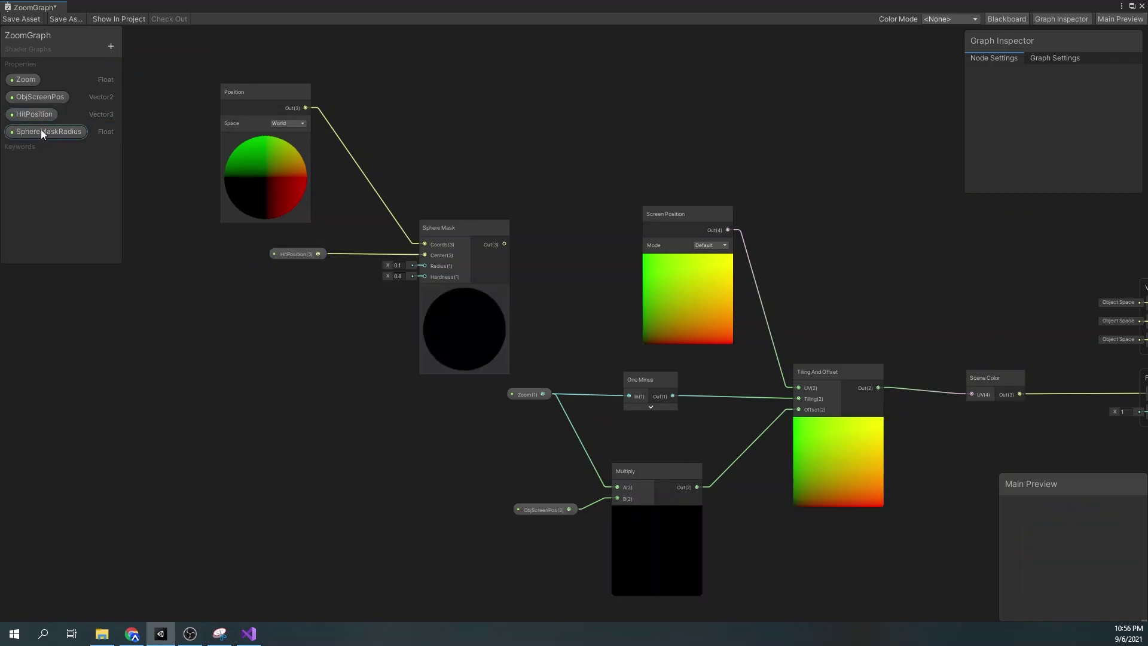
drag(41, 132, 425, 265)
Step: Create a Float property named SphereMaskHardness and connect it to the Sphere Mask's Hardness input
click(111, 46)
click(159, 128)
text(SphereMaskHardness)
key(Return)
drag(53, 149, 424, 276)
Step: Rearrange the sphere mask and zoom node groups and connect the Sphere Mask output to the Fragment's Base Color
middle_drag(475, 334, 395, 317)
scroll(395, 317, down, 3)
drag(200, 124, 694, 216)
middle_drag(710, 248, 653, 244)
drag(344, 256, 677, 473)
drag(671, 339, 599, 336)
click(698, 249)
scroll(697, 250, up, 2)
middle_drag(698, 249, 630, 294)
drag(297, 77, 541, 237)
drag(580, 211, 655, 271)
drag(620, 235, 735, 425)
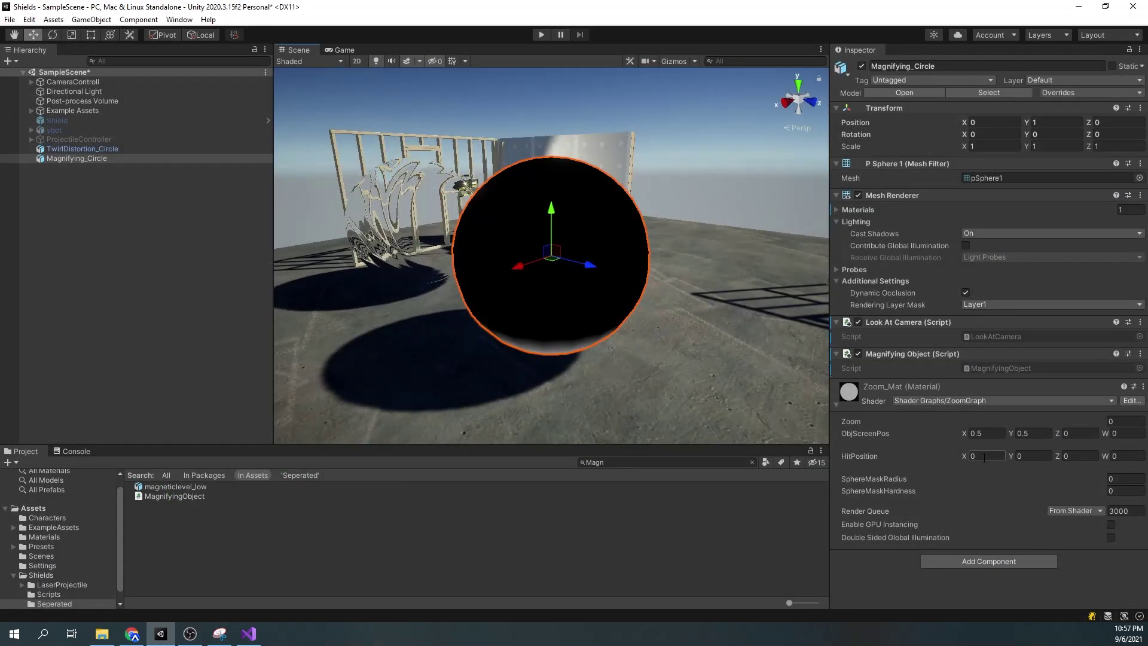
Step: Set HitPosition X to 1 on Magnifying_Circle's Zoom_Mat material and vary the position to test the mask
text(1)
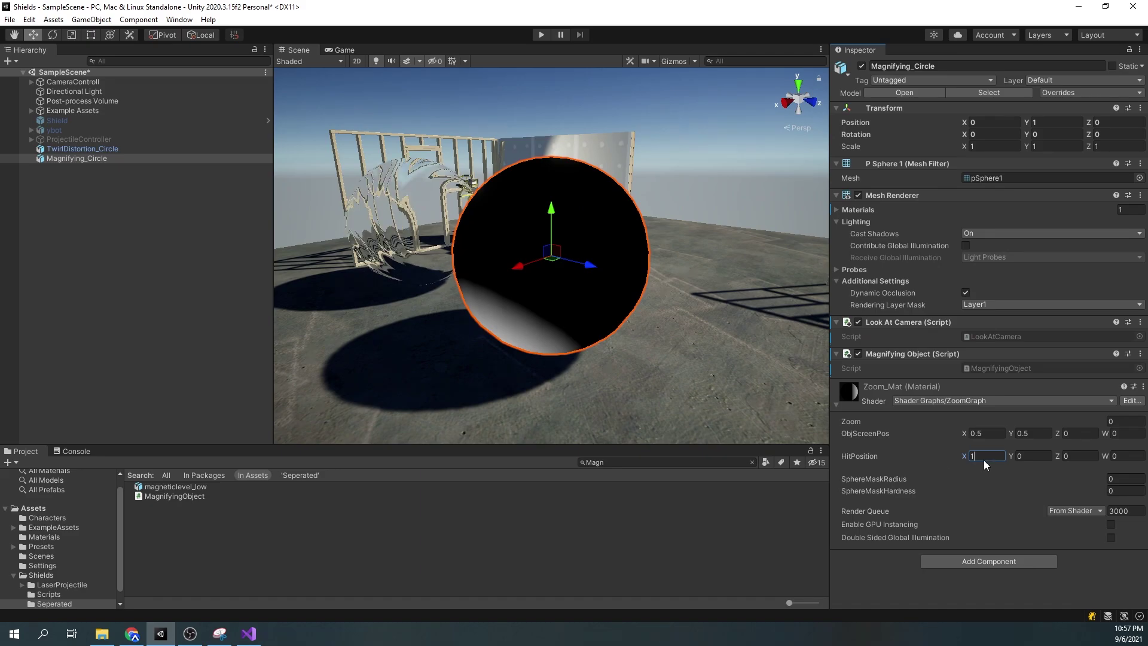
text(1)
mouse_move(648, 325)
alt+mouse_down()
mouse_move(520, 323)
mouse_move(743, 383)
alt+mouse_up()
mouse_move(963, 456)
mouse_down()
mouse_move(951, 459)
mouse_move(978, 458)
mouse_move(953, 462)
mouse_up()
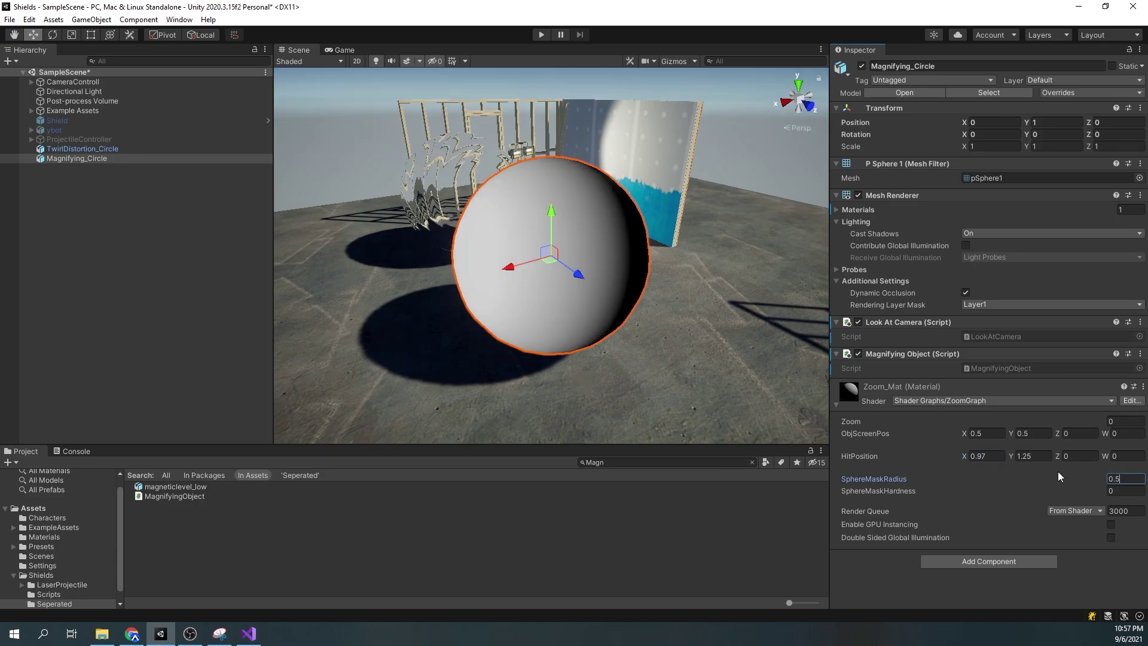
Step: Set SphereMaskRadius and SphereMaskHardness to 1 on Zoom_Mat and inspect the masked circle from several angles
click(1124, 478)
text(1)
key(Tab)
text(1)
alt+drag(717, 343, 835, 378)
alt+drag(765, 353, 613, 301)
Step: Set Zoom_Mat's SphereMaskRadius to 0.5 and HitPosition X to 1
drag(962, 455, 991, 462)
click(1124, 478)
text(0.5)
alt+drag(658, 323, 704, 350)
click(999, 456)
text(1)
Step: Create a 3D Sphere object in the scene and set its position to X 1 and Z 0 for comparison with the mask
right_click(59, 181)
click(221, 348)
click(81, 169)
drag(509, 276, 378, 338)
text(1)
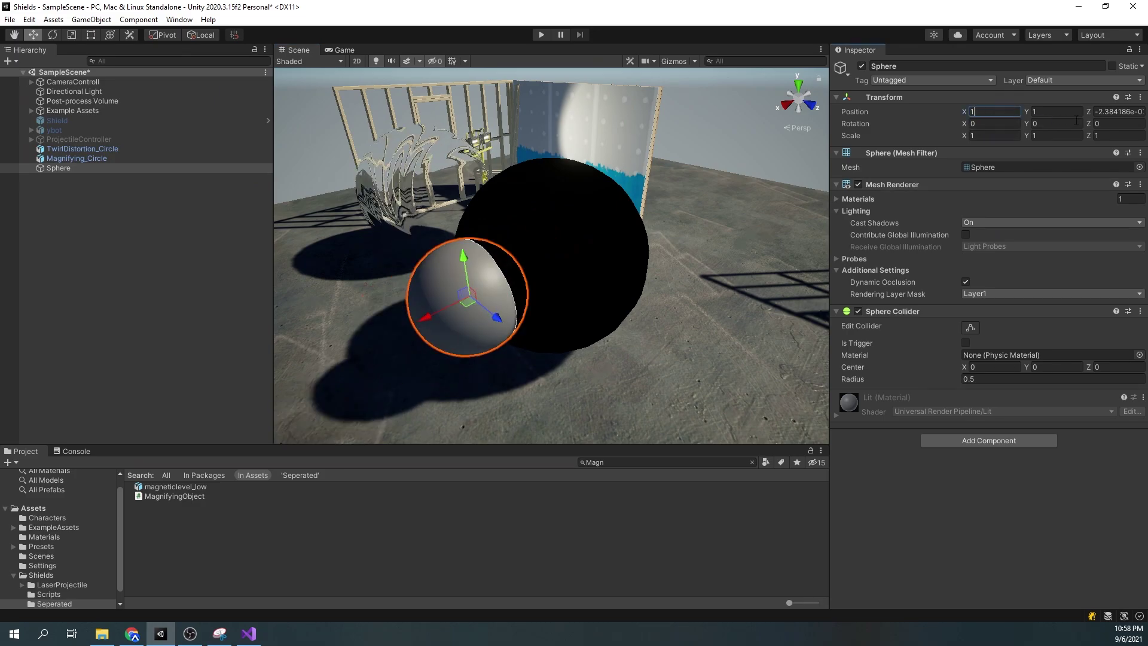
click(1119, 111)
text(0)
alt+drag(570, 264, 481, 238)
click(120, 185)
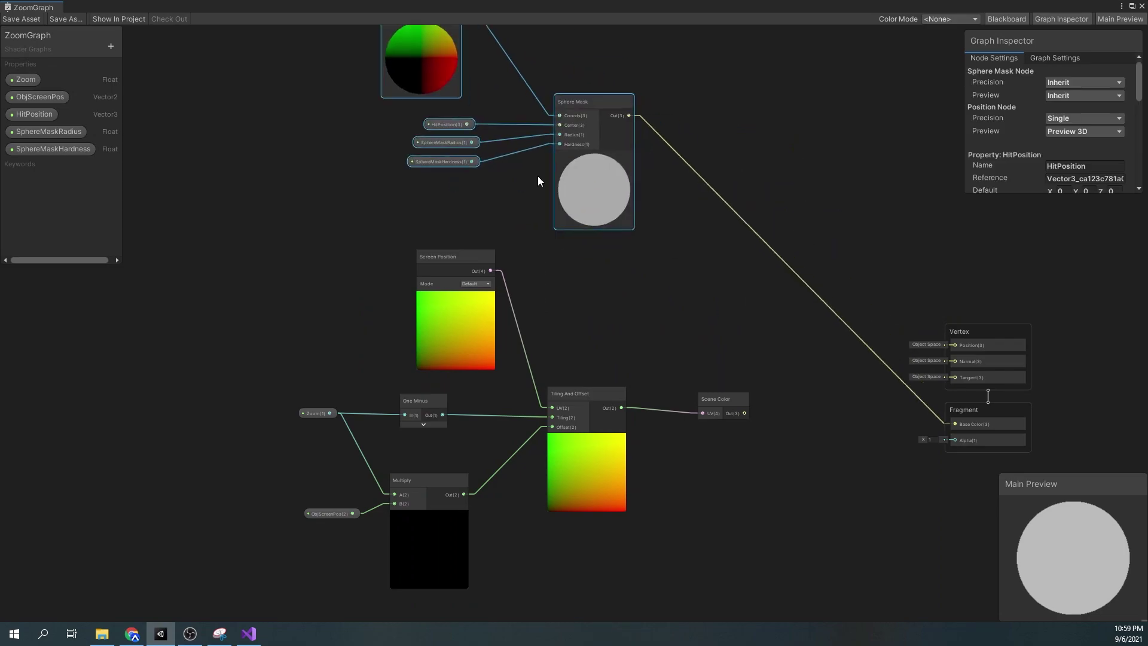
Step: Reconnect the Scene Color output to the fragment's Base Color and move the sphere mask nodes beside the Zoom property
drag(265, 362, 263, 400)
key(Delete)
drag(743, 413, 955, 423)
middle_drag(247, 410, 467, 335)
drag(533, 344, 517, 345)
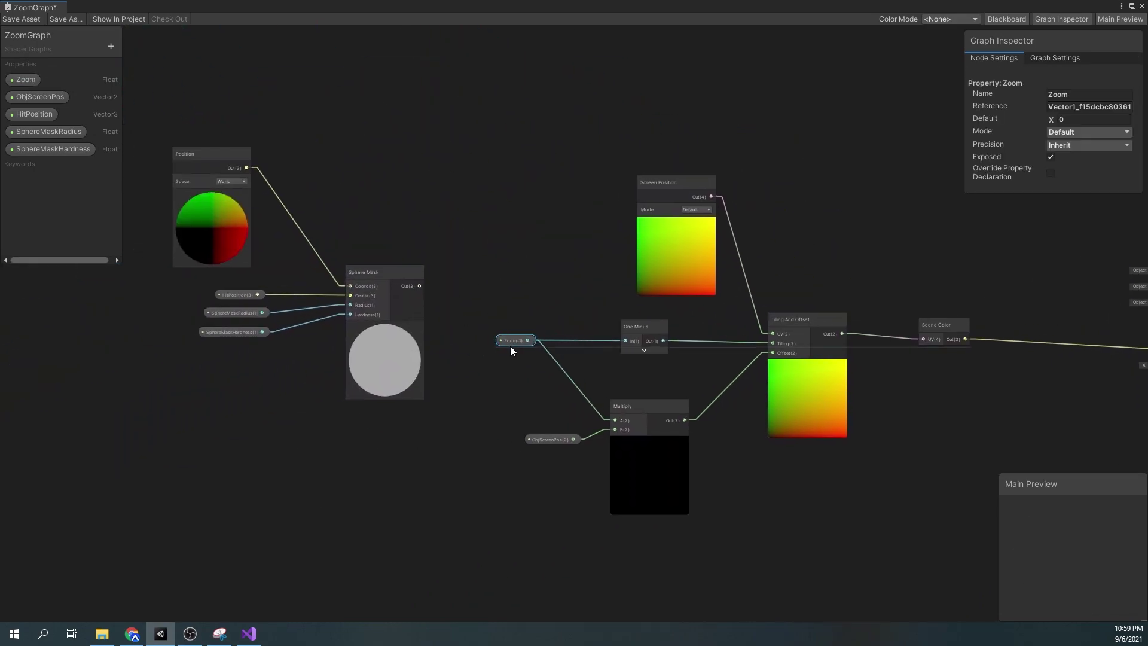
Step: Add a Multiply node combining the Sphere Mask output with the Zoom property
drag(419, 285, 437, 408)
text(mul)
key(Return)
drag(274, 446, 437, 430)
Step: Remove Zoom's direct links and feed the masked zoom Multiply output into One Minus and the second Multiply's A input
click(532, 367)
key(Delete)
click(544, 425)
key(Delete)
drag(157, 240, 338, 347)
drag(506, 420, 614, 420)
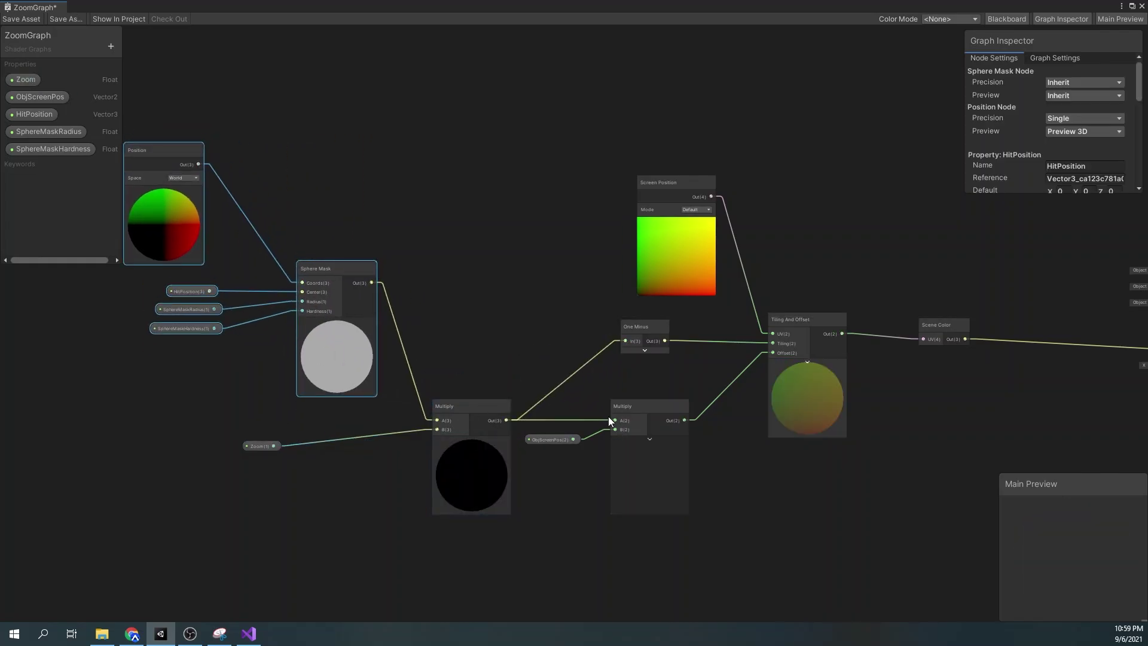
drag(479, 402, 479, 368)
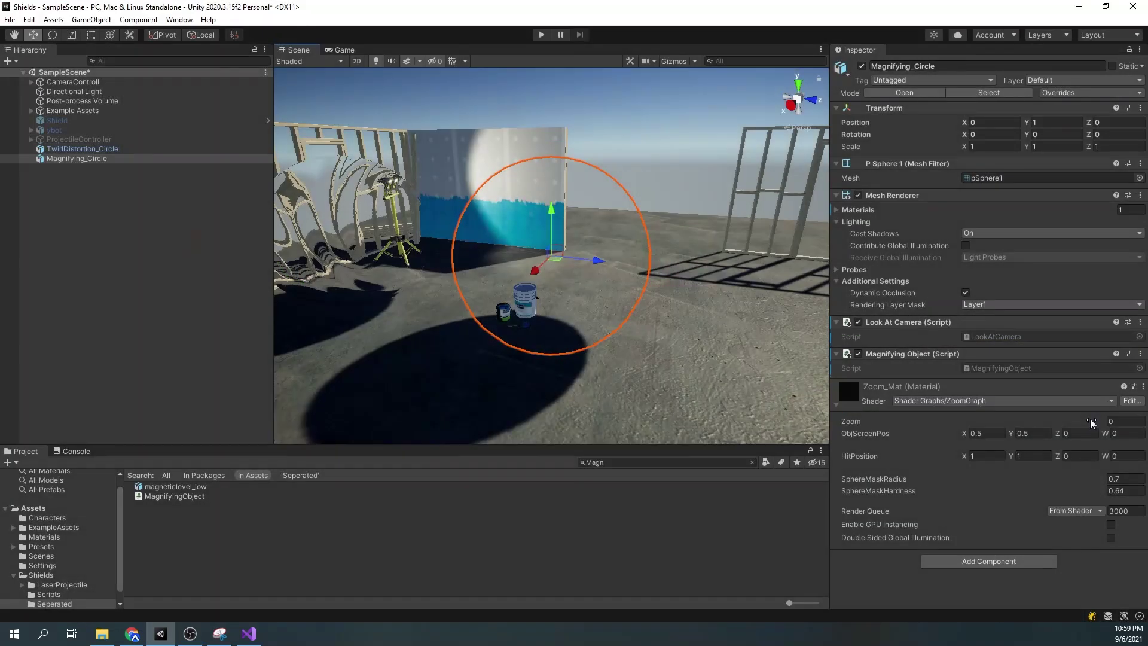
Step: Adjust the Zoom value of Magnifying_Circle's Zoom_Mat material to test the masked magnification
drag(1089, 423, 1073, 424)
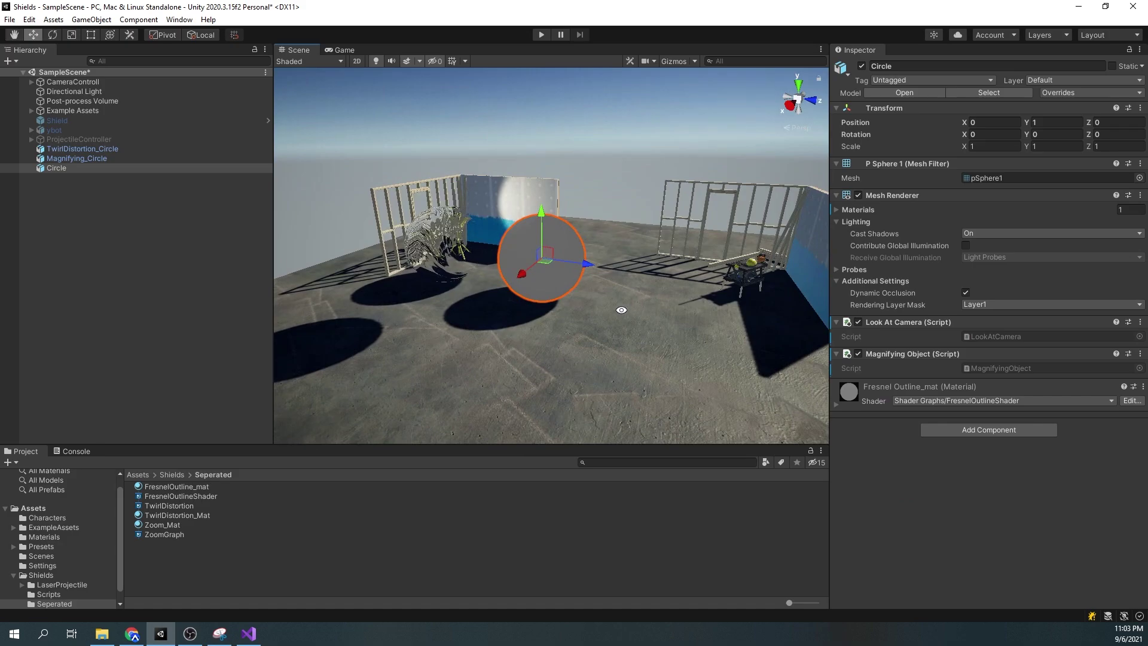
Step: Set the surface type of the FresnelOutlineShader graph to Transparent
middle_drag(640, 329, 611, 262)
scroll(634, 332, up, 3)
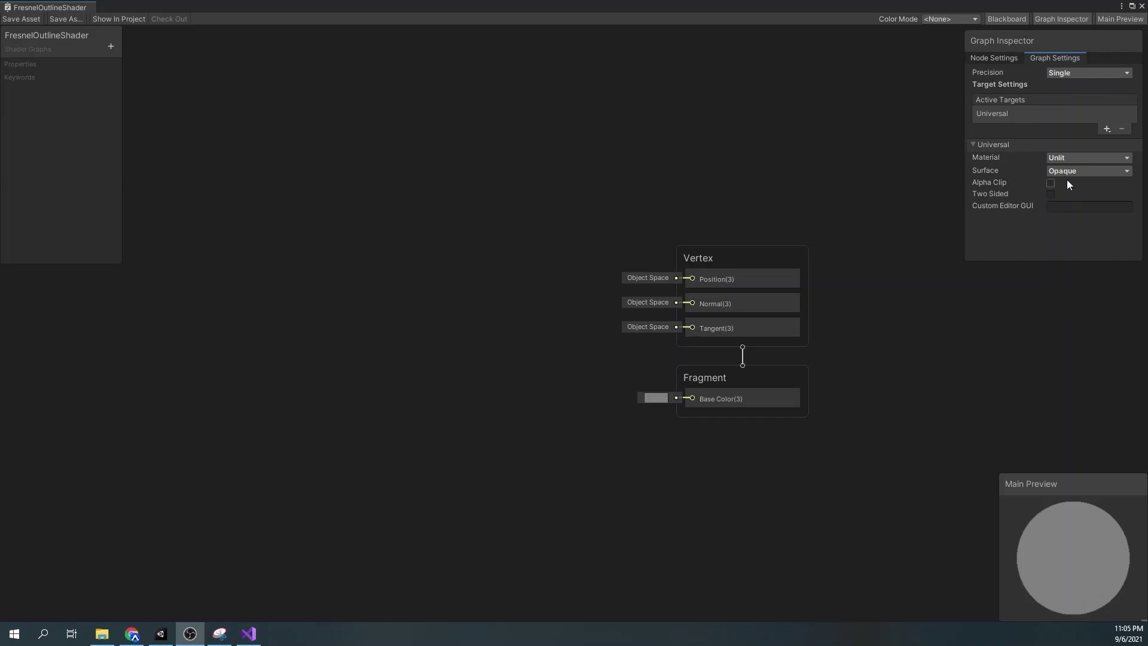
click(1081, 198)
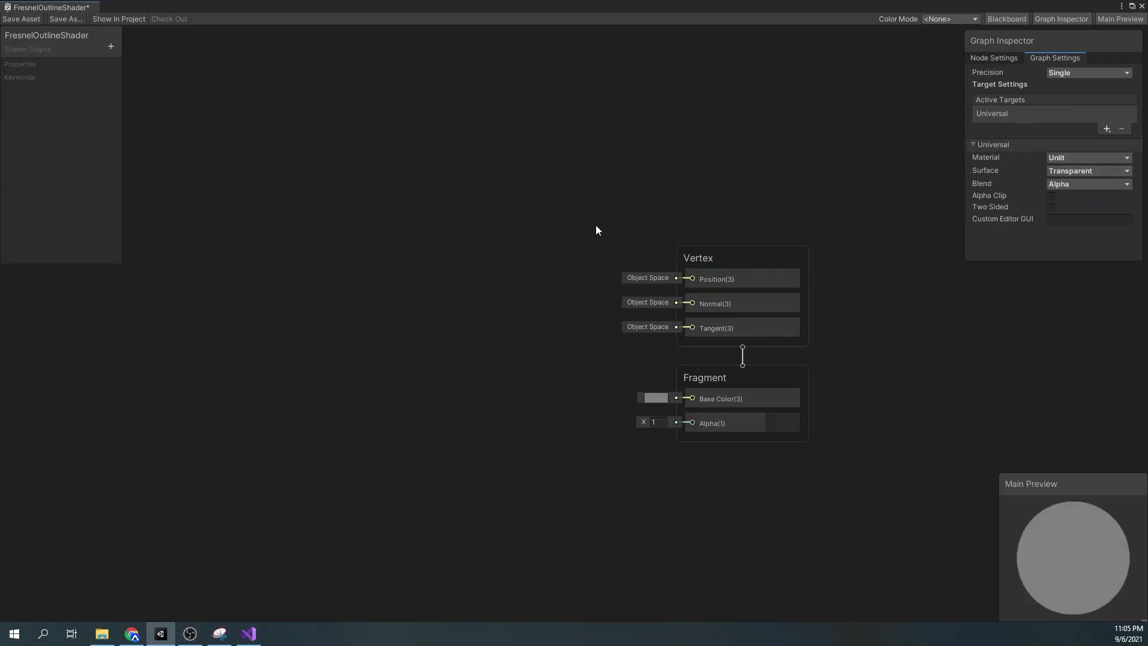
click(811, 488)
Step: Add a Fresnel Effect node with power 1.7 and connect its output to the fragment's Alpha
middle_drag(360, 360, 450, 342)
key(space)
text(fre)
key(Return)
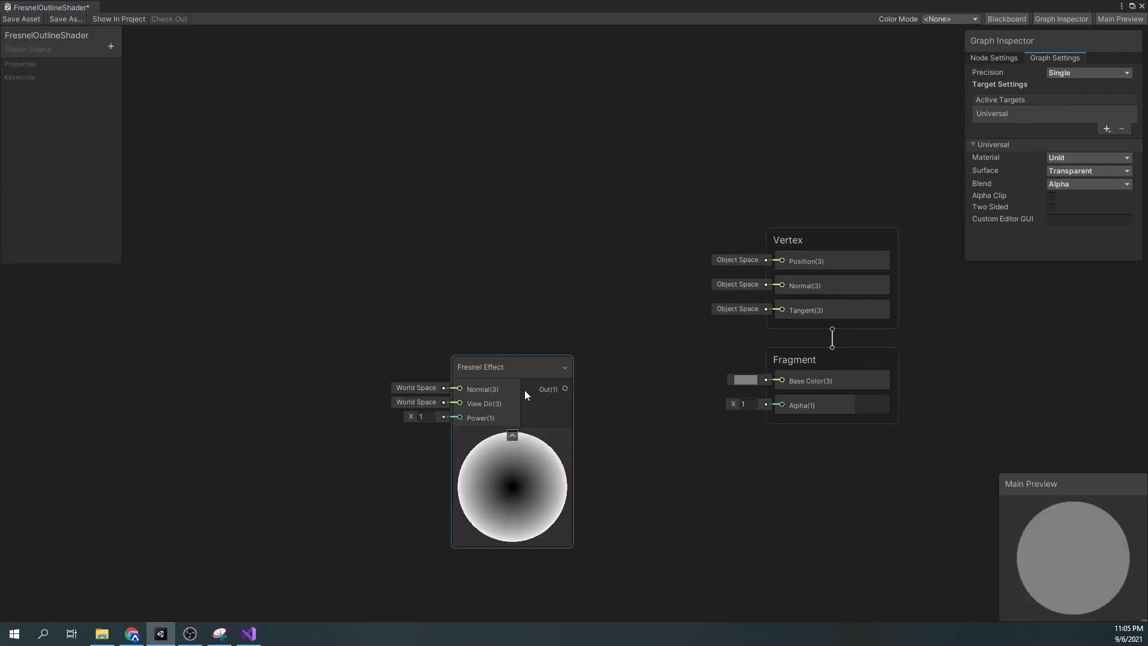
drag(517, 386, 491, 349)
drag(779, 405, 782, 405)
drag(480, 326, 454, 371)
Step: Create a Float property FresnelPower with default 3 and connect it to the Fresnel Effect's Power input
click(110, 46)
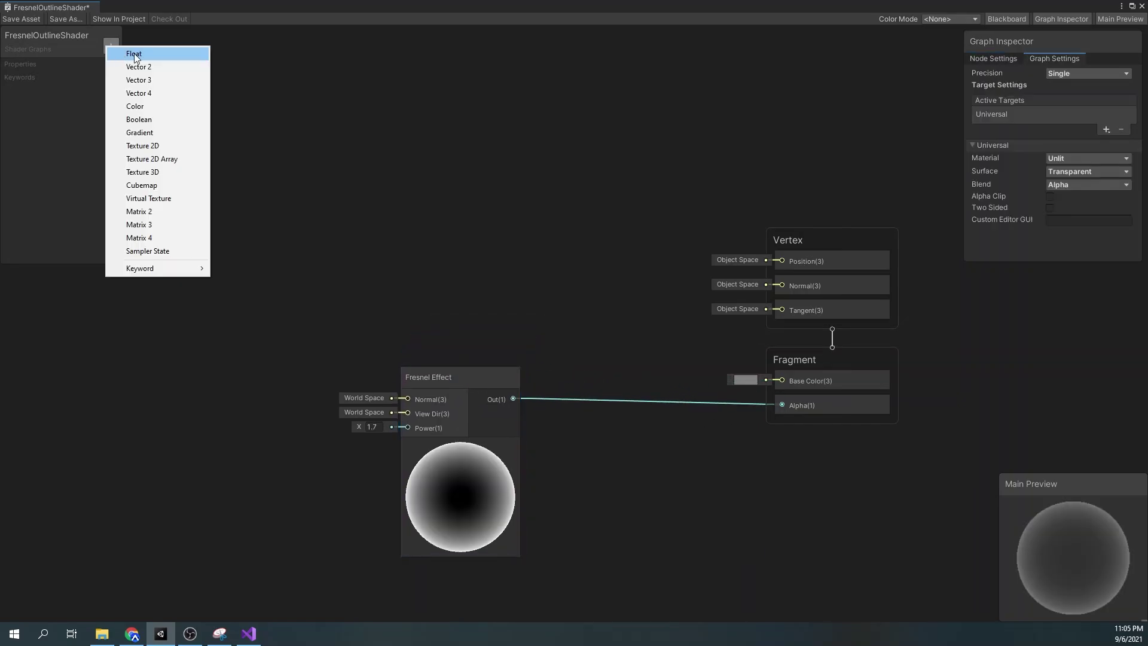
click(134, 55)
text(FresnelPower)
key(Return)
drag(63, 79, 411, 428)
drag(314, 446, 285, 435)
click(1067, 120)
text(3)
middle_drag(690, 461, 690, 439)
Step: Add a Scene Depth node with Eye sampling below the Fresnel Effect and feed its output into a new Subtract node
middle_drag(561, 506, 639, 310)
drag(389, 353, 538, 203)
drag(559, 223, 416, 88)
click(427, 421)
key(space)
text(Scene Depth)
key(Return)
drag(457, 371, 486, 303)
text(sub)
key(Return)
Step: Add a Screen Position node in Raw mode and connect it to a new Split node
key(space)
text(Scree)
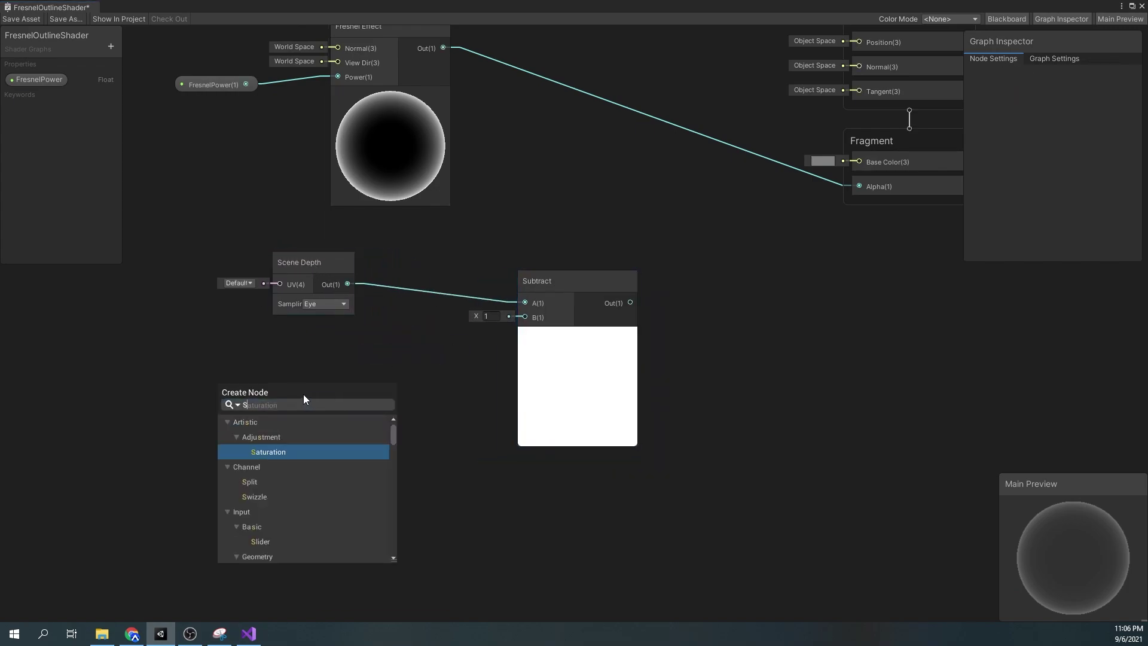
double_click(292, 454)
drag(273, 446, 282, 384)
click(243, 443)
text(split)
key(Return)
Step: Feed the Split's A channel into a new Subtract node and connect its result to the Scene Depth Subtract's B input
drag(316, 441, 434, 366)
text(subtract)
key(Return)
drag(433, 365, 432, 373)
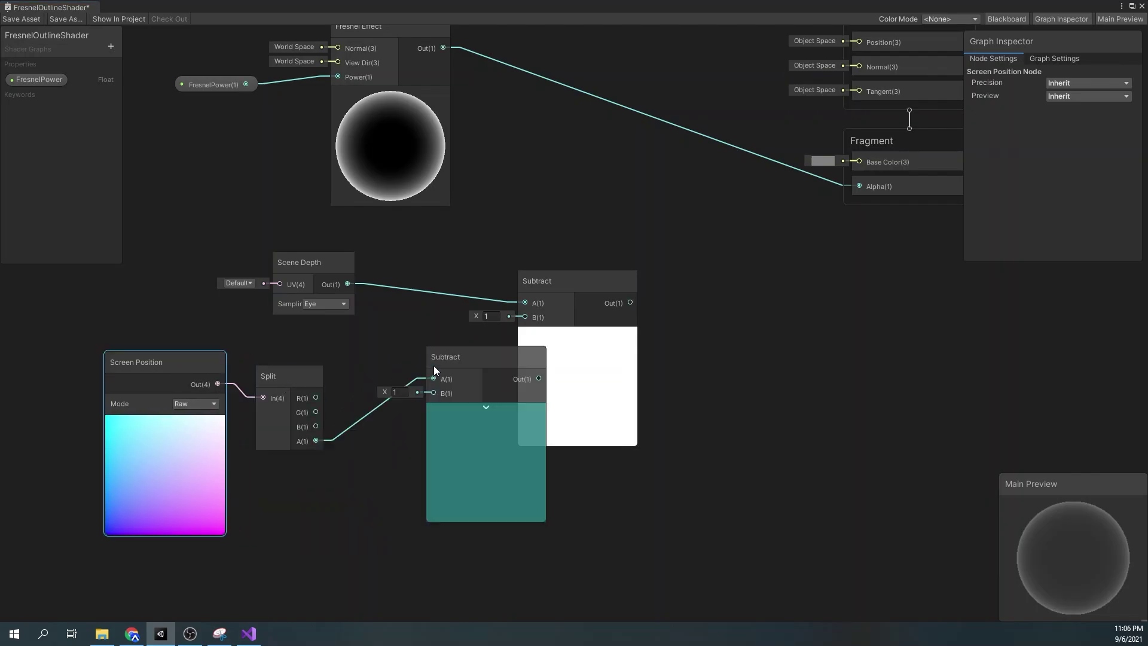
drag(550, 281, 650, 255)
Step: Create a Float property DepthOffset and connect it to the B input of the screen position Subtract node
click(110, 46)
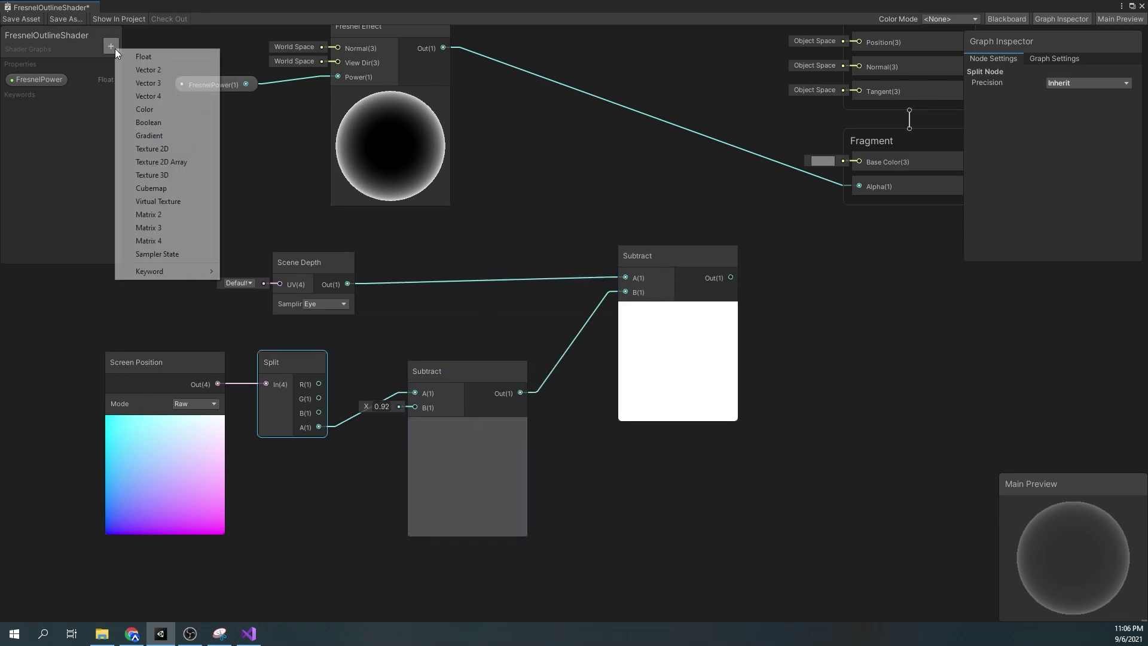
click(138, 51)
text(DepthOffset)
key(Return)
drag(36, 97, 272, 496)
drag(344, 503, 415, 406)
Step: Add a One Minus node to the output of the Scene Depth Subtract and rearrange the depth nodes
drag(159, 343, 305, 366)
key(space)
key(Escape)
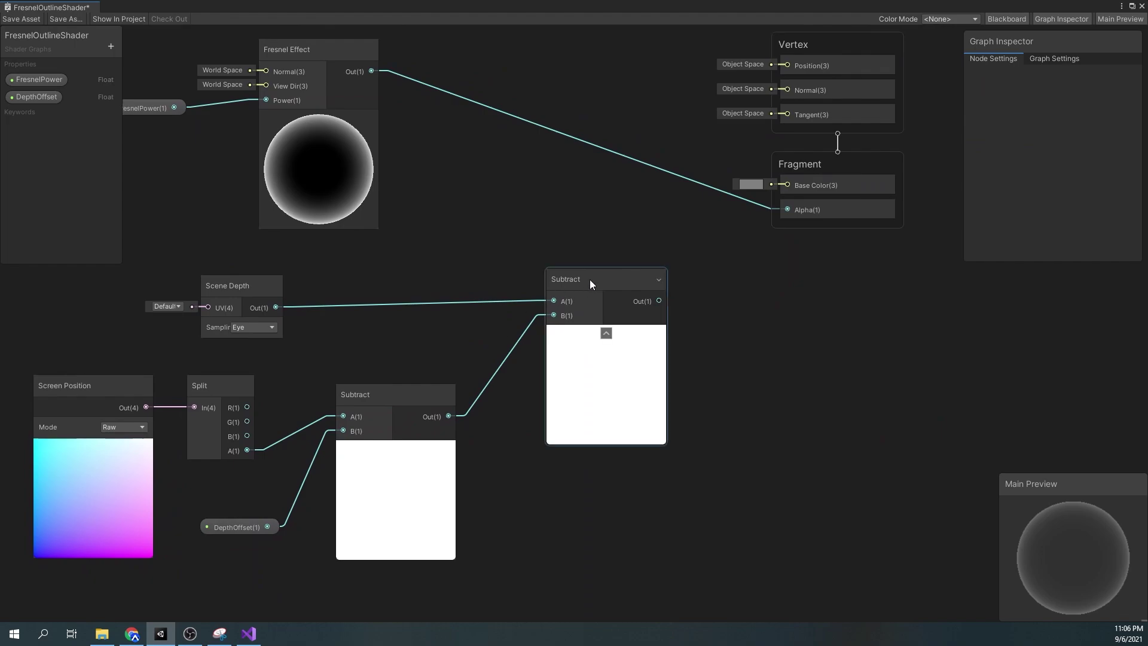
click(585, 317)
drag(593, 317, 658, 317)
text(one minus)
key(Return)
scroll(622, 317, down, 3)
drag(165, 294, 682, 482)
Step: Add a Smoothstep node with the One Minus output connected to its In input
click(523, 333)
drag(682, 314, 571, 300)
text(smoot)
key(Down)
key(Down)
key(Return)
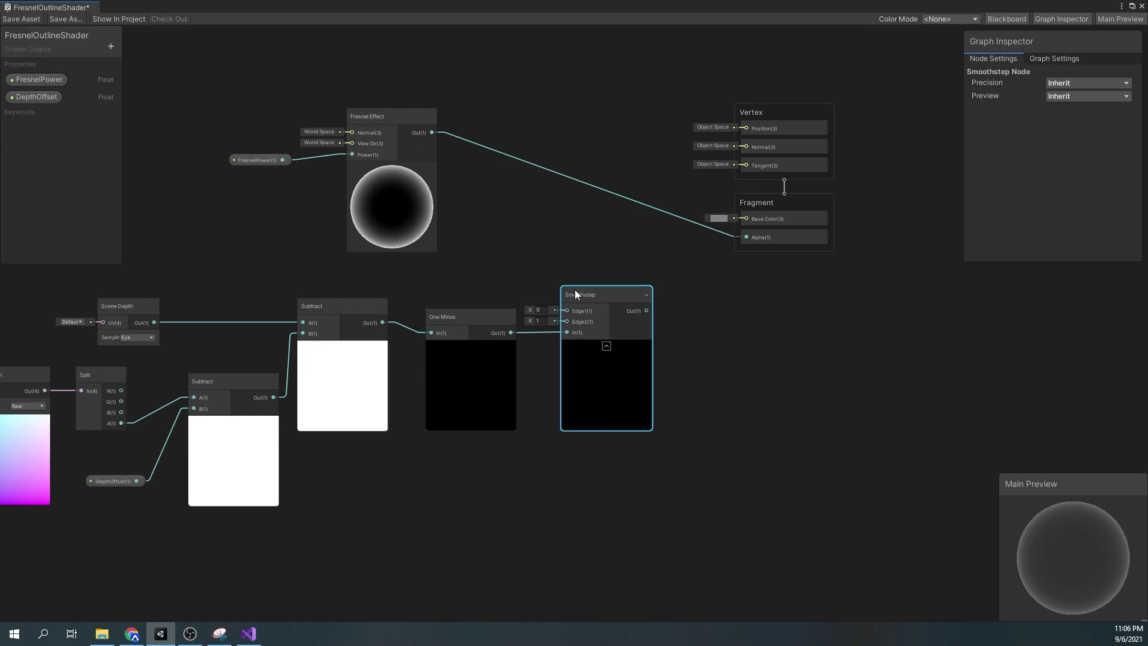
Step: Add the Fresnel Effect and Smoothstep outputs together with an Add node and connect the sum to the fragment's Alpha
middle_drag(432, 151, 391, 179)
drag(427, 181, 500, 207)
text(add)
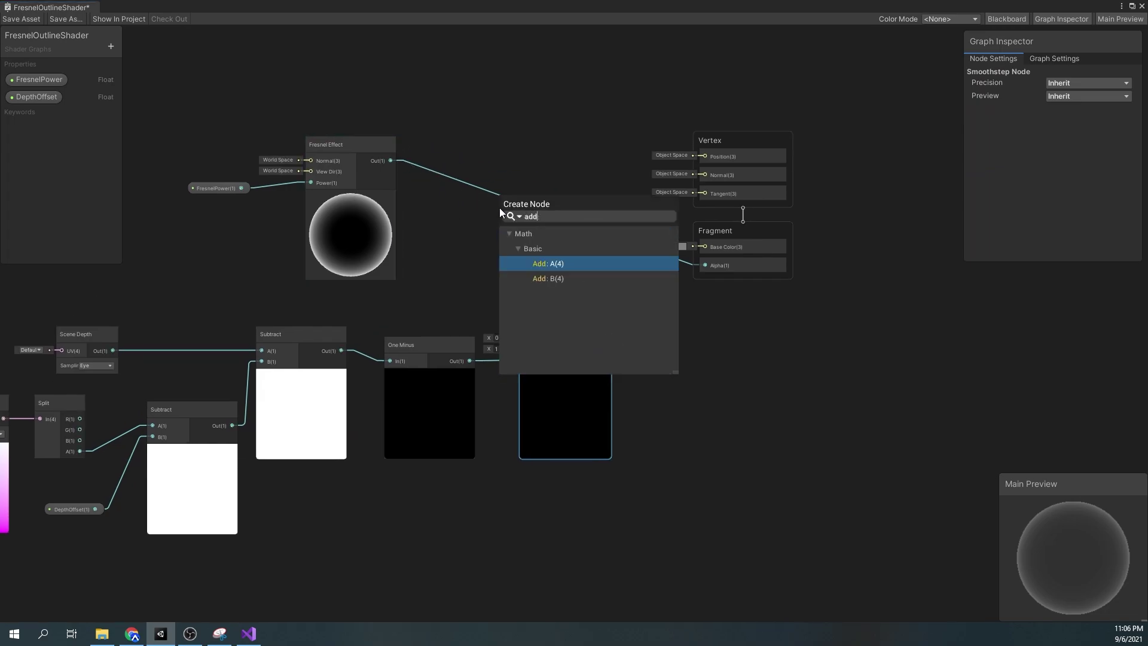
key(Return)
scroll(350, 369, down, 3)
drag(649, 539, 87, 362)
drag(505, 392, 416, 377)
drag(445, 298, 582, 300)
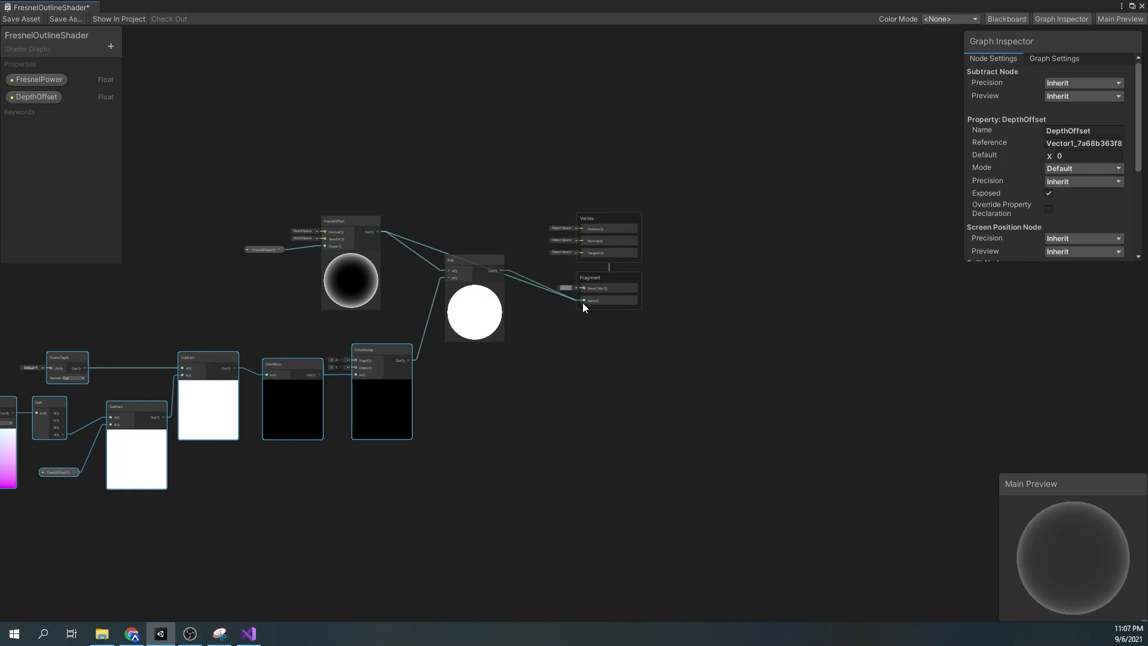
Step: Create a Color property in HDR mode with a blue default colour
scroll(504, 269, up, 5)
click(111, 46)
click(154, 108)
click(32, 117)
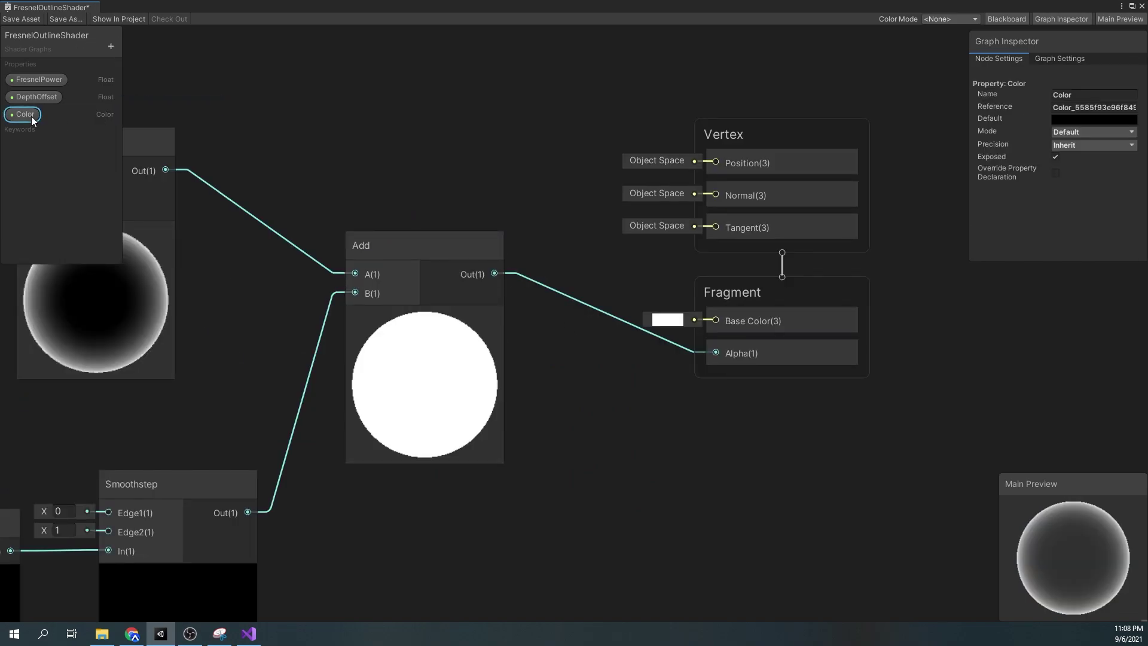
click(1079, 159)
click(1080, 118)
click(1041, 149)
drag(1071, 192, 1083, 164)
click(381, 84)
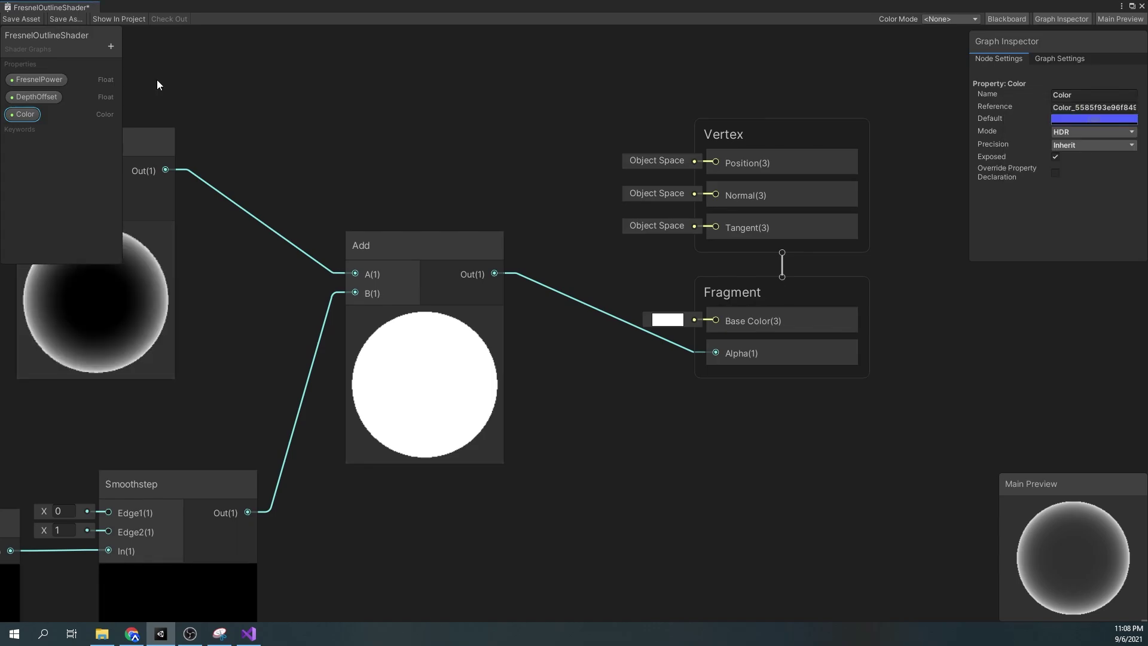
Step: Connect the Color property to the fragment's Base Color
text(mul)
drag(415, 129, 715, 321)
key(Return)
click(536, 142)
key(Delete)
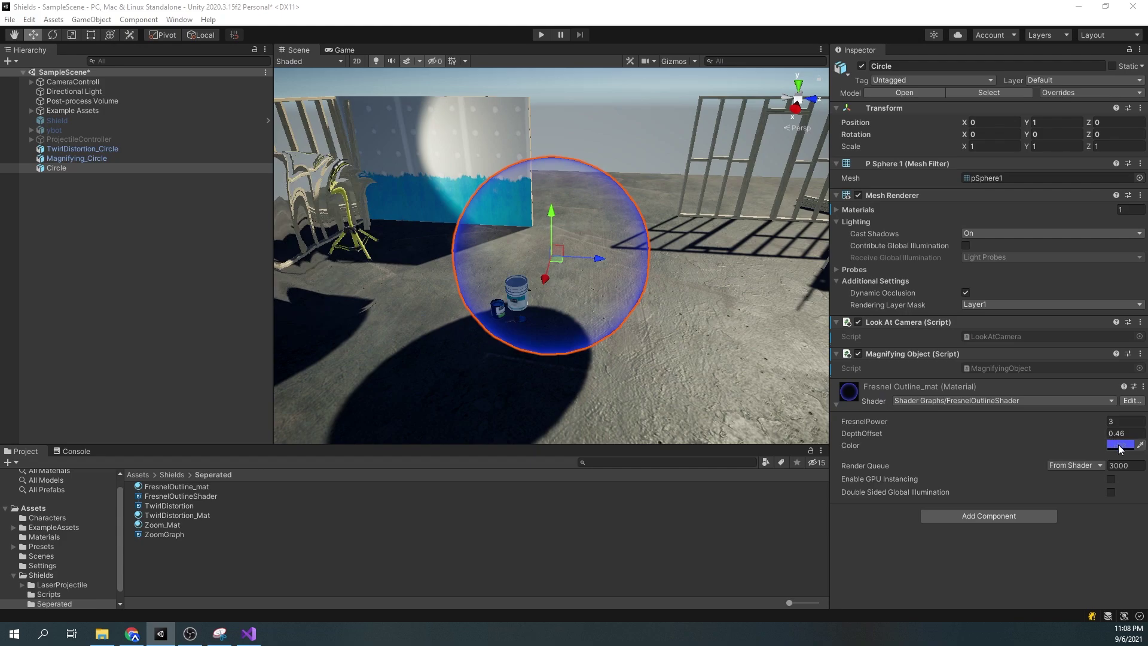
Step: Set the Color of the Circle's Fresnel Outline material to RGB 67, 106, 255
click(1119, 445)
drag(1087, 379, 1089, 355)
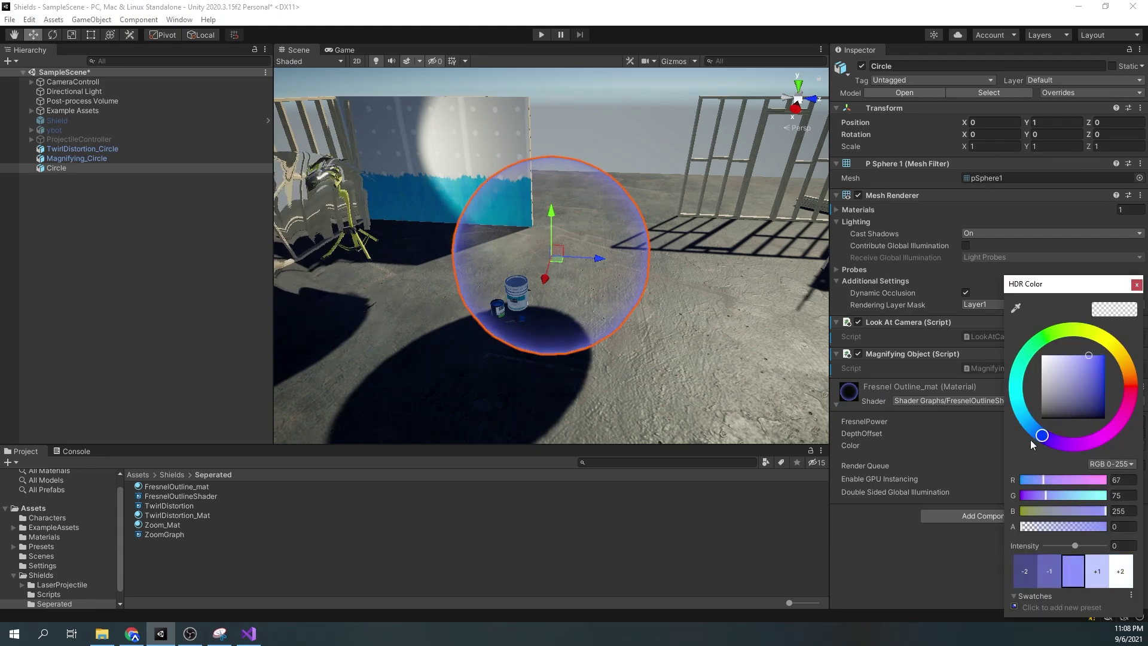
drag(1040, 435, 1036, 429)
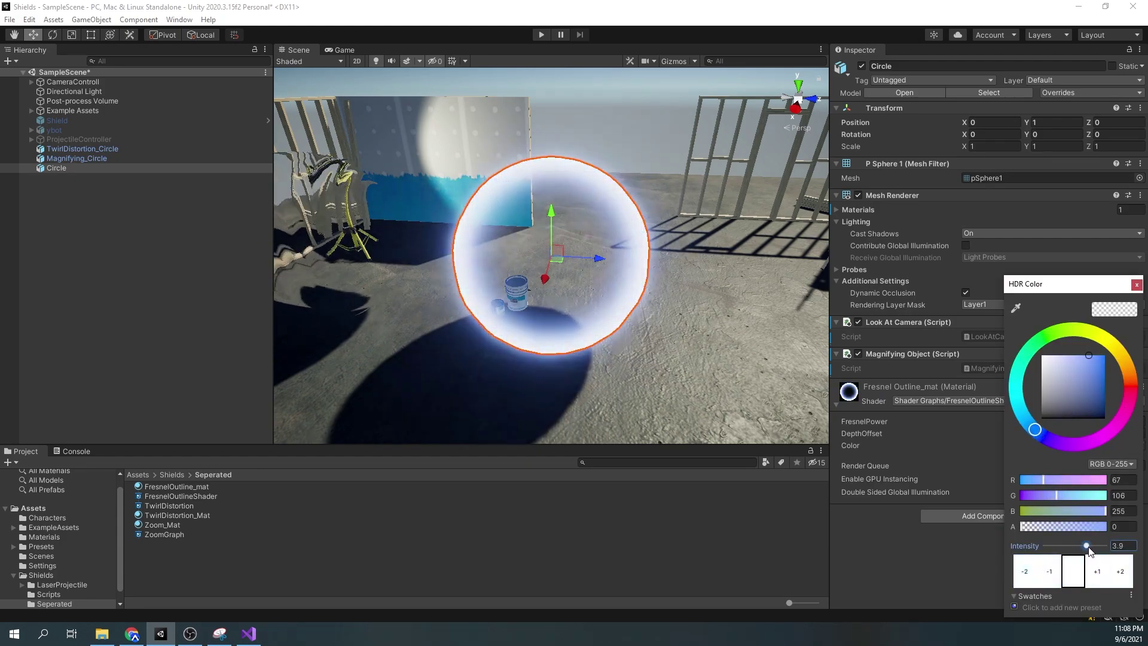